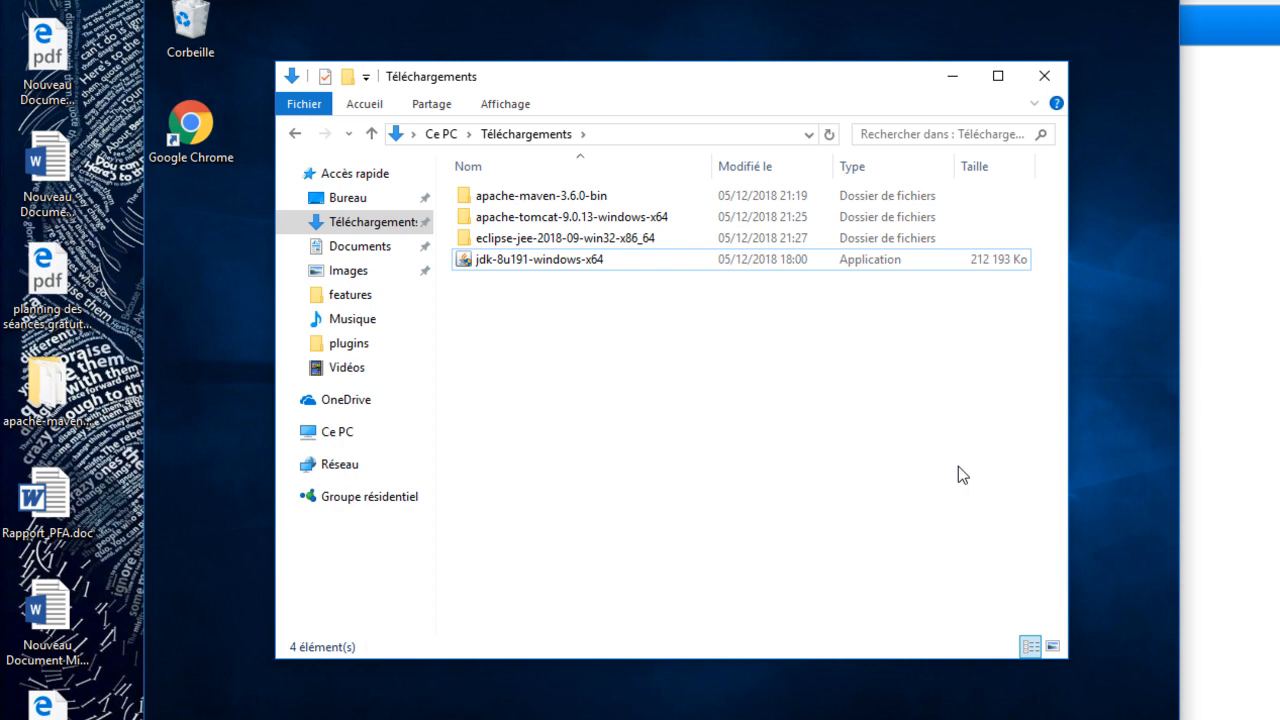
click(590, 202)
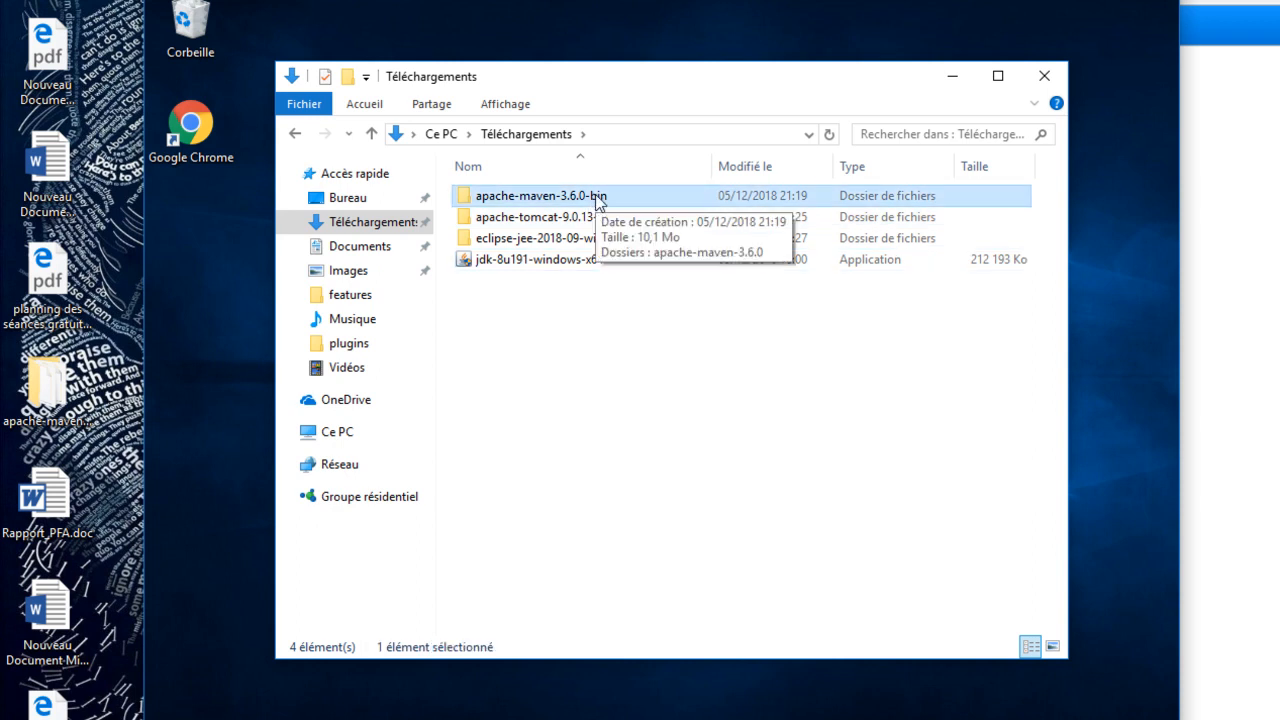
click(590, 216)
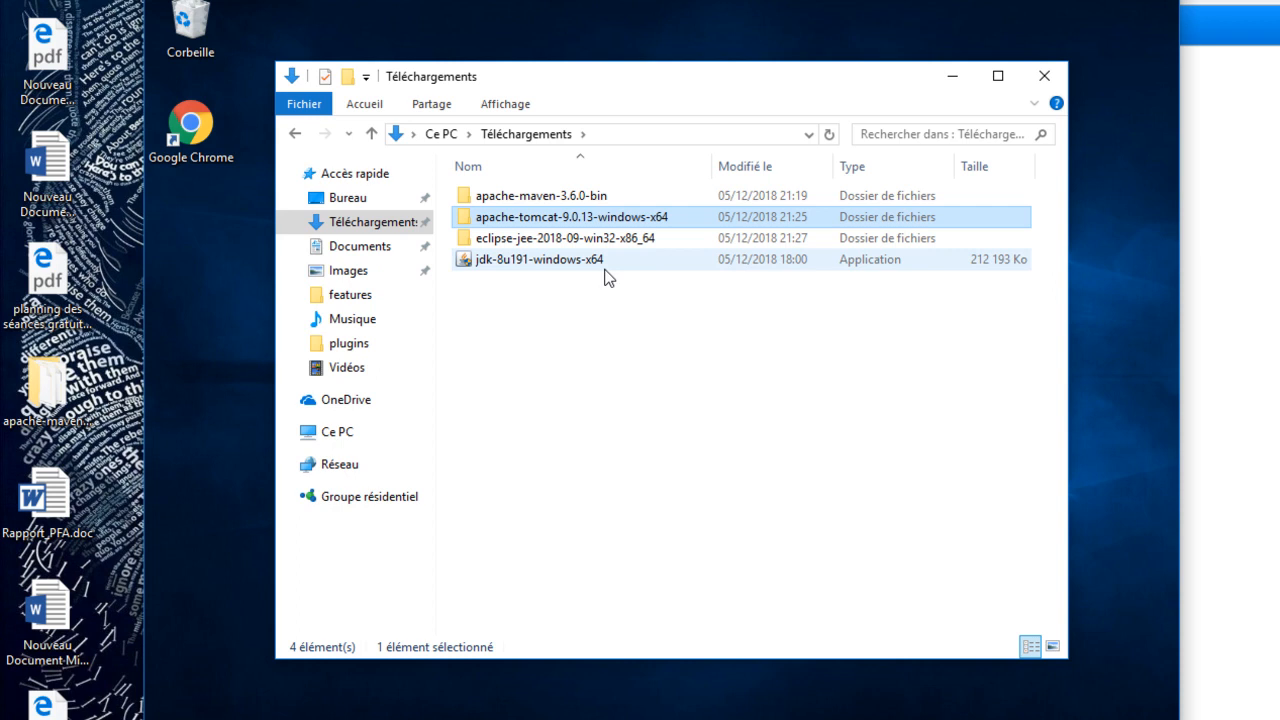
click(613, 285)
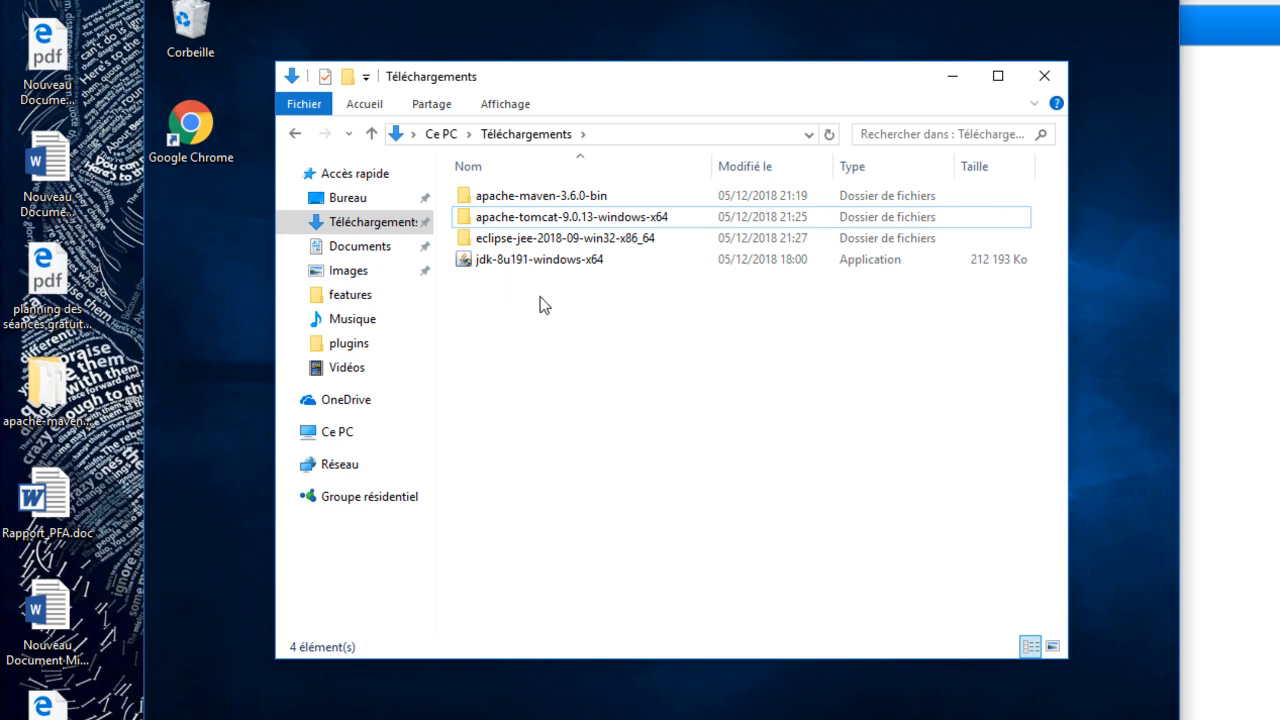
click(562, 265)
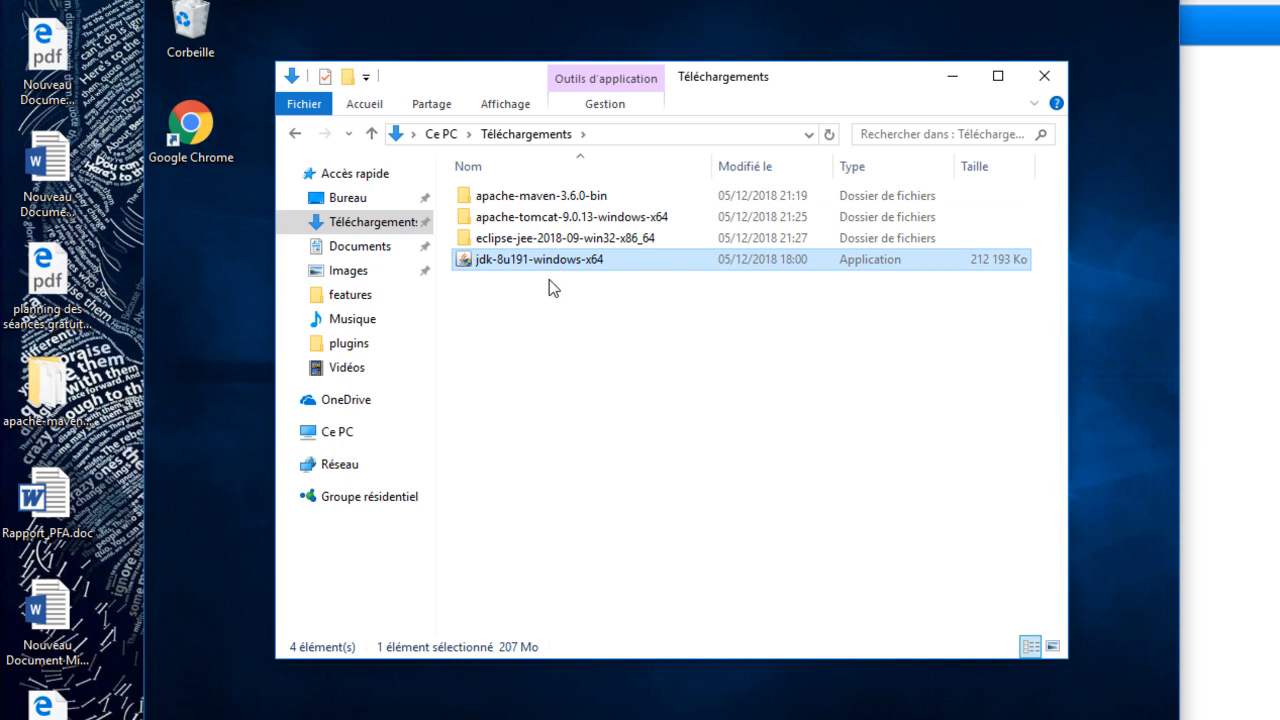
- Move the eclipse folder out of eclipse-jee-2018-09-win32-x86_64 onto the desktop
double_click(545, 238)
click(531, 202)
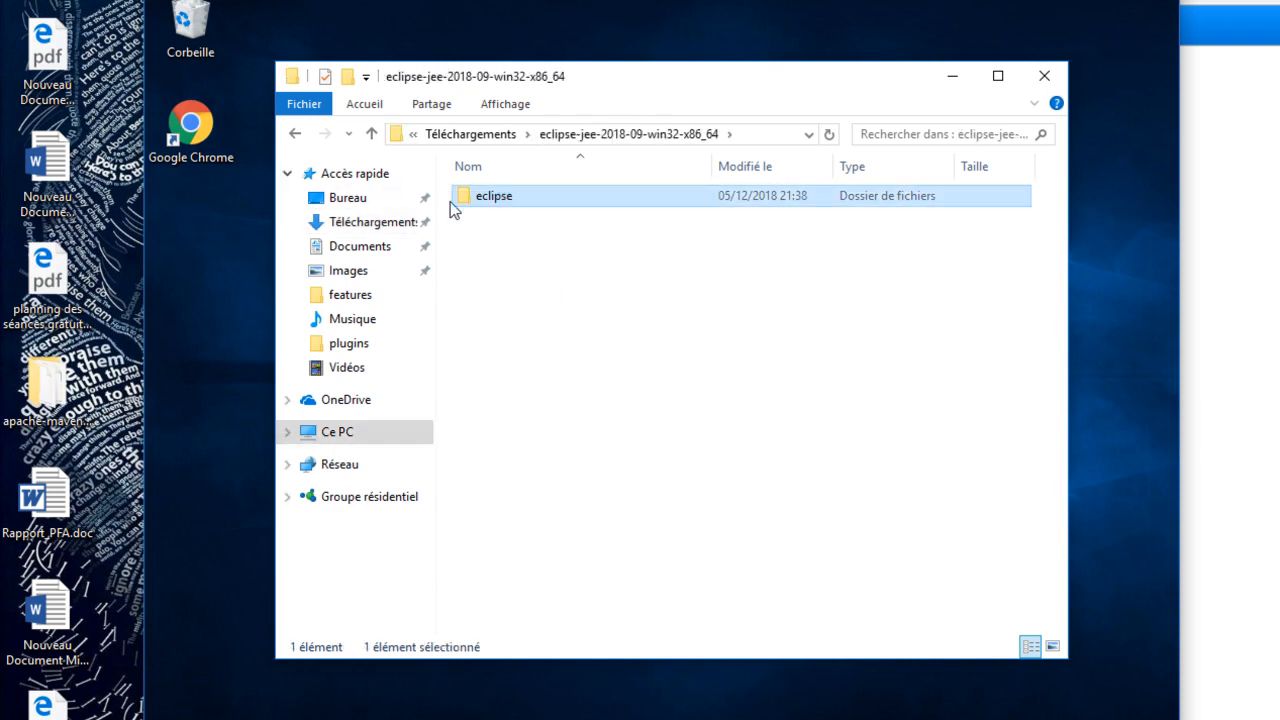
drag(458, 200, 215, 229)
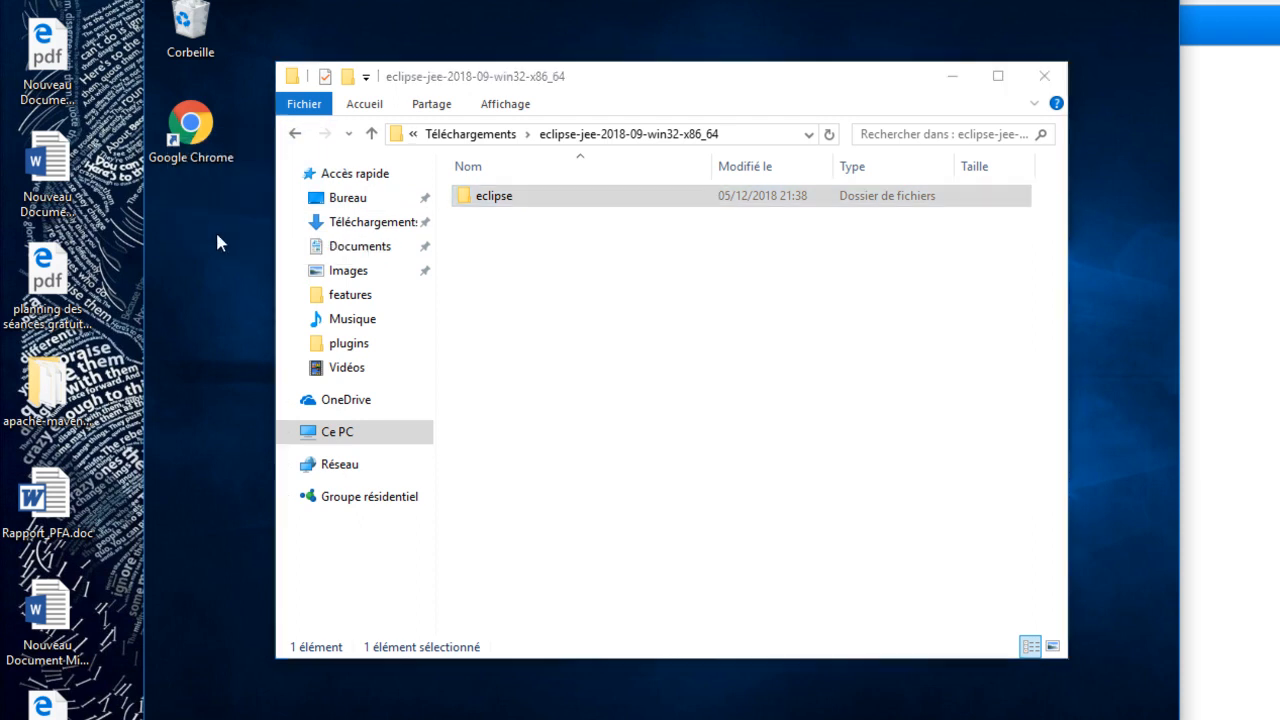
- Move the Maven folder inside apache-maven-3.6.0-bin from Downloads to the desktop
click(505, 134)
double_click(525, 196)
drag(545, 204, 195, 340)
- Move the Tomcat folder inside apache-tomcat-9.0.13-windows-x64 from Downloads to the desktop
click(556, 134)
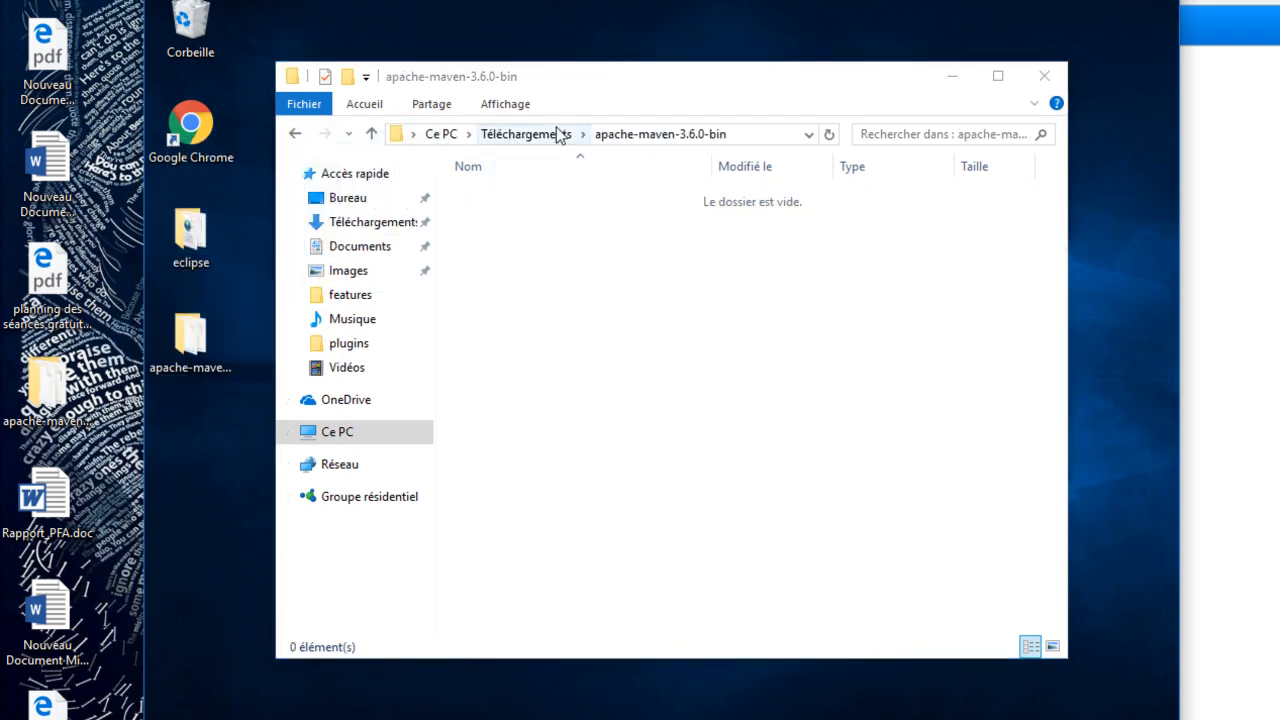
double_click(532, 219)
drag(548, 215, 220, 478)
- Install Java SE Development Kit 8 Update 191 from jdk-8u191-windows-x64 in Downloads, allowing system changes, and close the finished installer
click(471, 134)
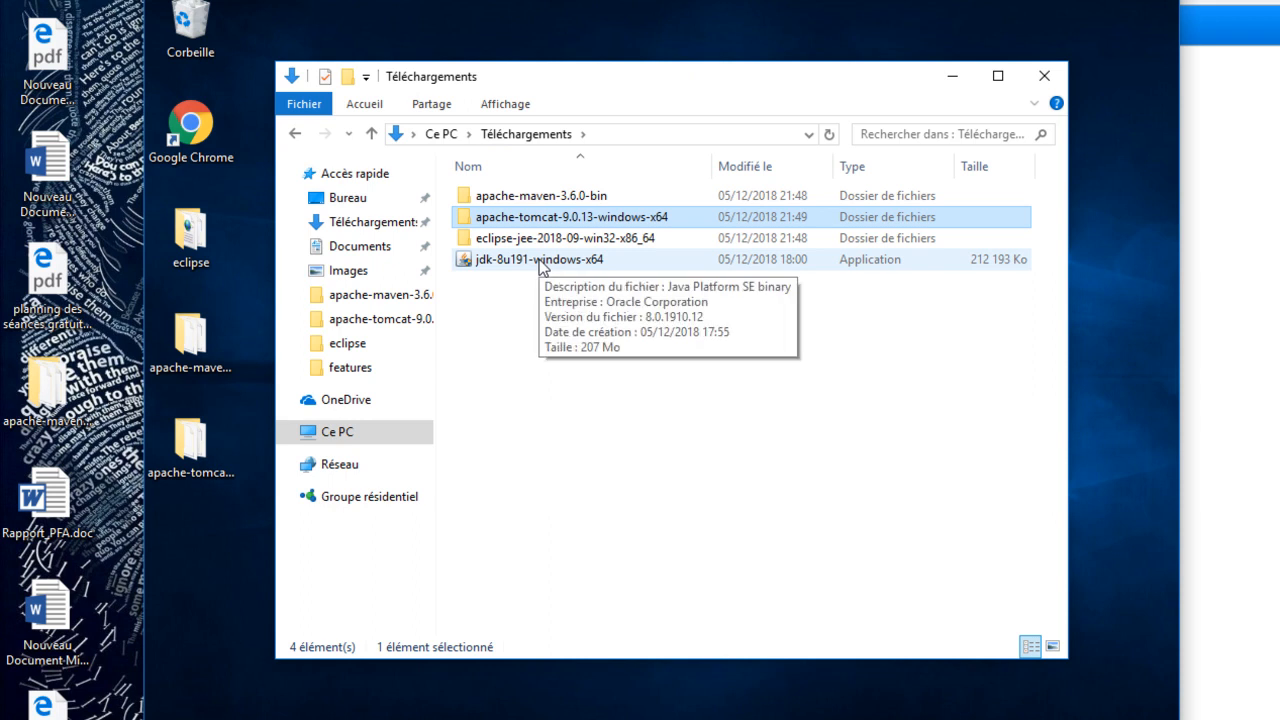
double_click(539, 260)
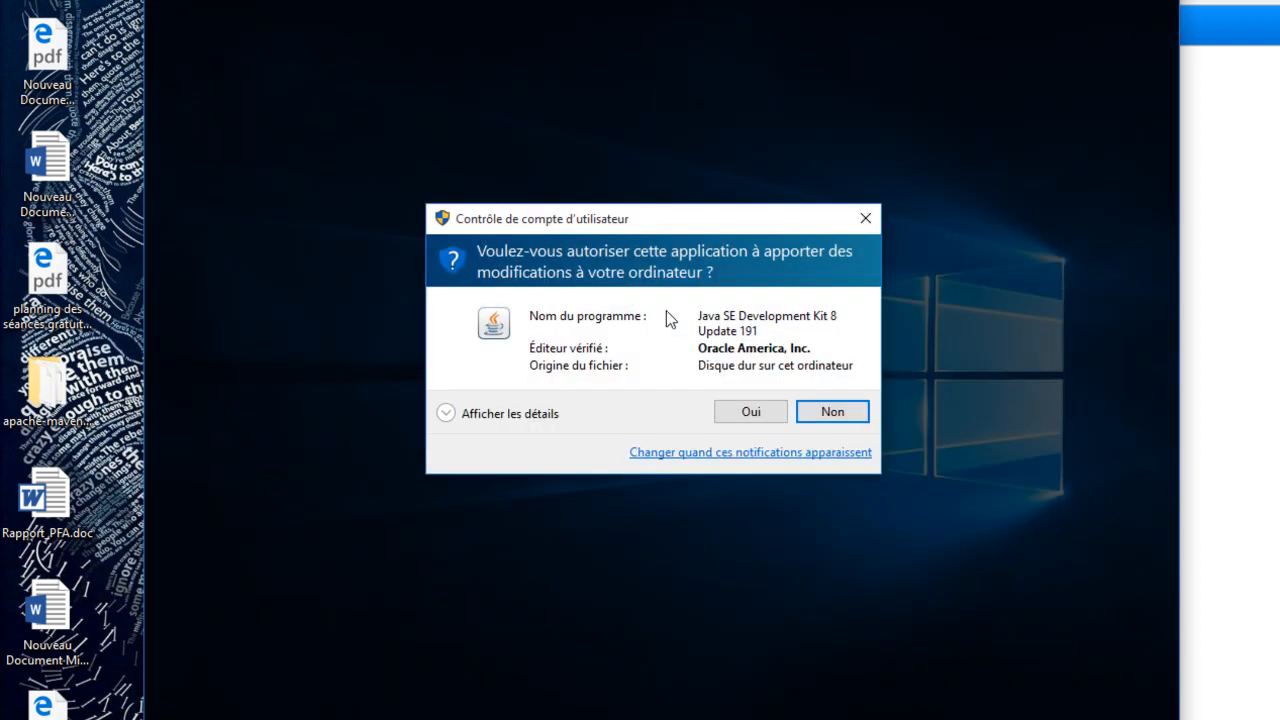
click(744, 412)
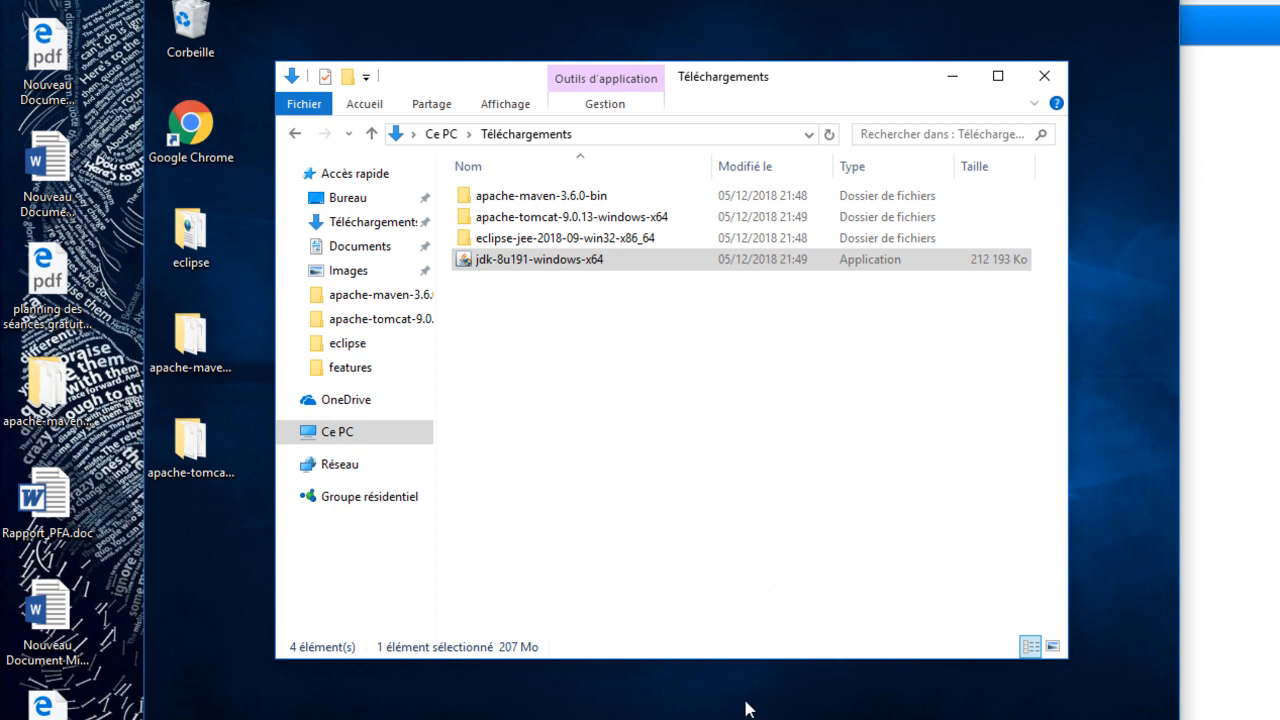
click(769, 527)
click(762, 524)
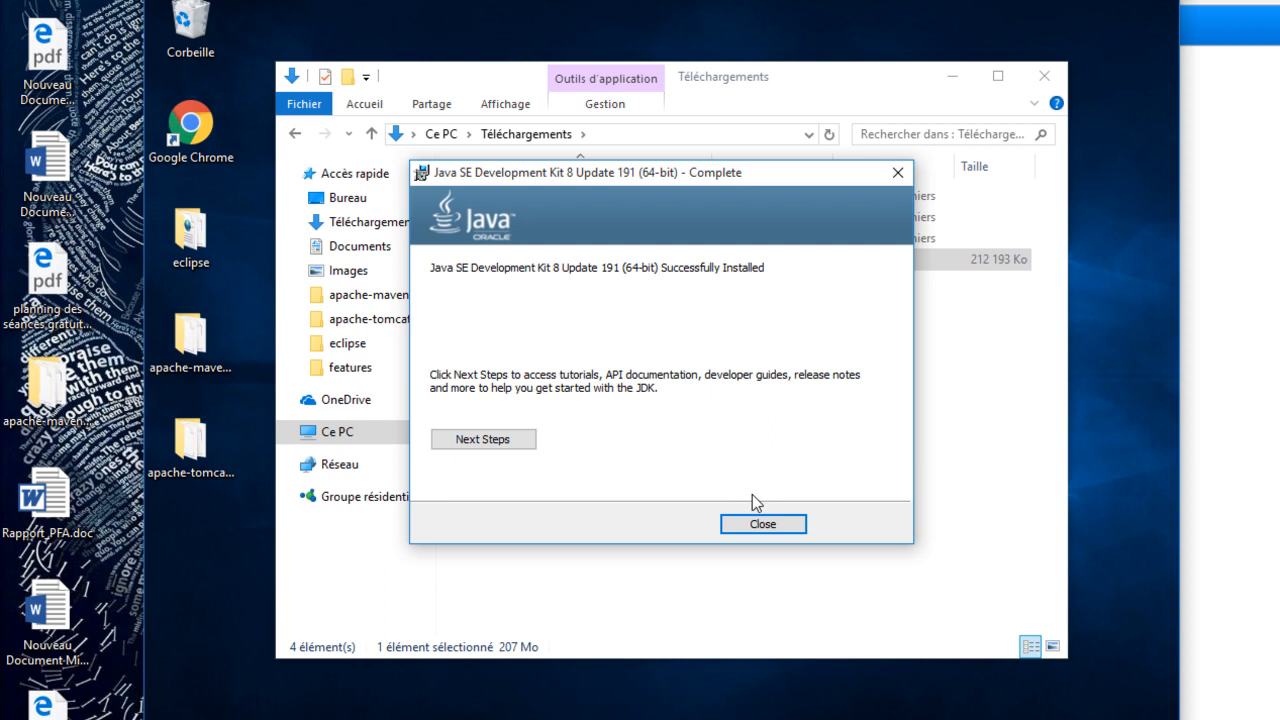
click(772, 526)
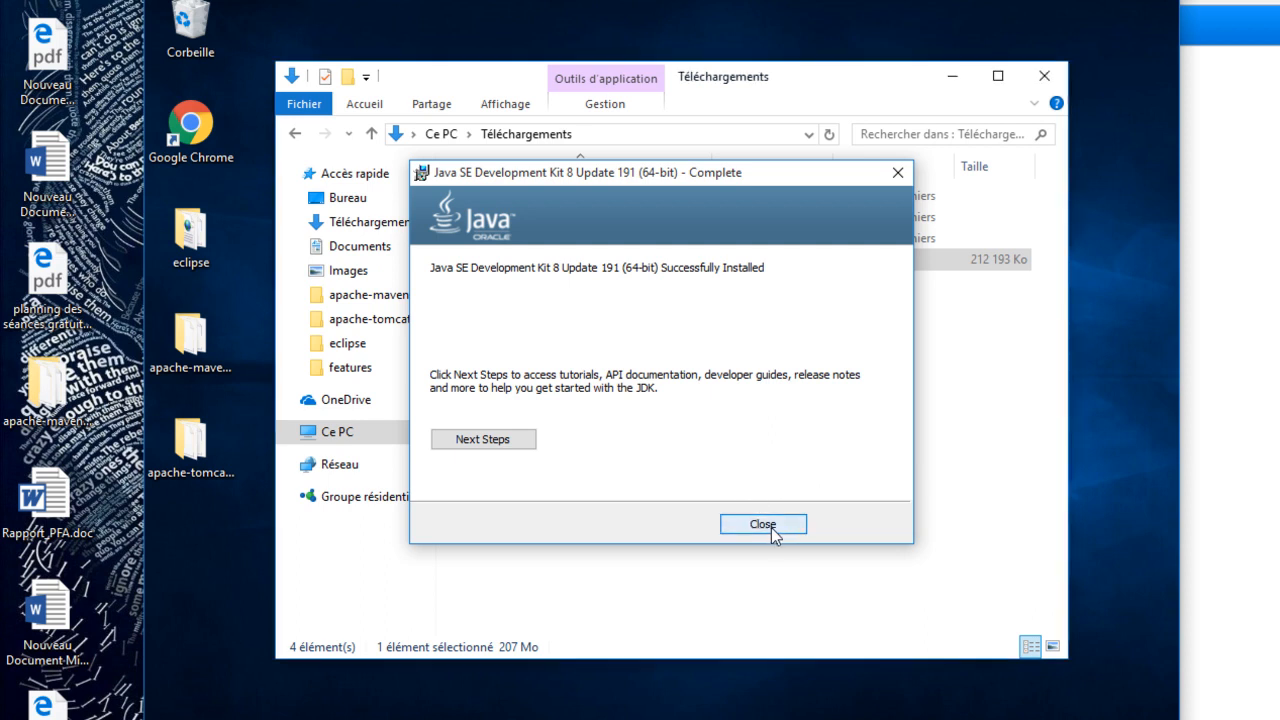
- Launch the Eclipse IDE application from the eclipse folder on the desktop
click(213, 250)
double_click(200, 258)
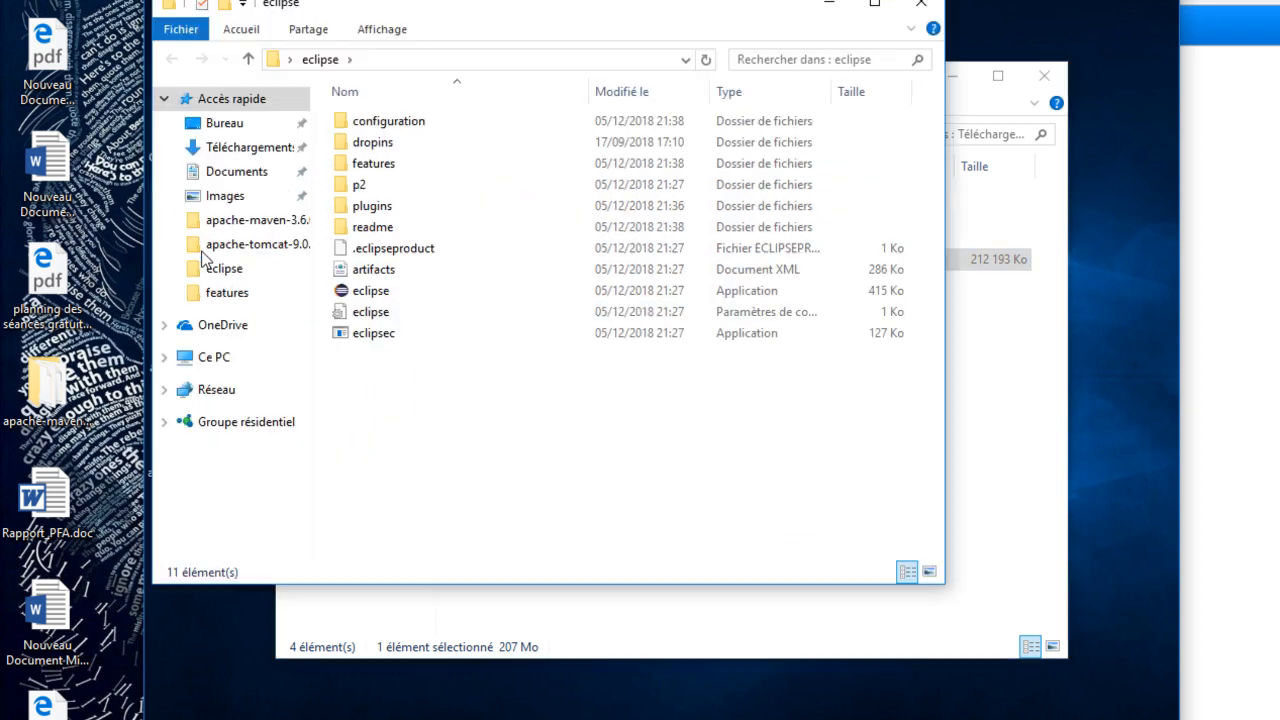
click(371, 292)
double_click(371, 292)
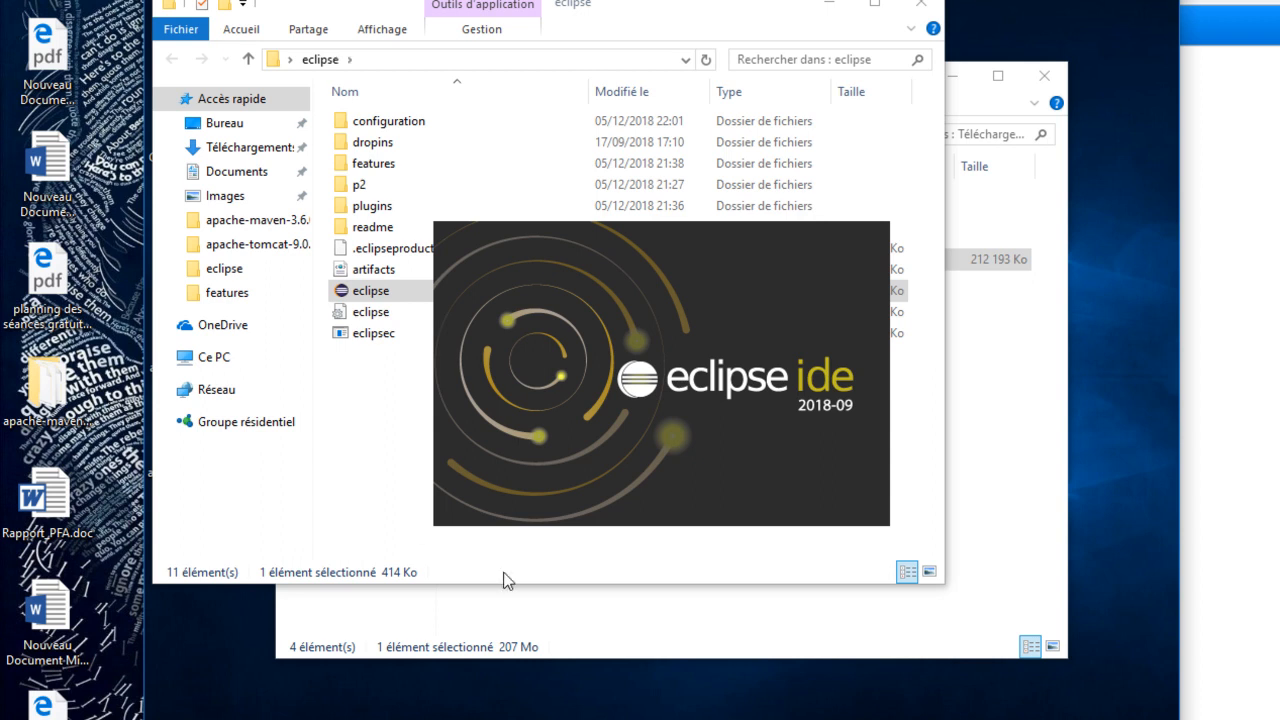
mouse_move(640, 719)
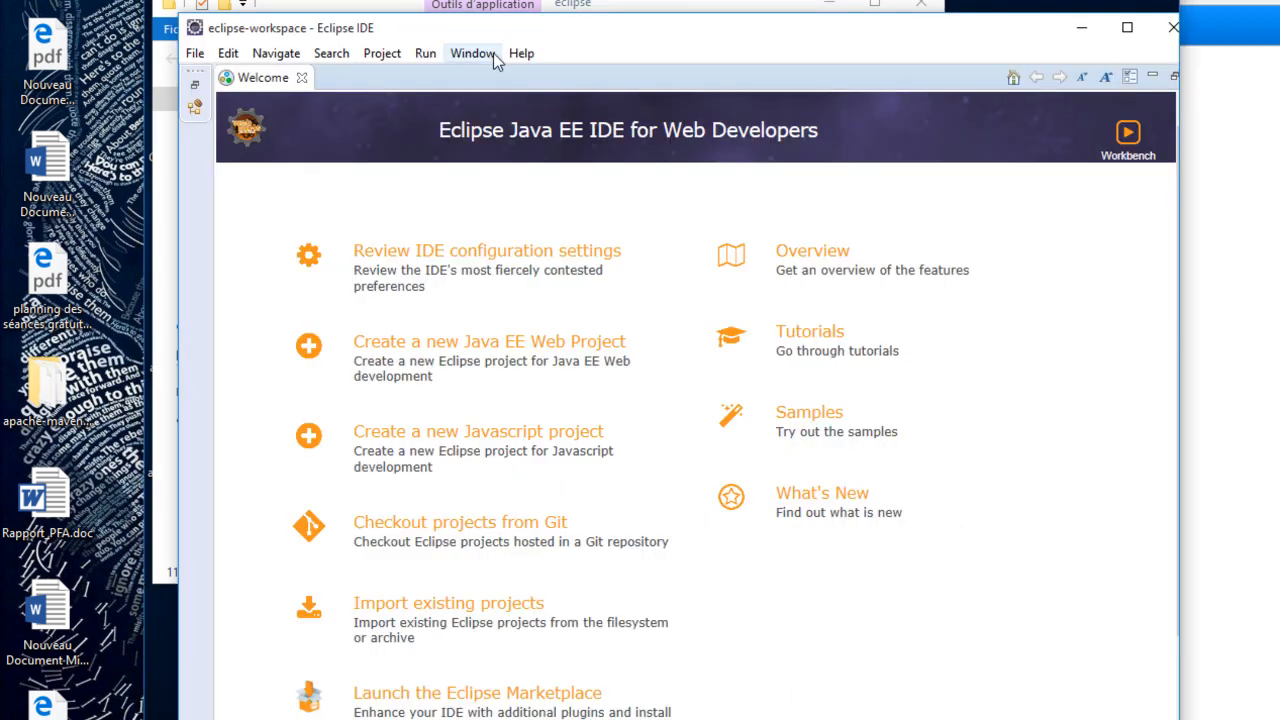
- Search the Eclipse Marketplace for "spring tools"
click(522, 56)
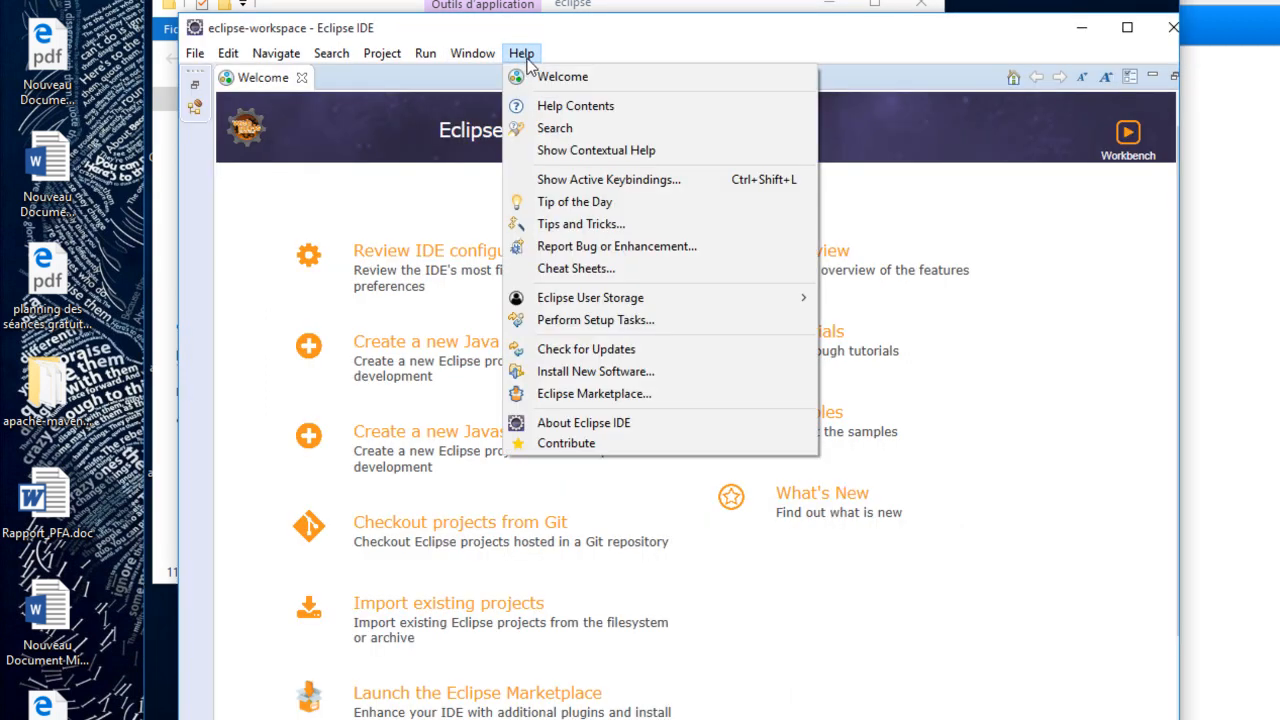
click(663, 396)
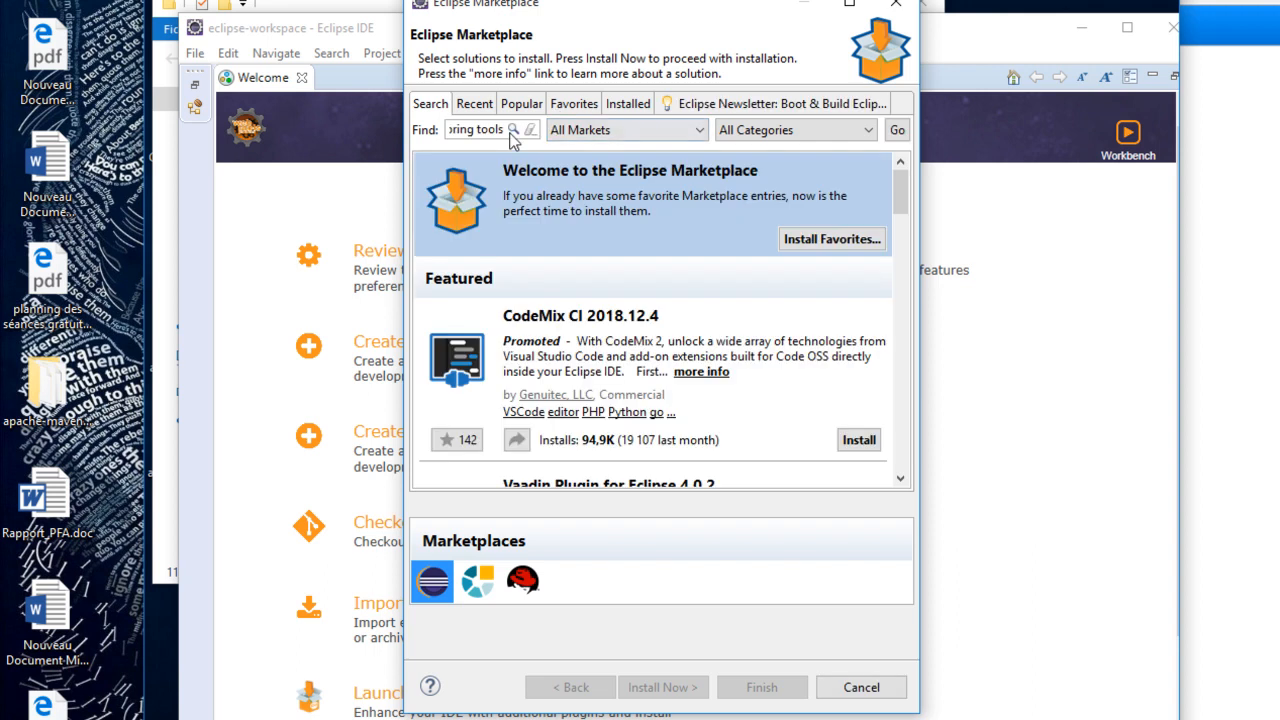
click(513, 129)
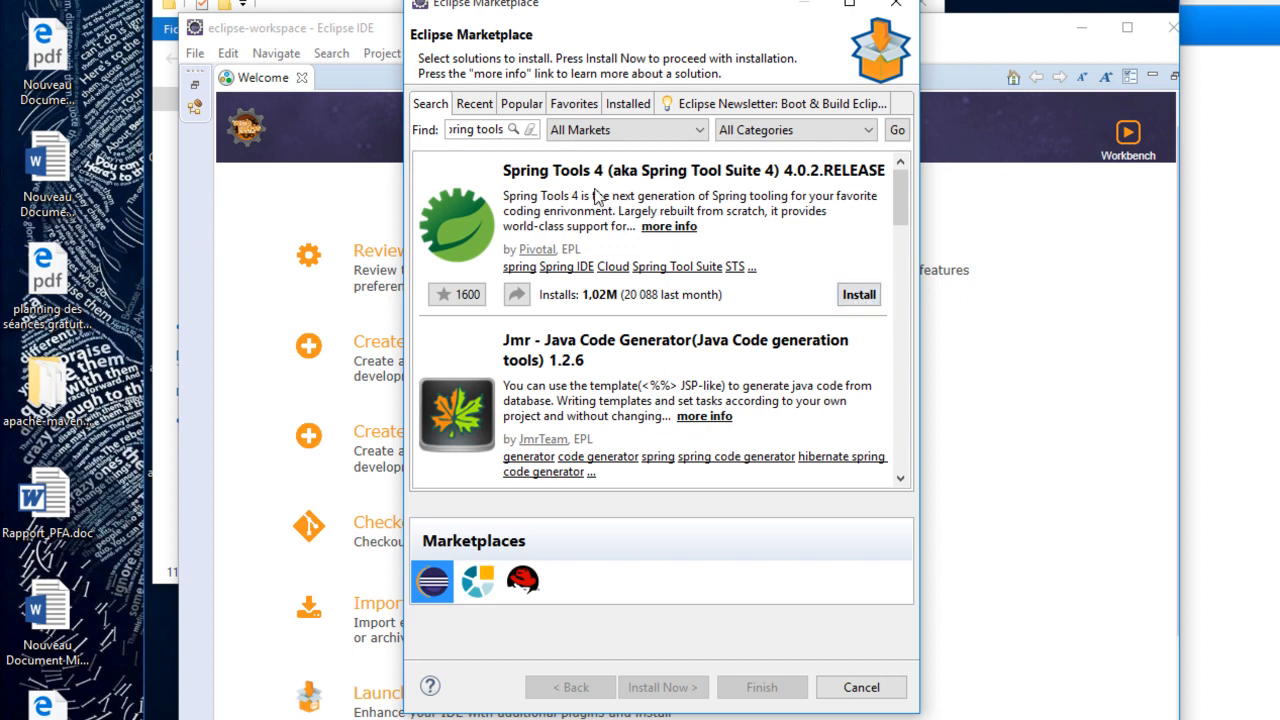
- Start installing Spring Tools 4 (aka Spring Tool Suite 4) 4.0.2.RELEASE with all its features, accepting the license agreements
click(859, 295)
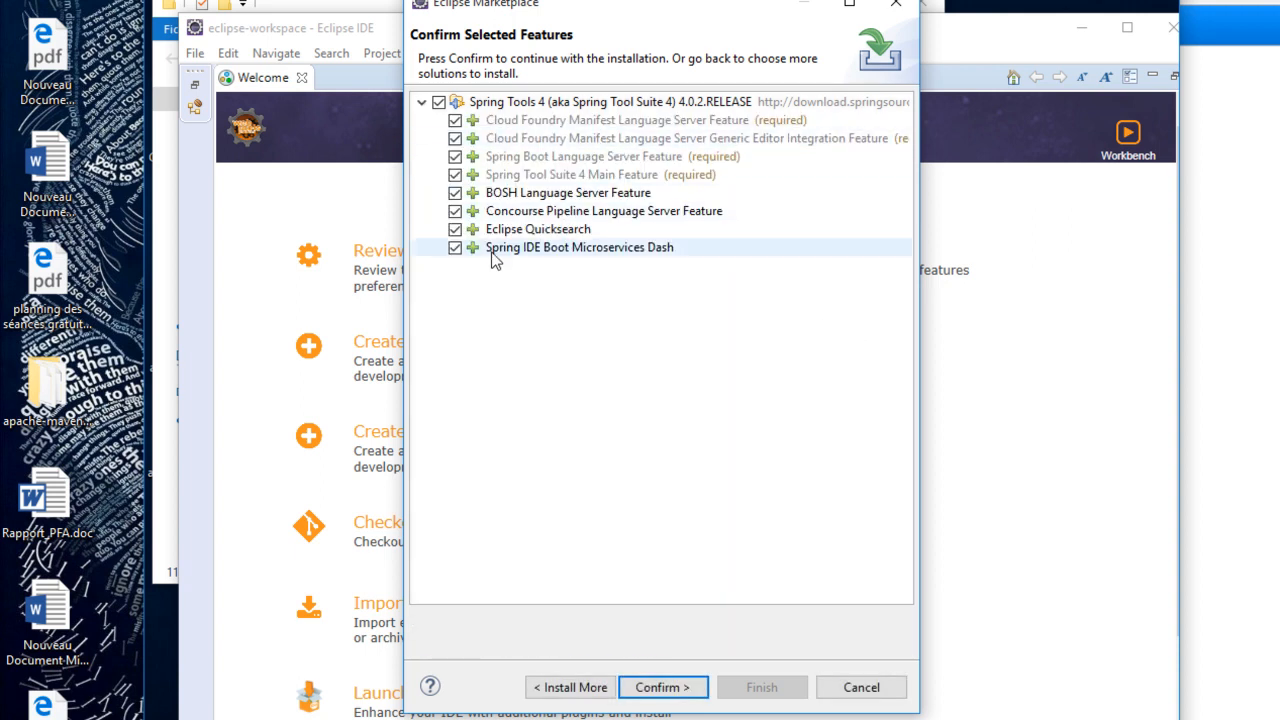
click(677, 688)
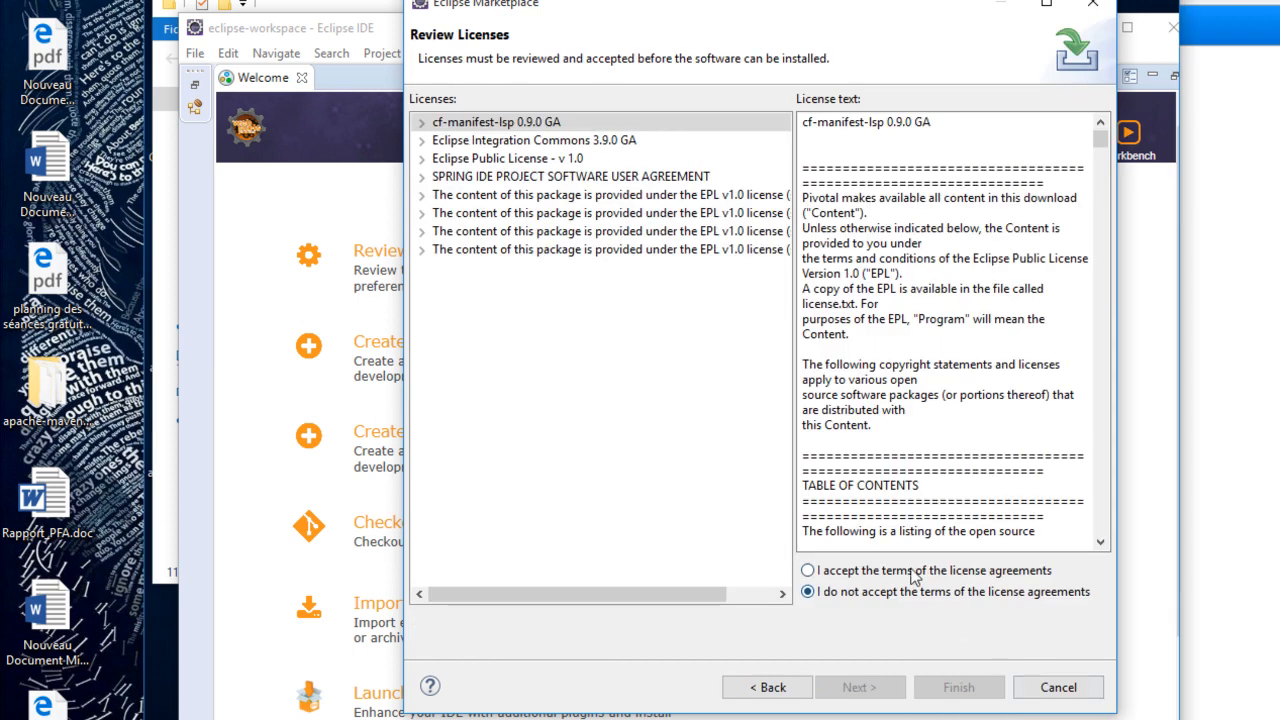
click(883, 573)
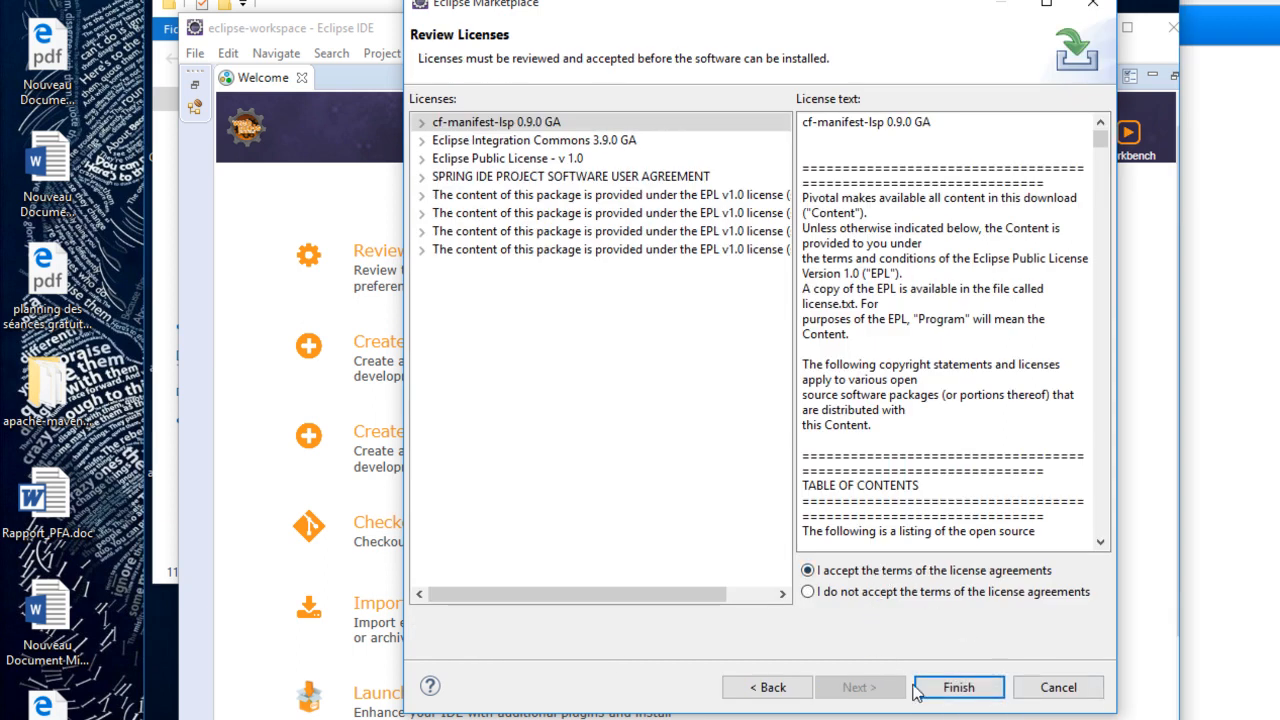
click(958, 689)
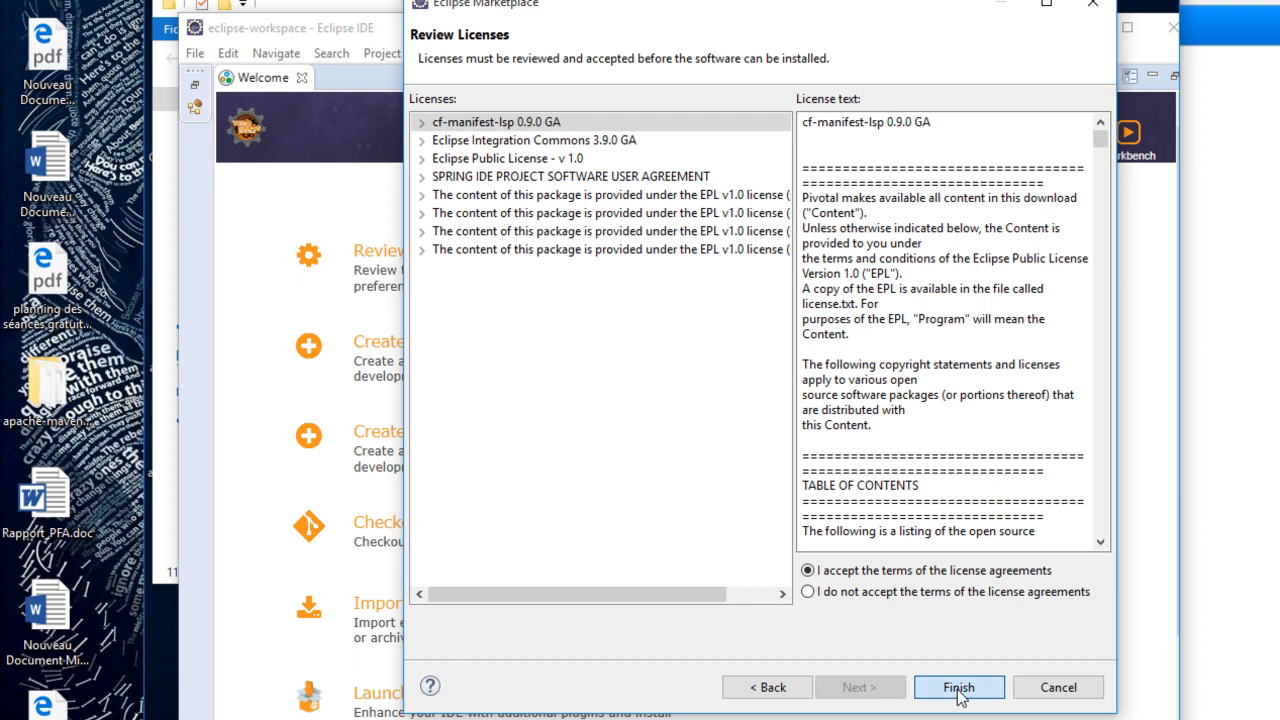
- Allow the unsigned content, trust both Legion of the Bouncy Castle certificates, and restart Eclipse to apply the installation
click(1126, 27)
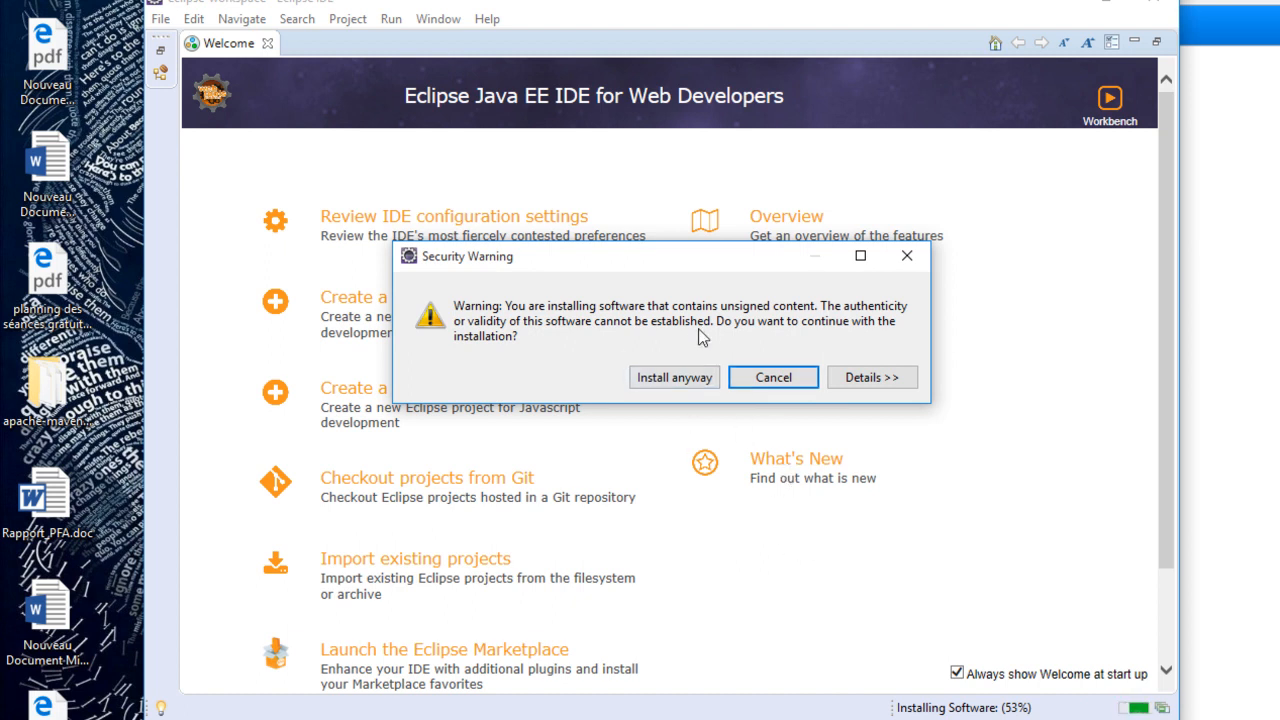
click(698, 385)
click(424, 65)
click(424, 86)
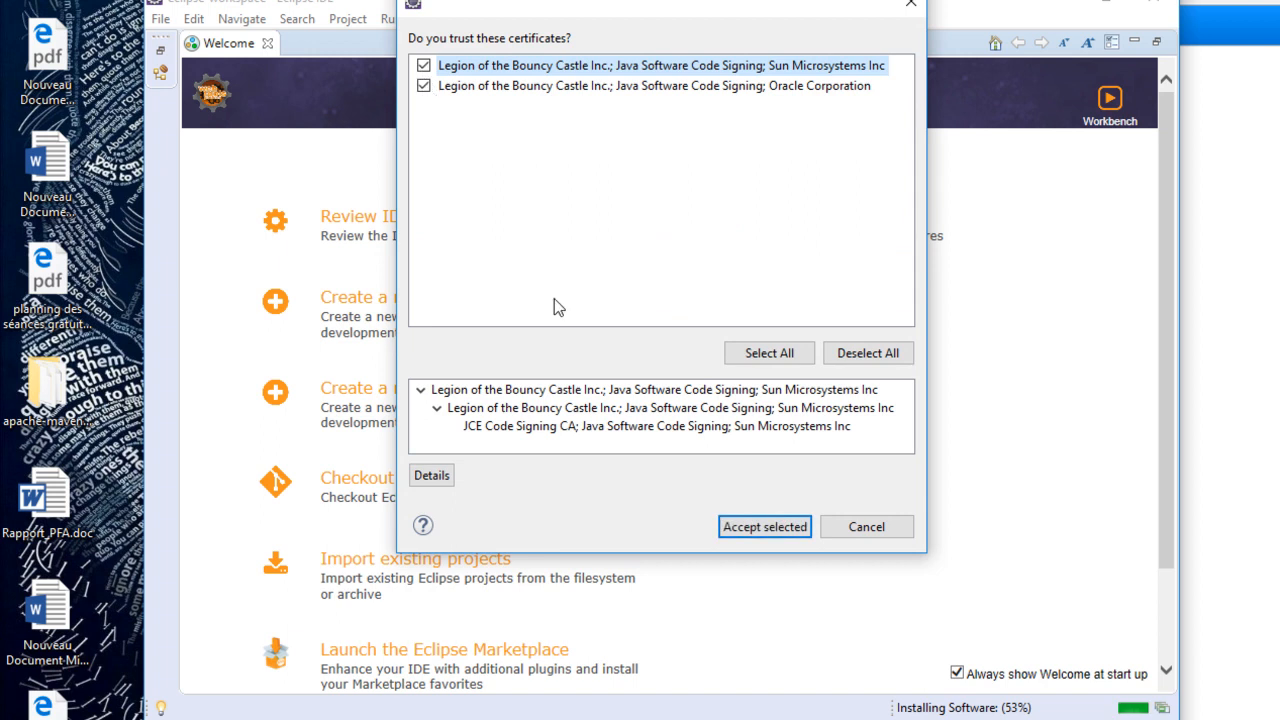
click(759, 529)
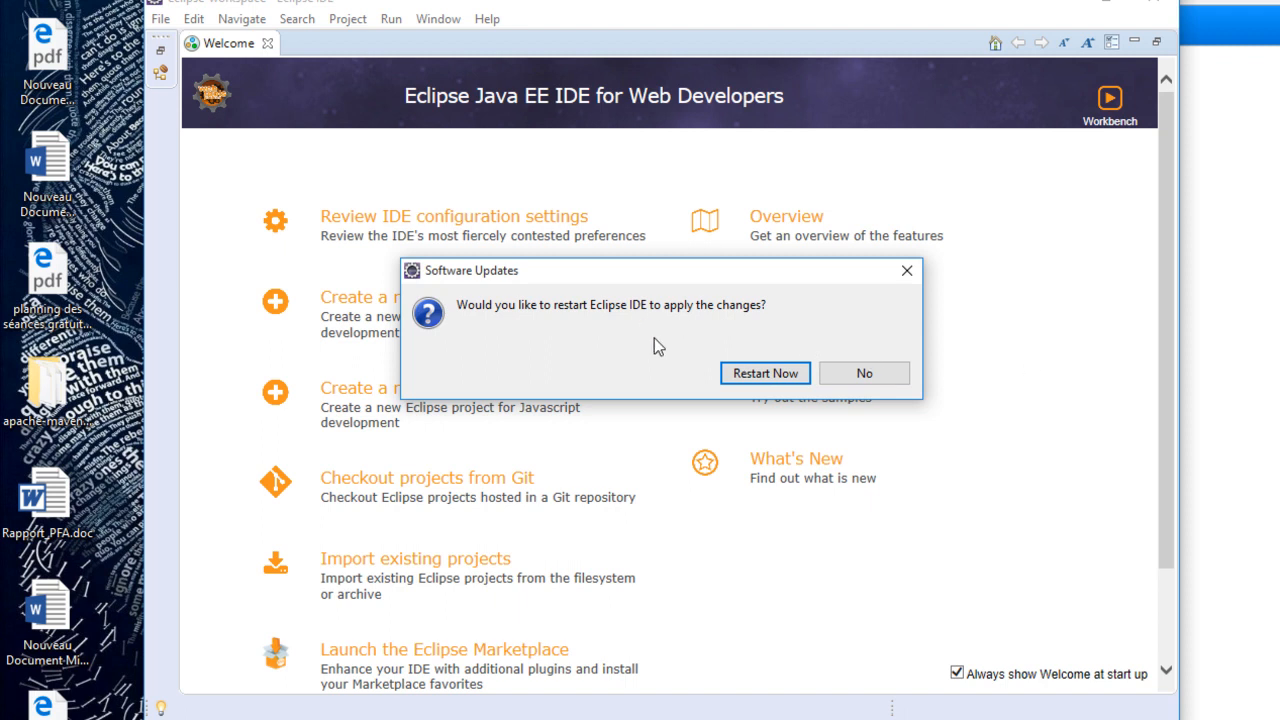
click(750, 380)
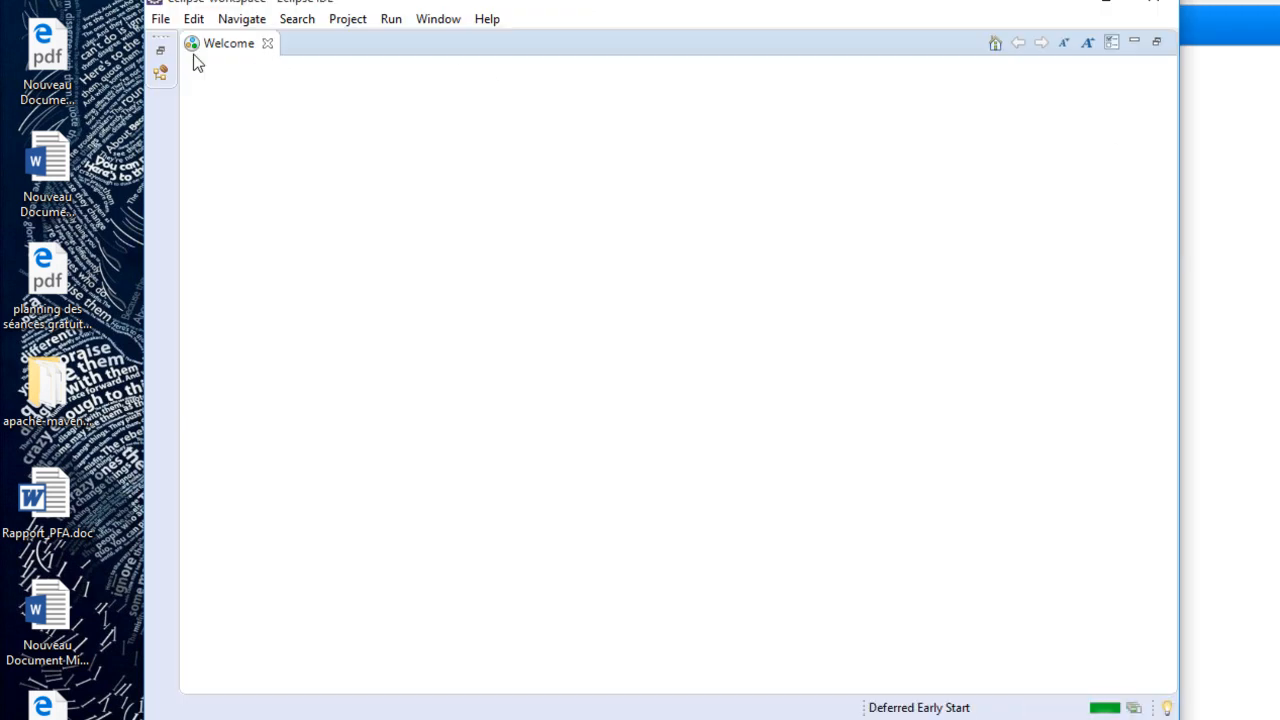
- Restore the workbench layout and choose the Spring Starter Project wizard for a new project, filtering the wizards by "spring"
click(160, 51)
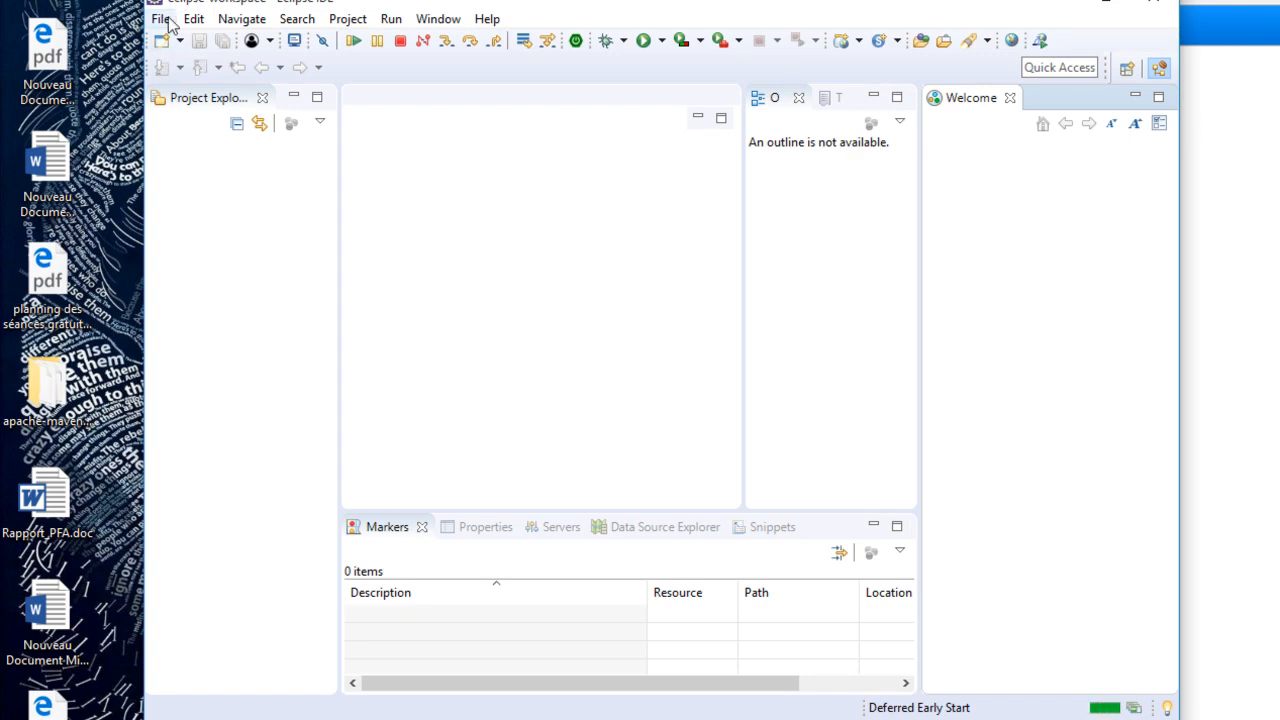
click(168, 21)
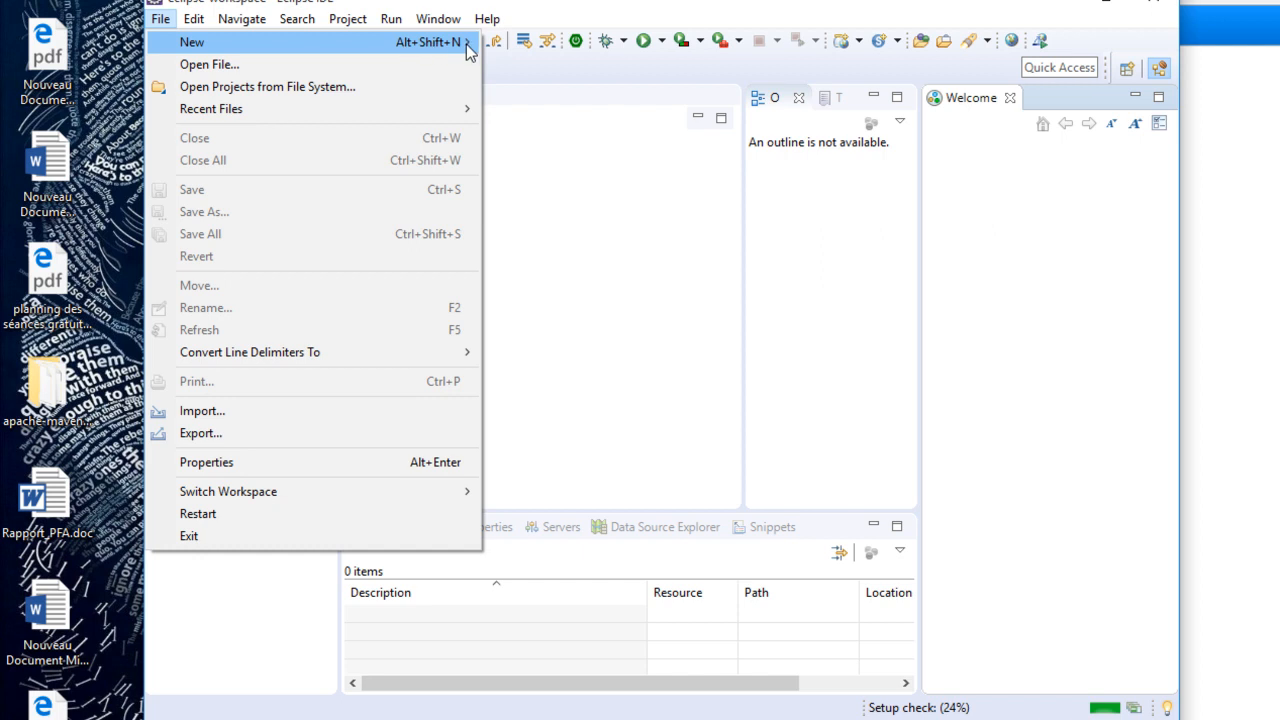
mouse_move(466, 44)
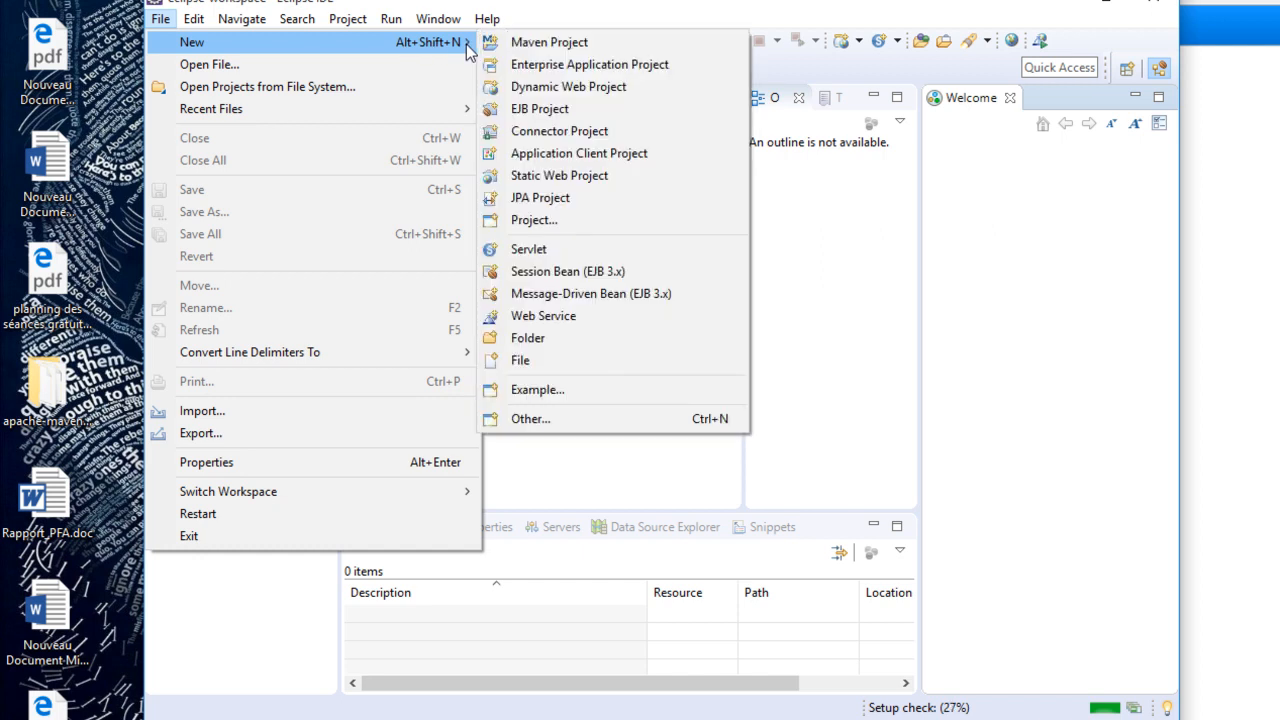
click(605, 430)
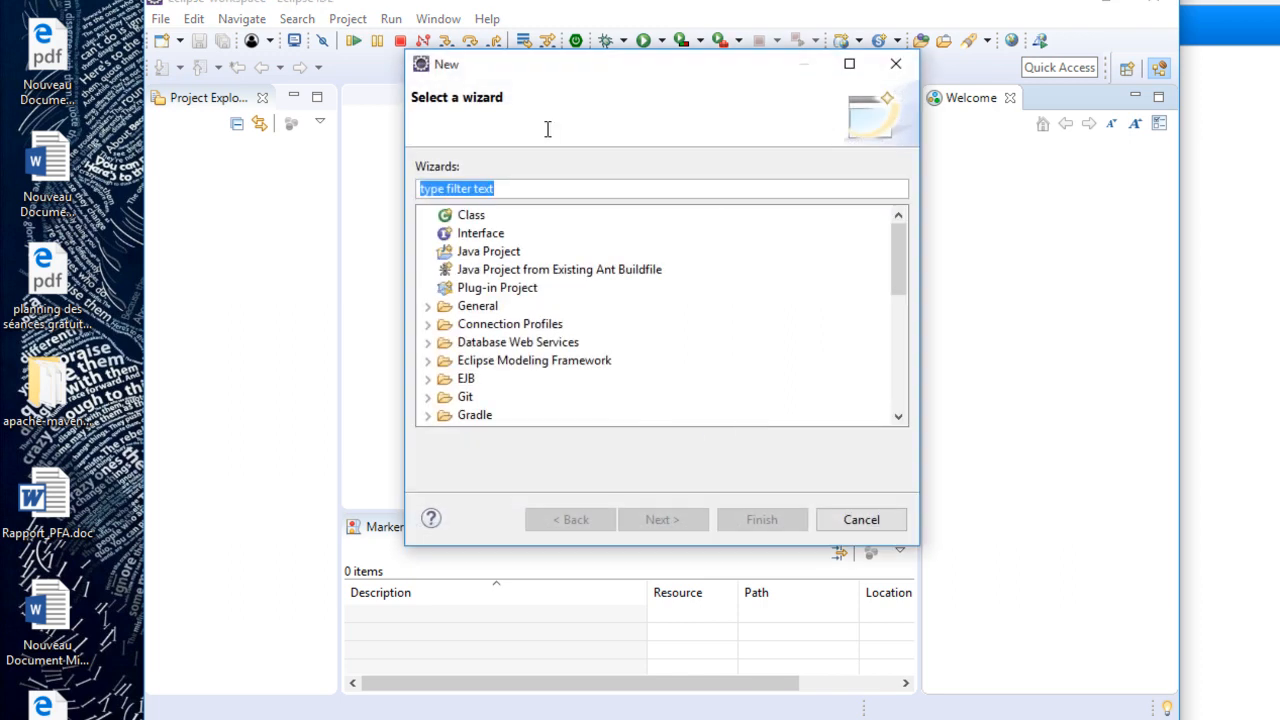
text(spring)
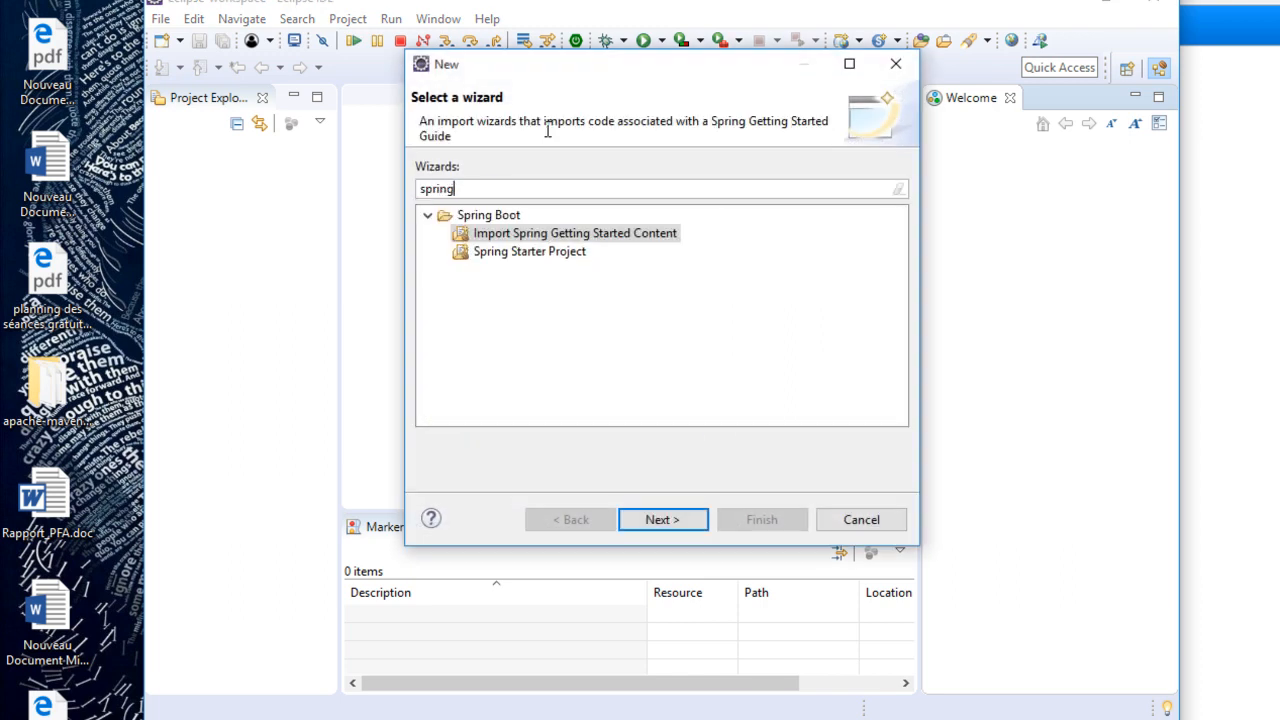
click(571, 256)
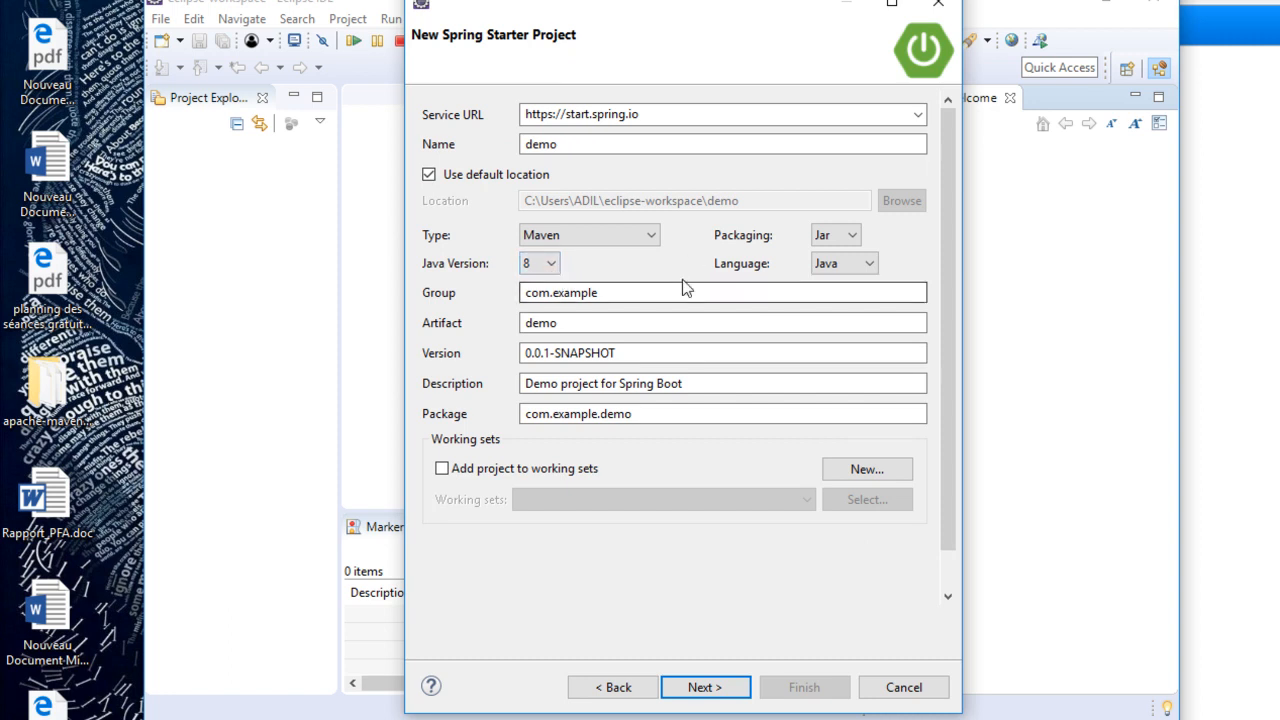
- Keep the default details of the Maven project demo and add the MongoDB dependency from the NoSQL group
click(704, 688)
drag(656, 260, 650, 352)
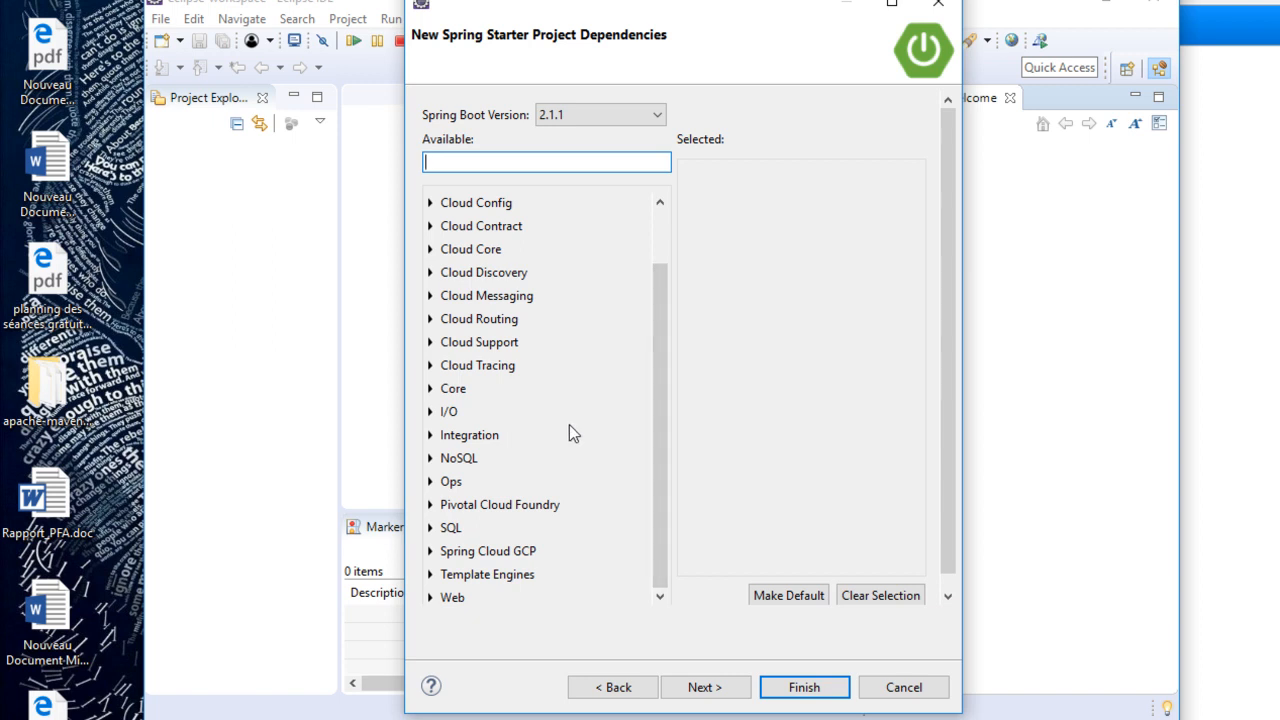
click(431, 458)
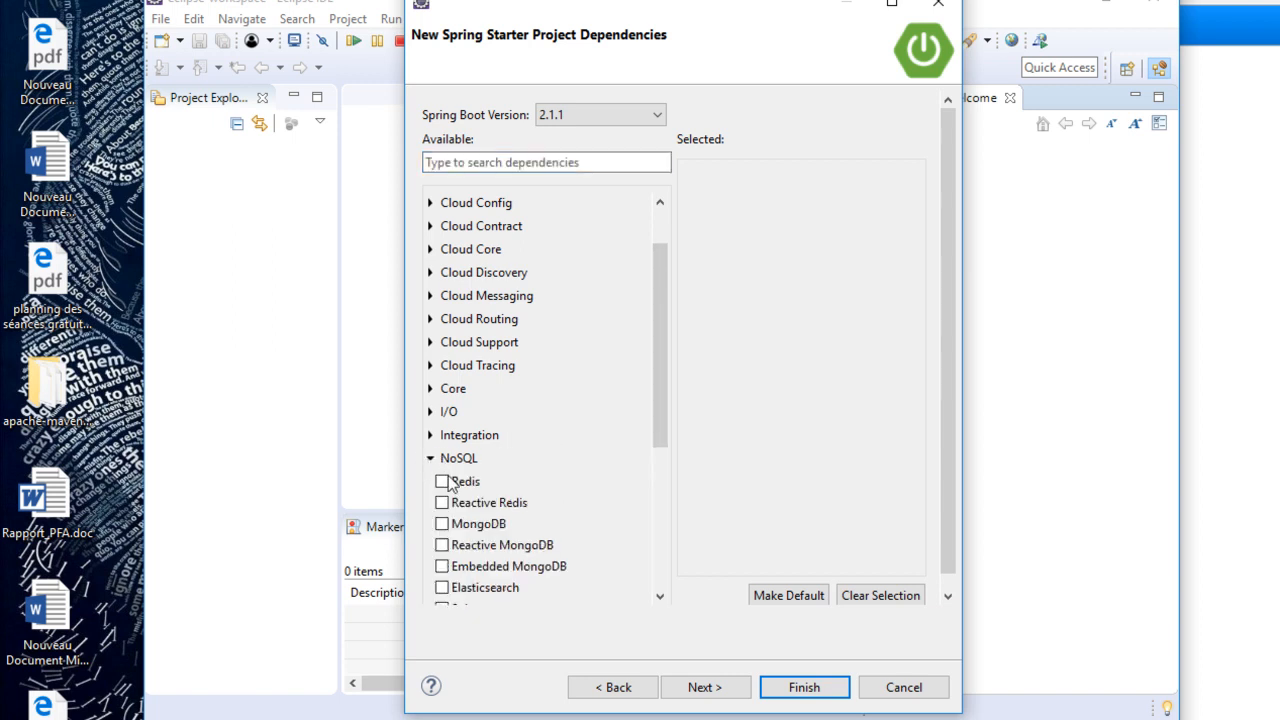
click(442, 524)
- Add the Web dependency from the Web group to the starter project
click(431, 460)
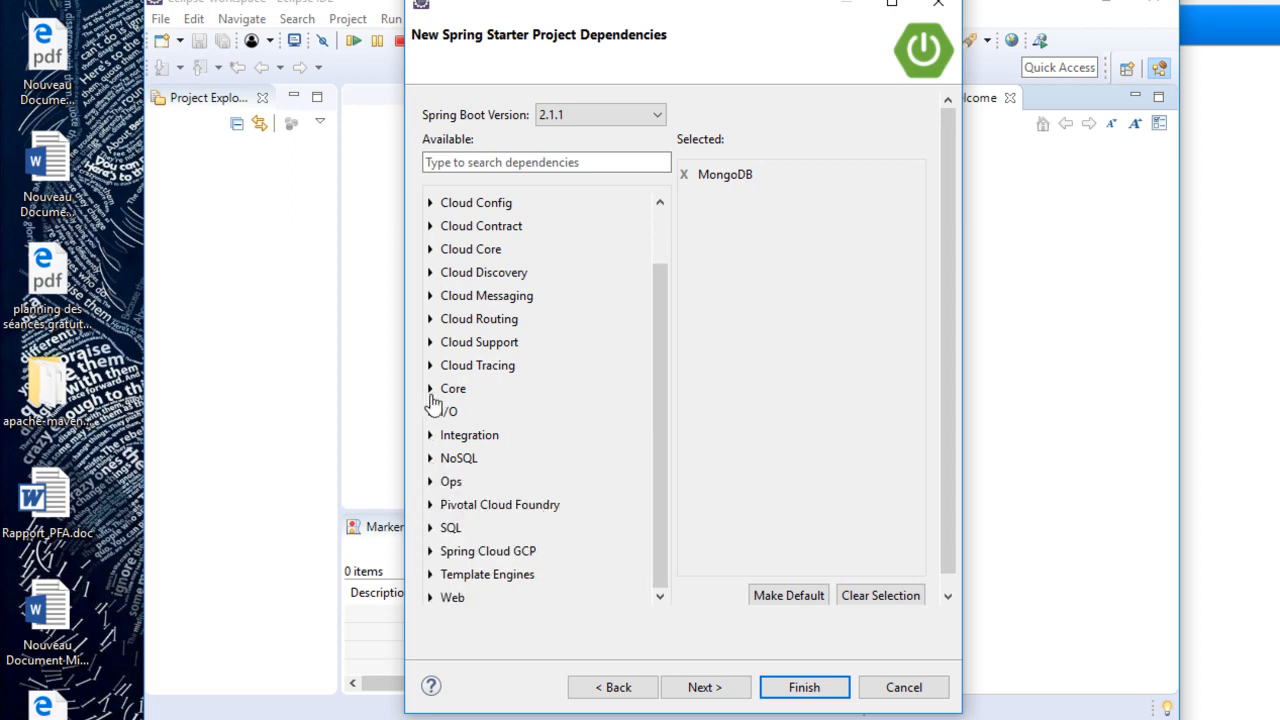
click(431, 598)
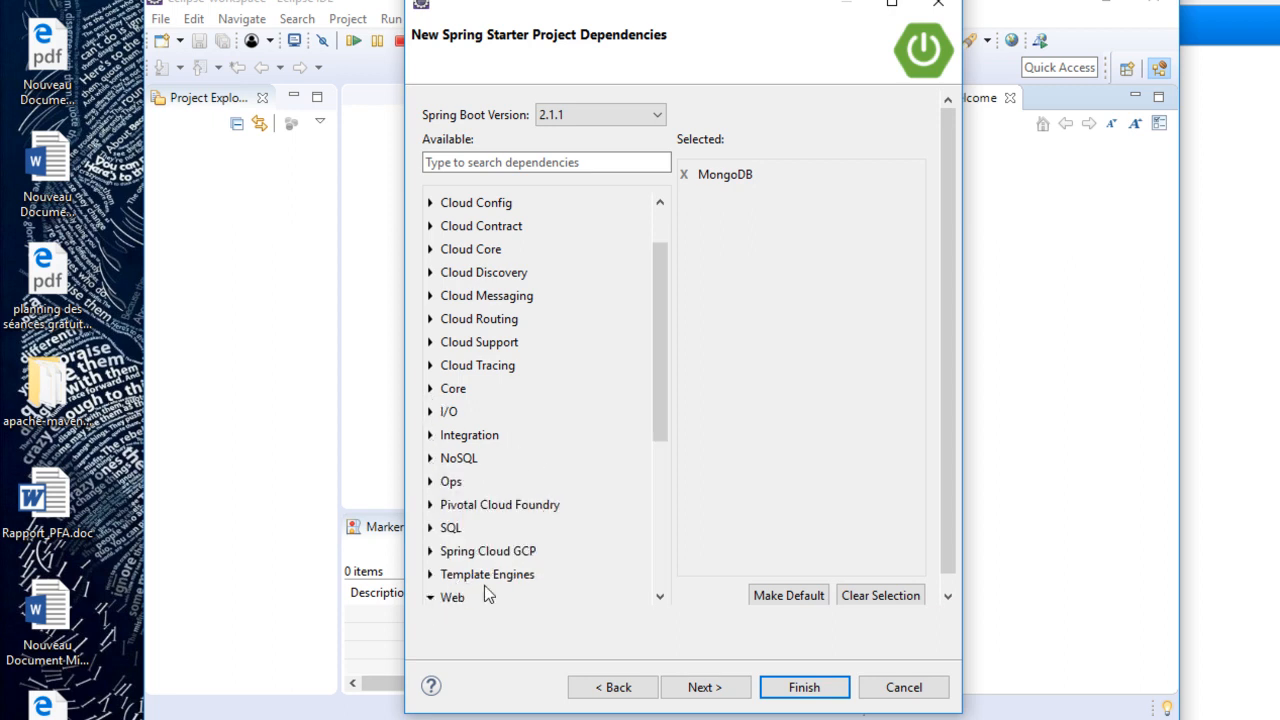
drag(647, 406, 664, 457)
click(443, 483)
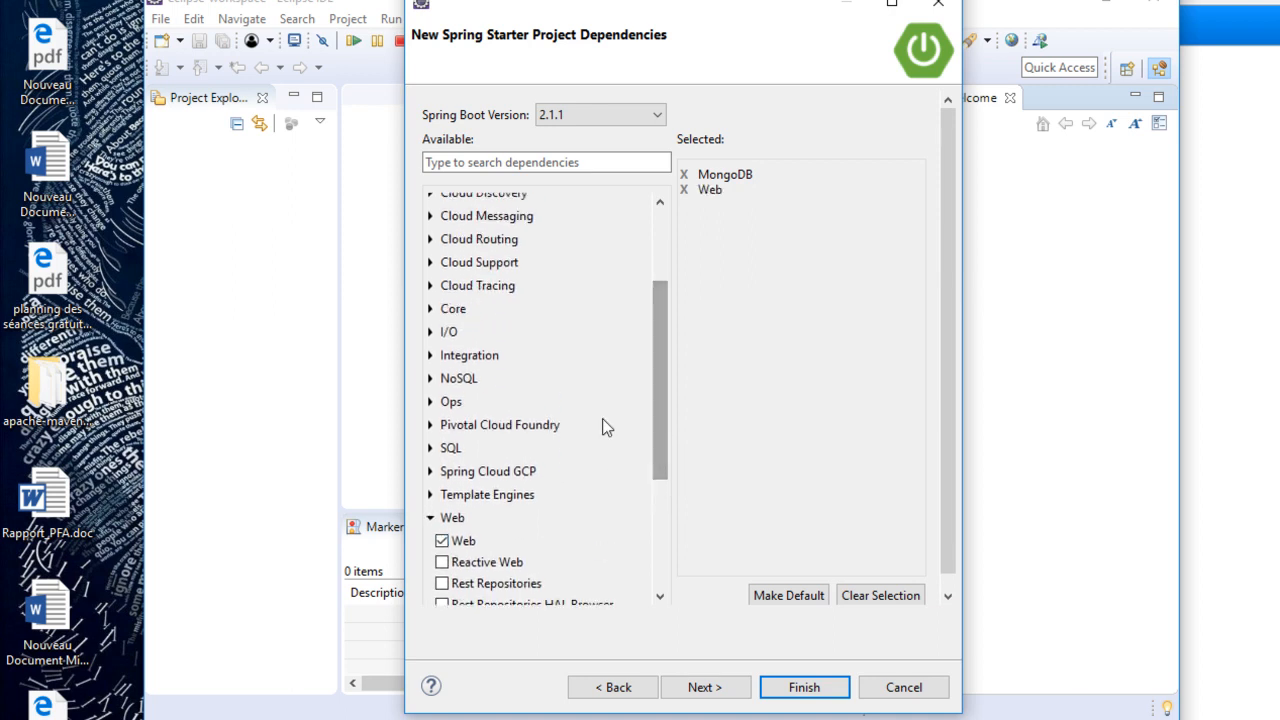
click(431, 517)
- Add the Thymeleaf dependency from Template Engines and the DevTools dependency from Core
click(431, 576)
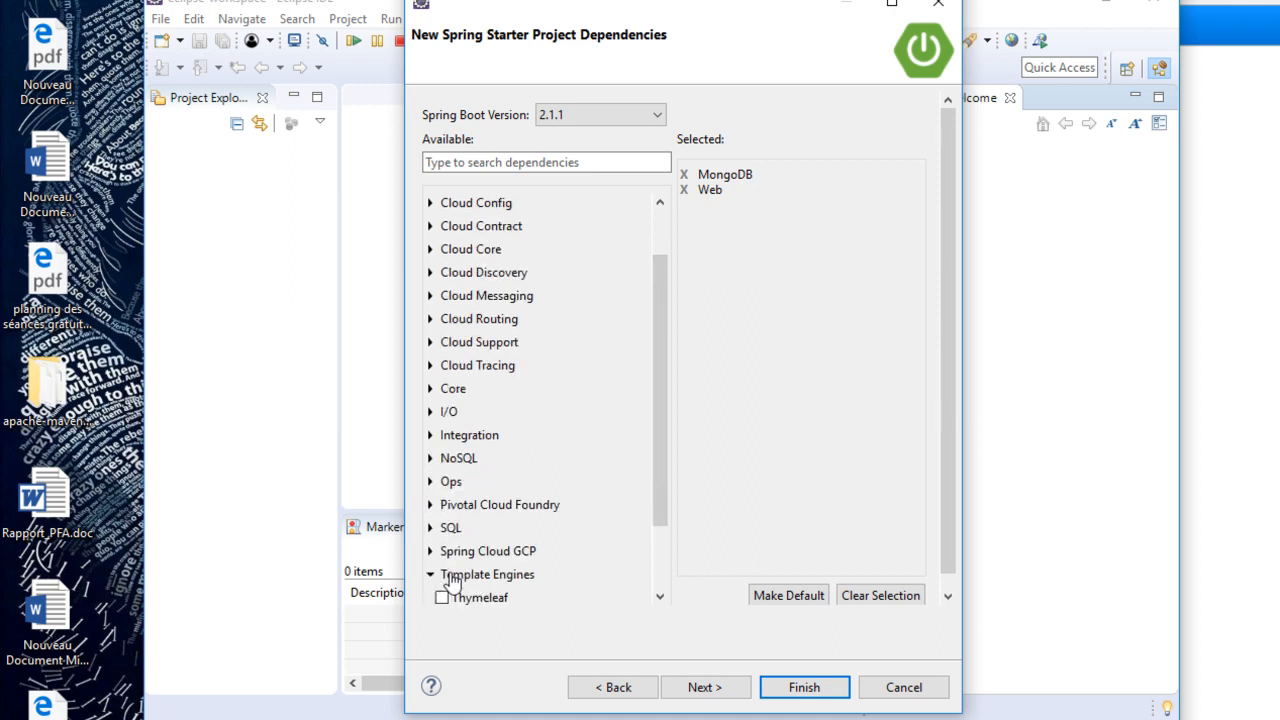
click(443, 597)
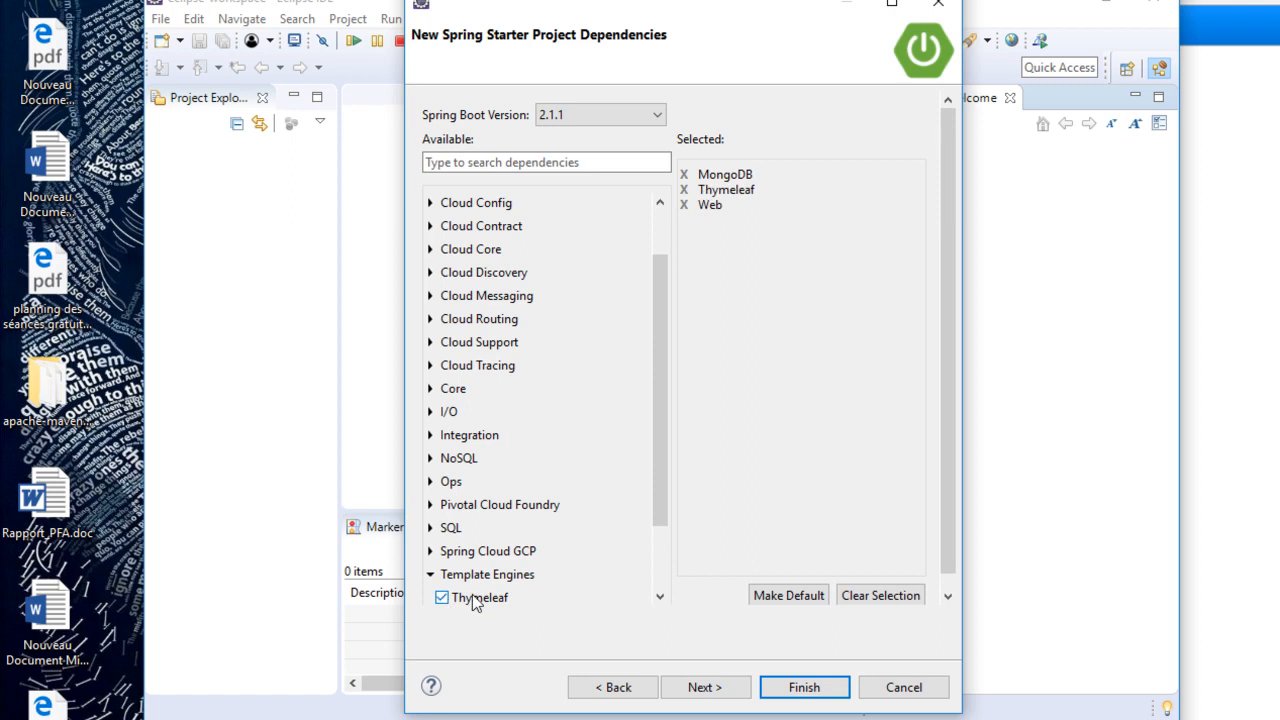
click(431, 576)
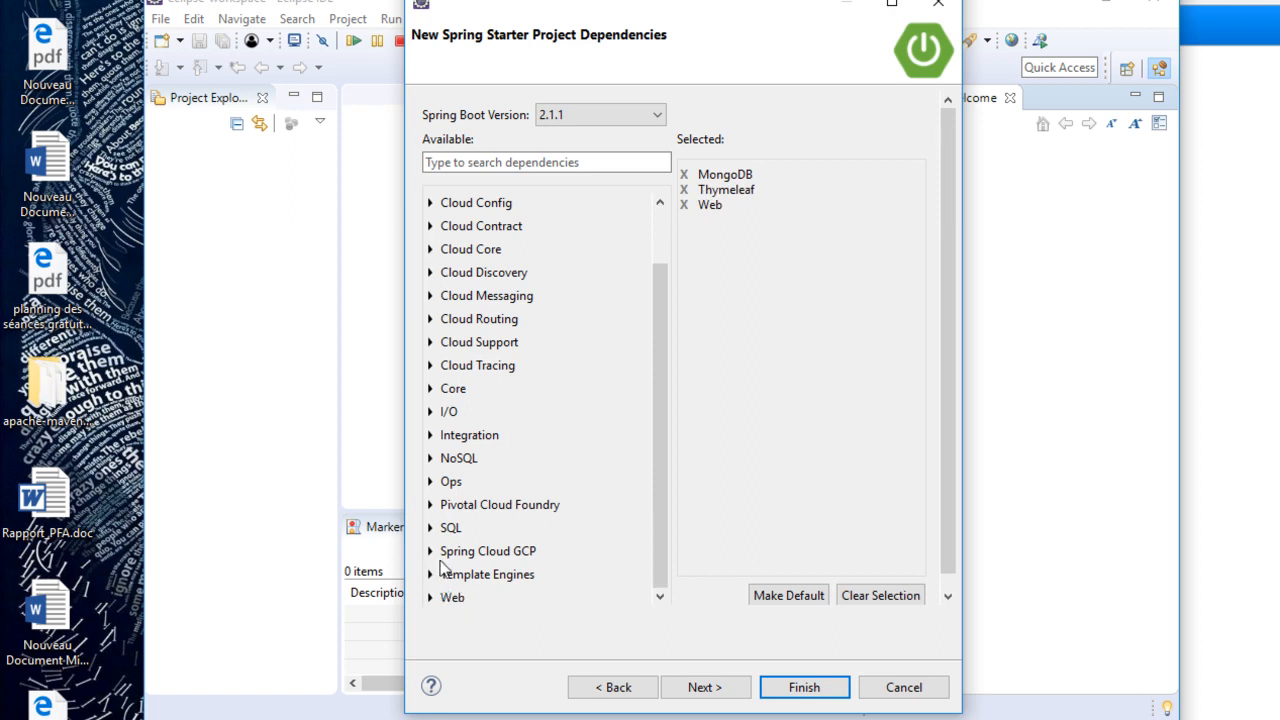
click(431, 389)
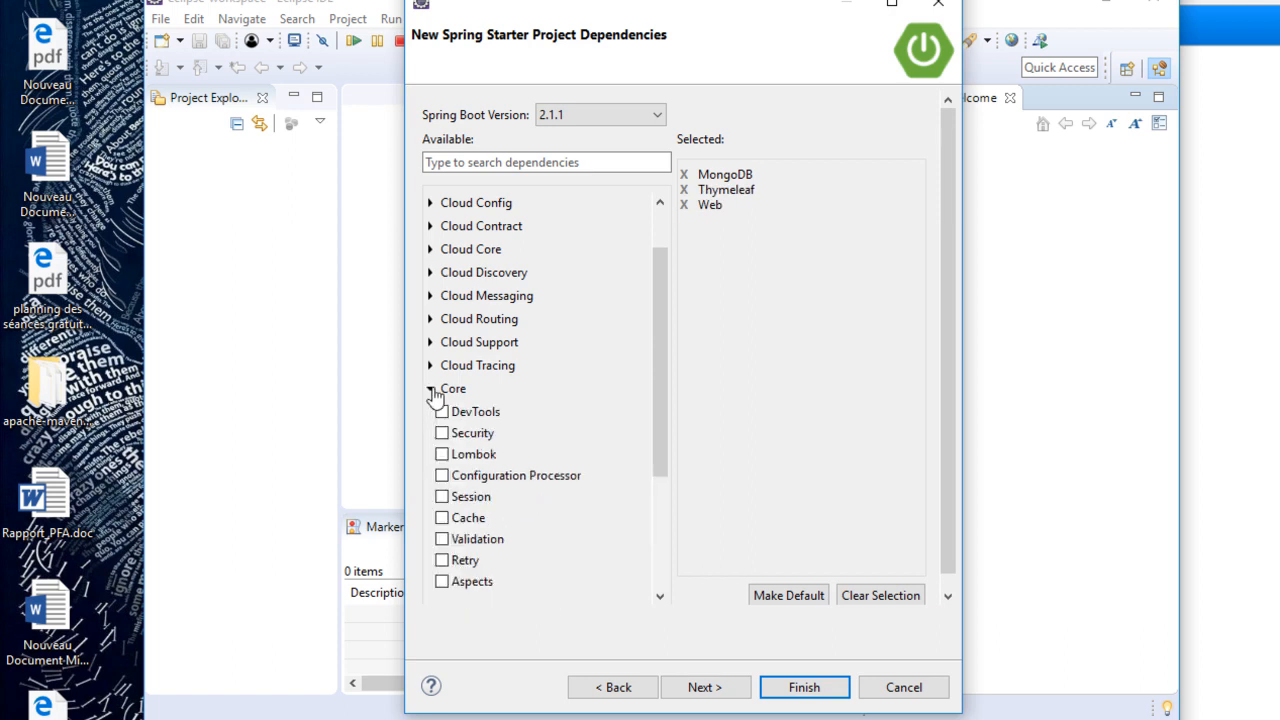
click(442, 412)
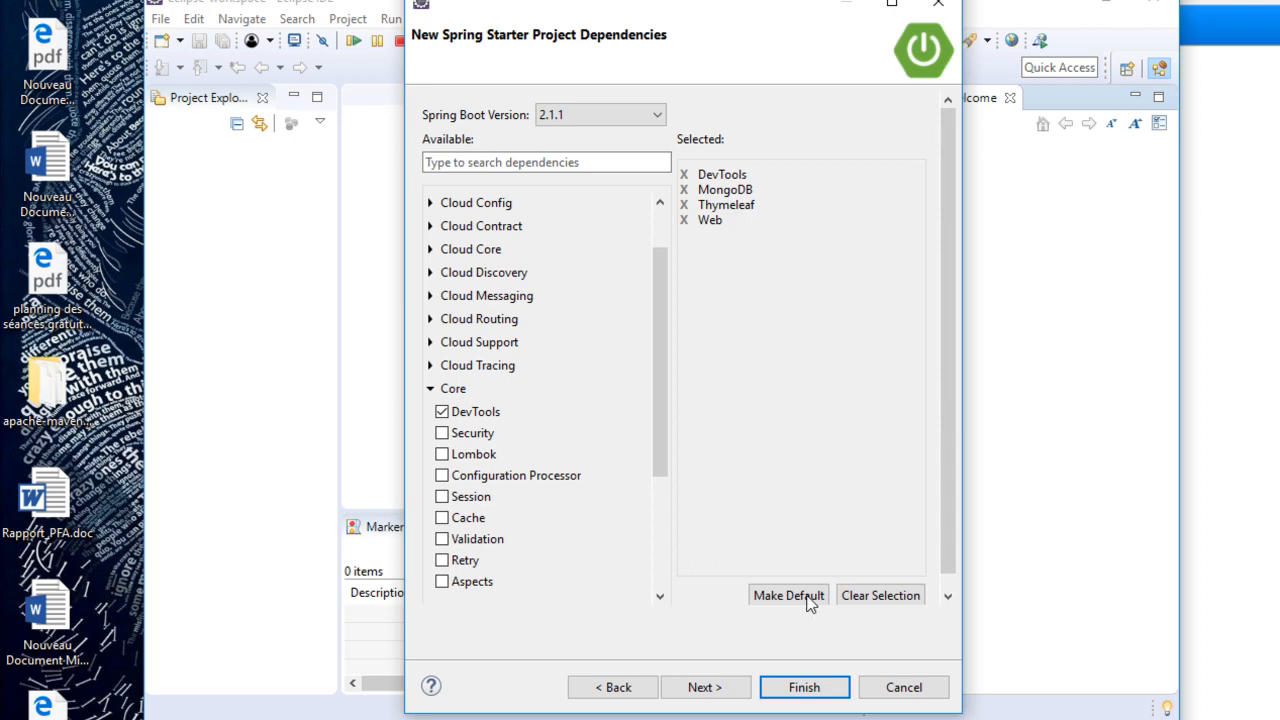
- Finish creating the demo starter project with the default site info, and expand it in the Project Explorer to select pom.xml
click(724, 688)
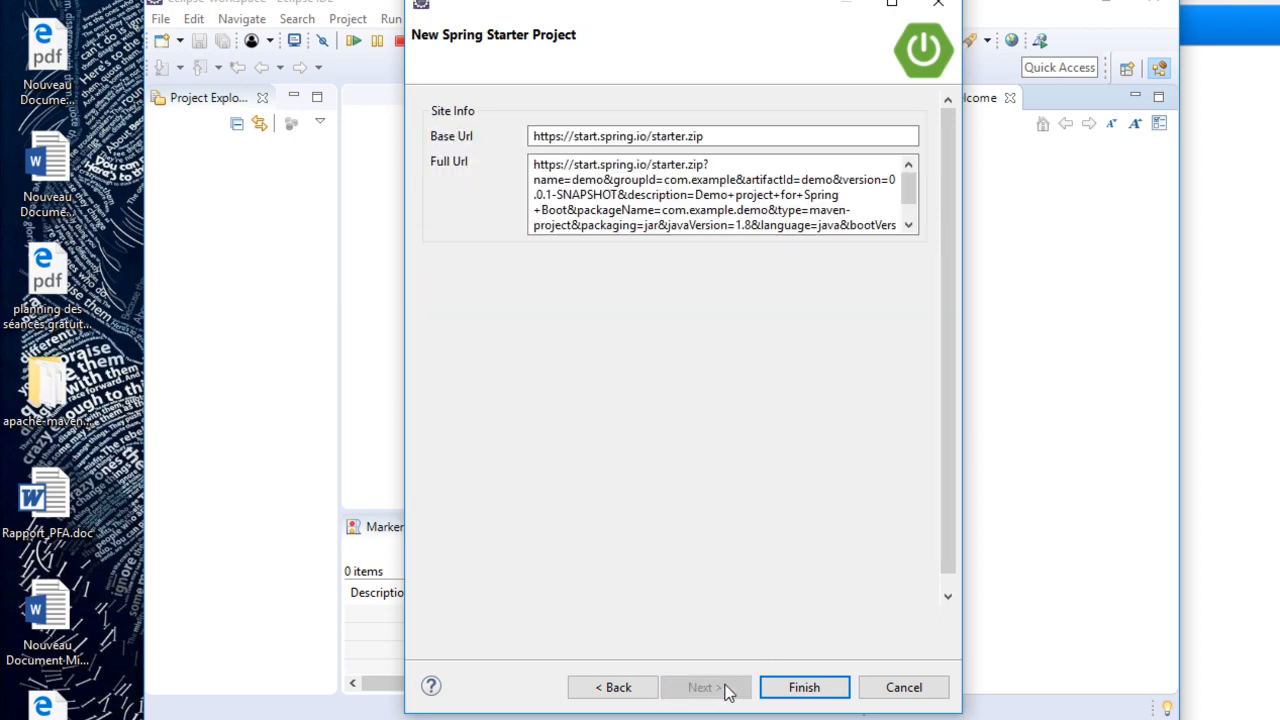
click(797, 690)
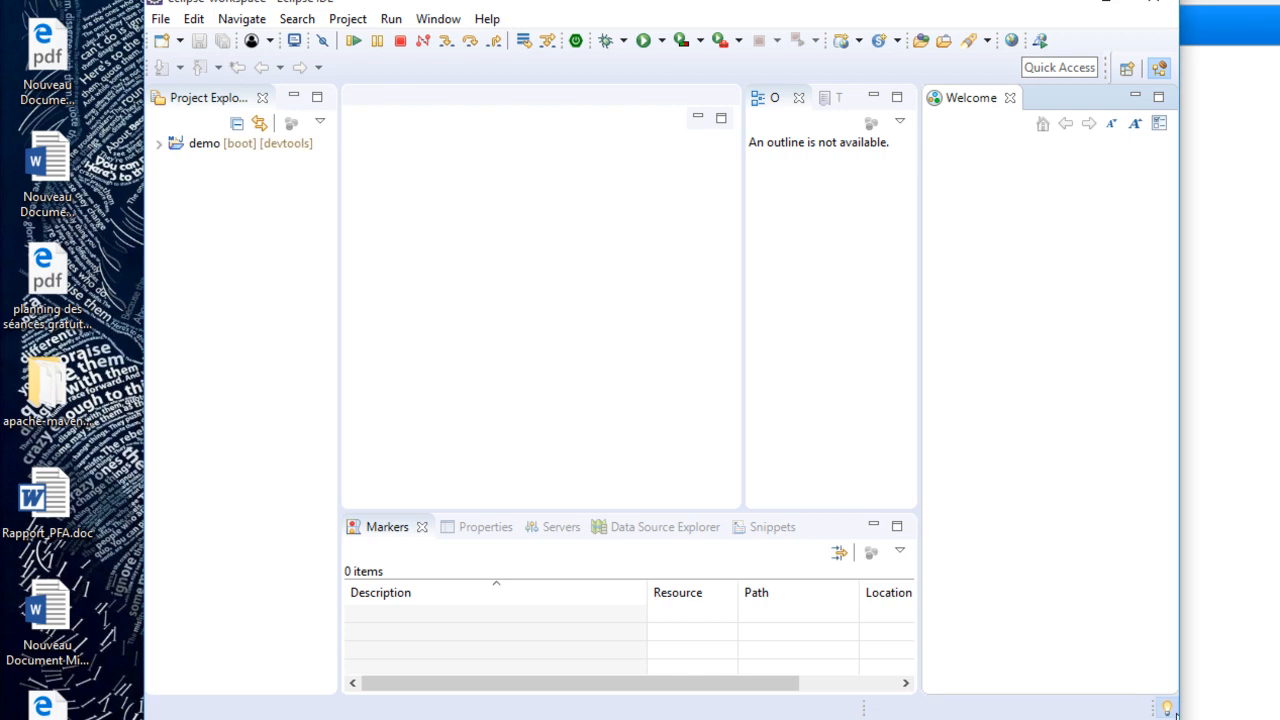
double_click(179, 147)
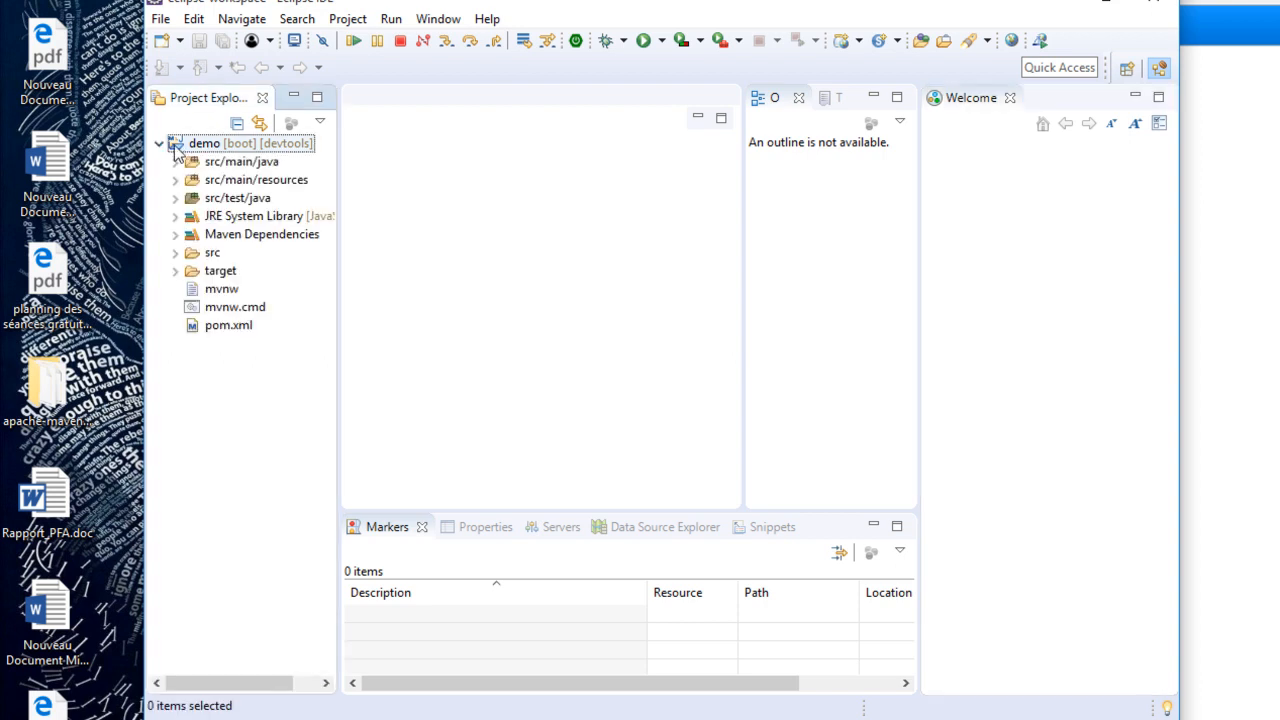
click(228, 328)
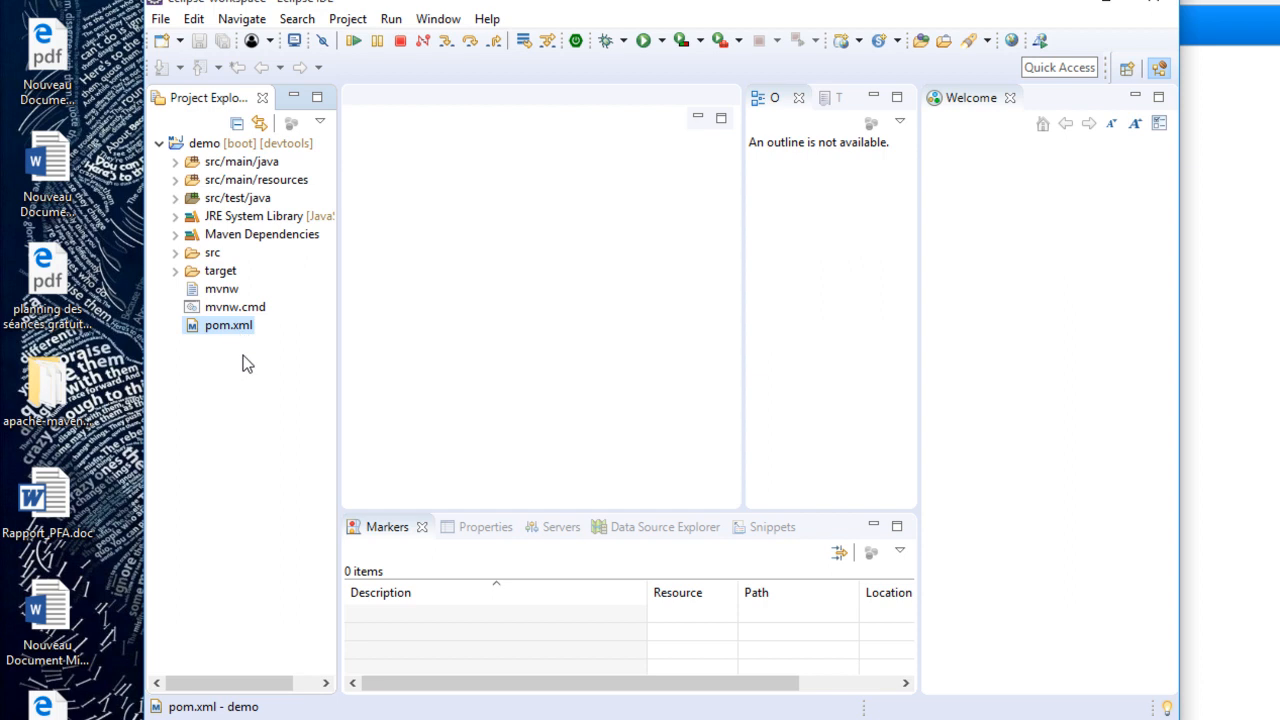
- Minimise Eclipse and the file windows, and run mvn in a Command Prompt to check whether Maven is available
click(1060, 10)
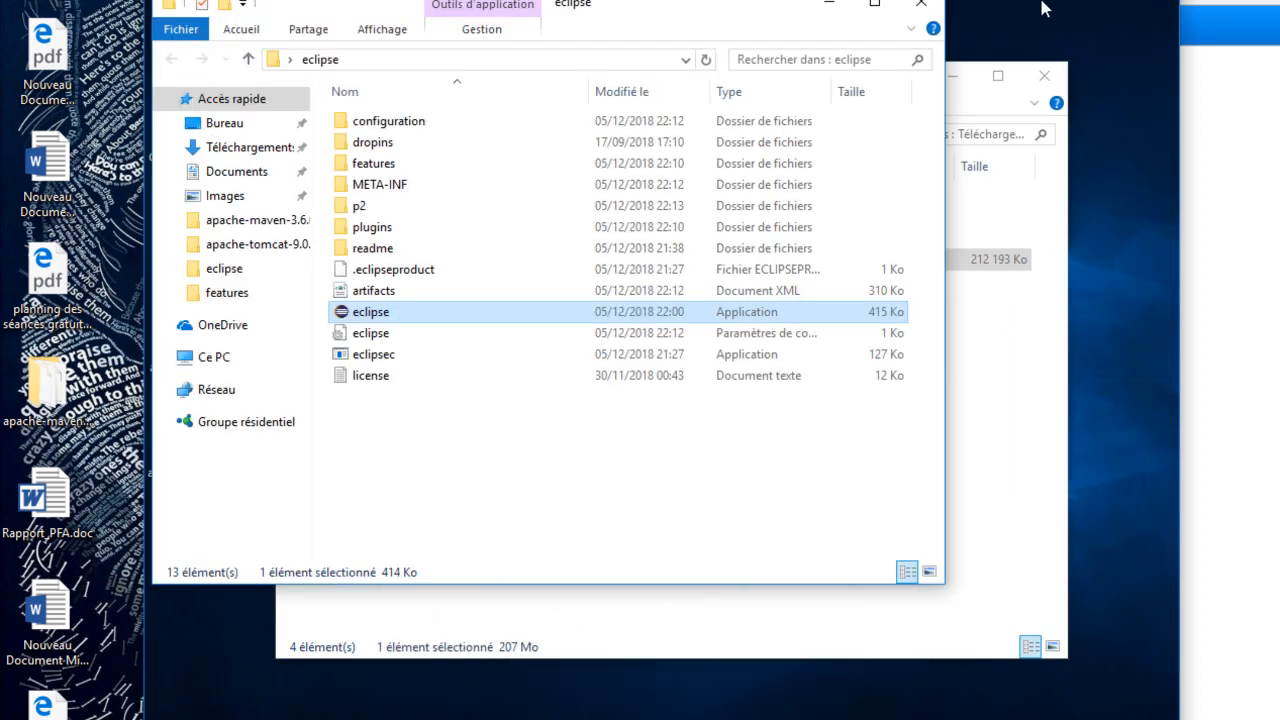
click(820, 6)
click(934, 77)
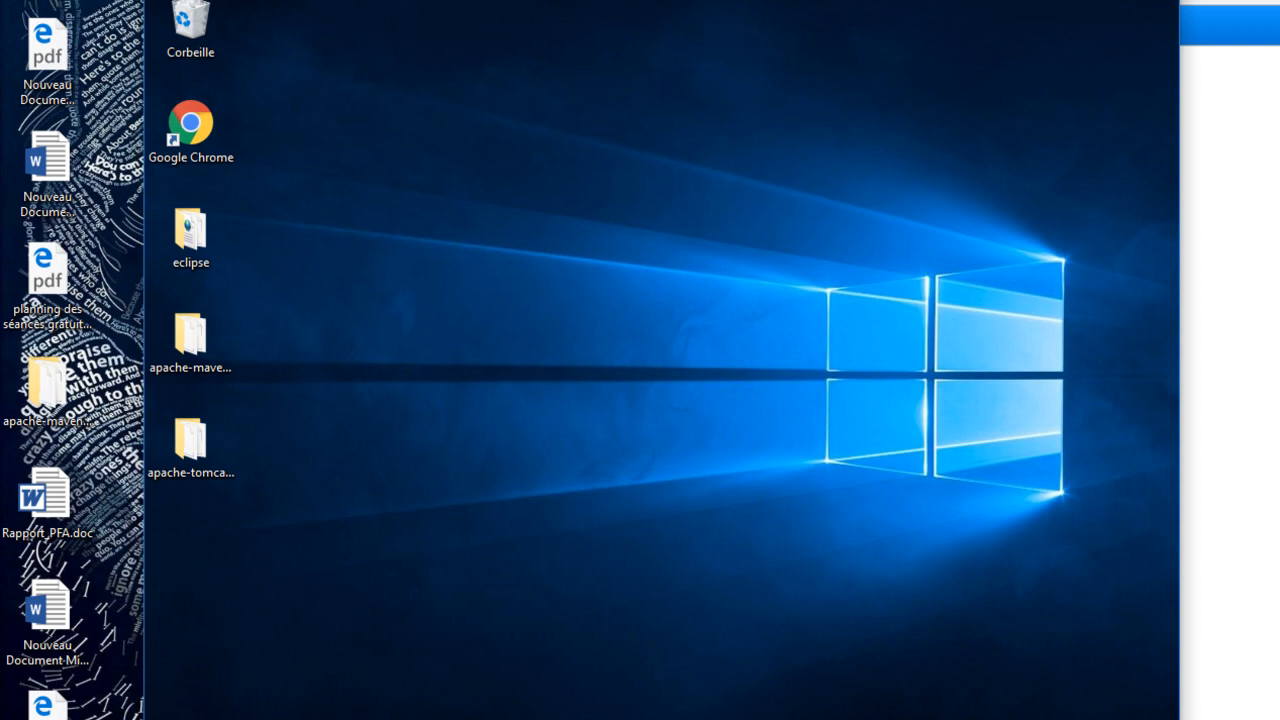
click(330, 719)
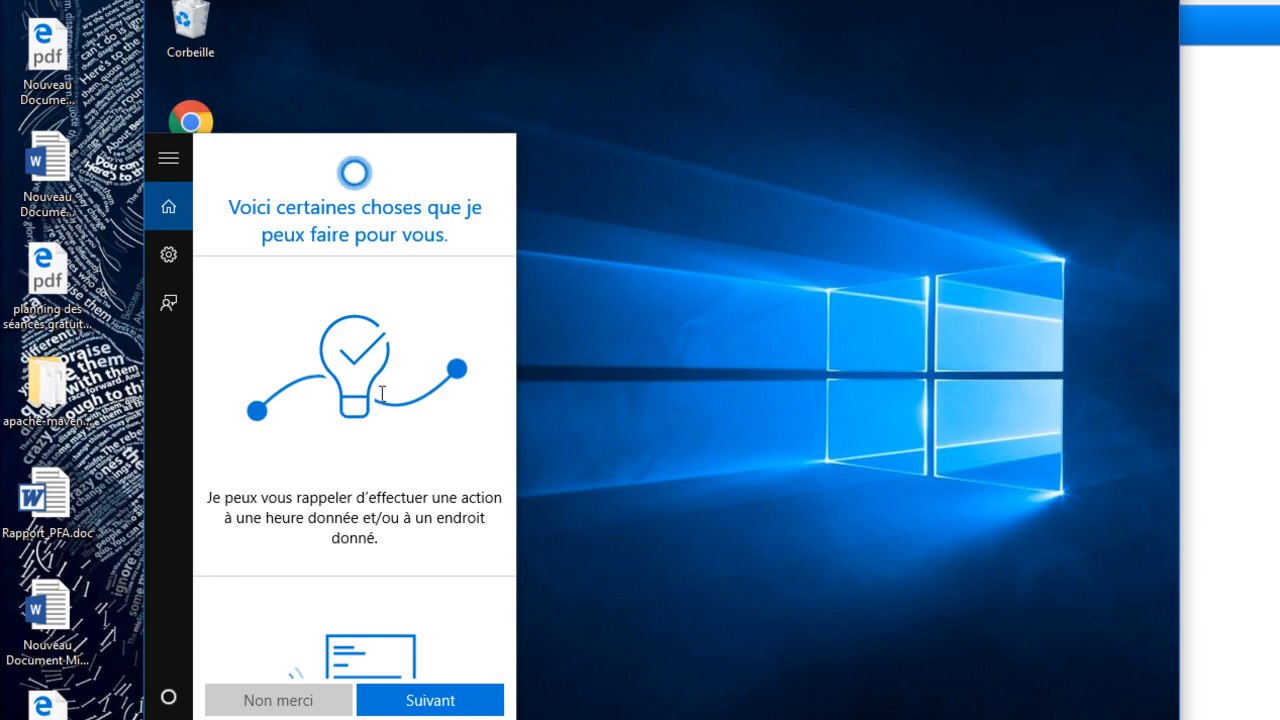
text(cmd)
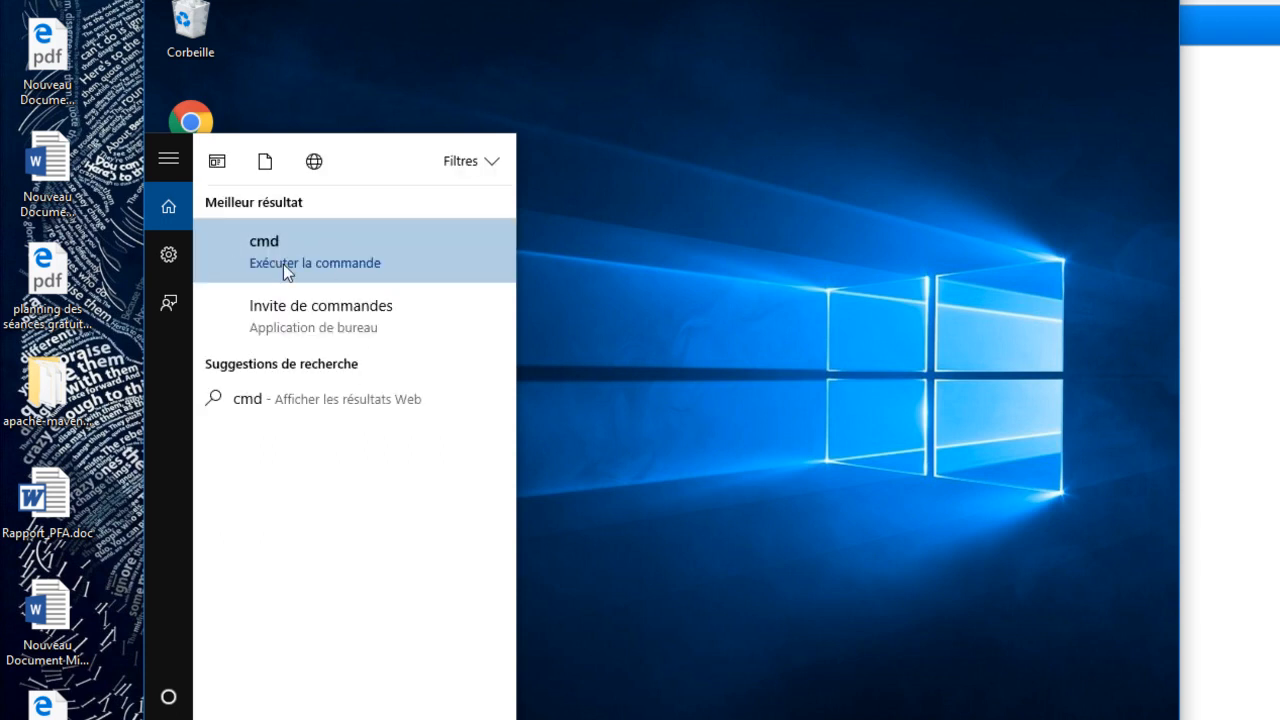
click(315, 322)
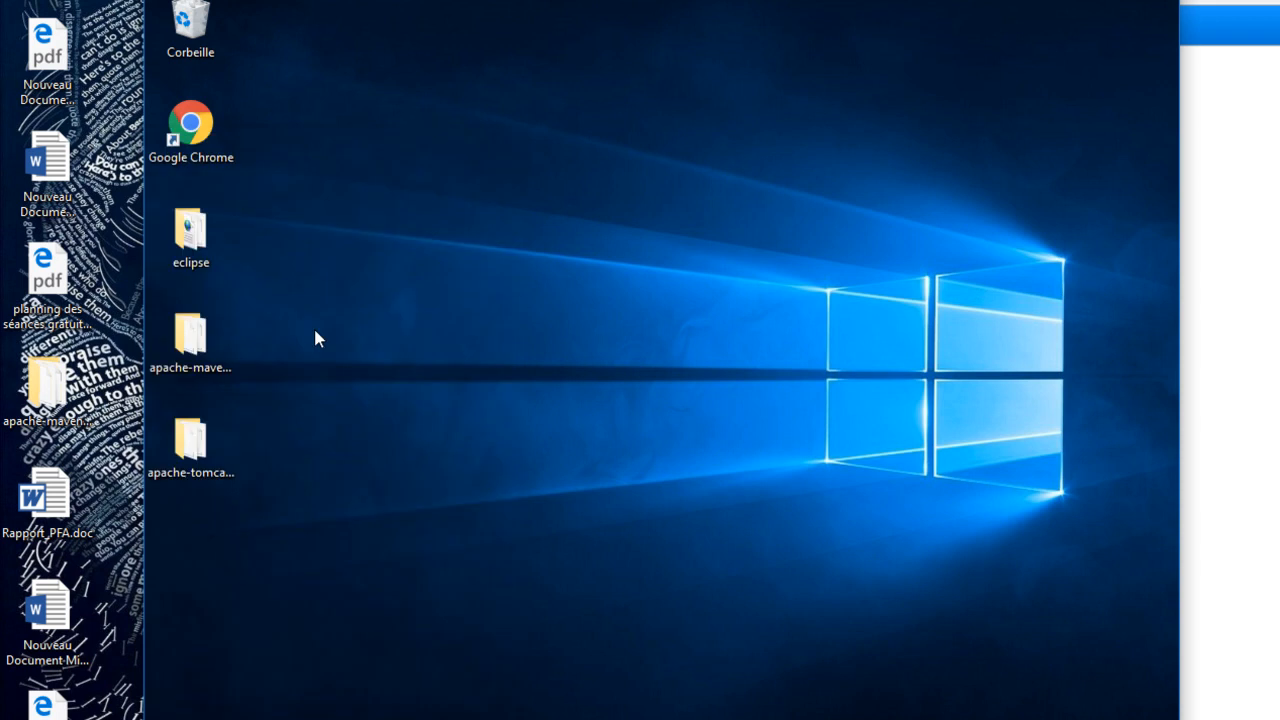
text(mvn)
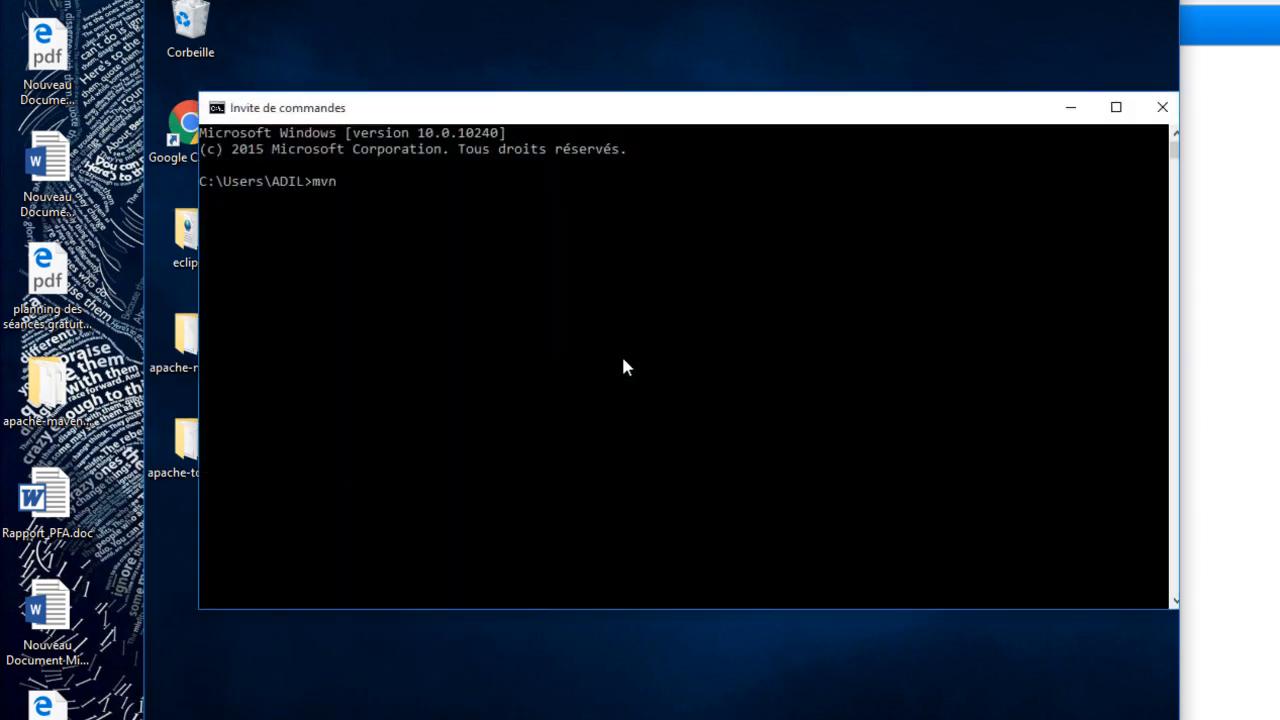
key(Return)
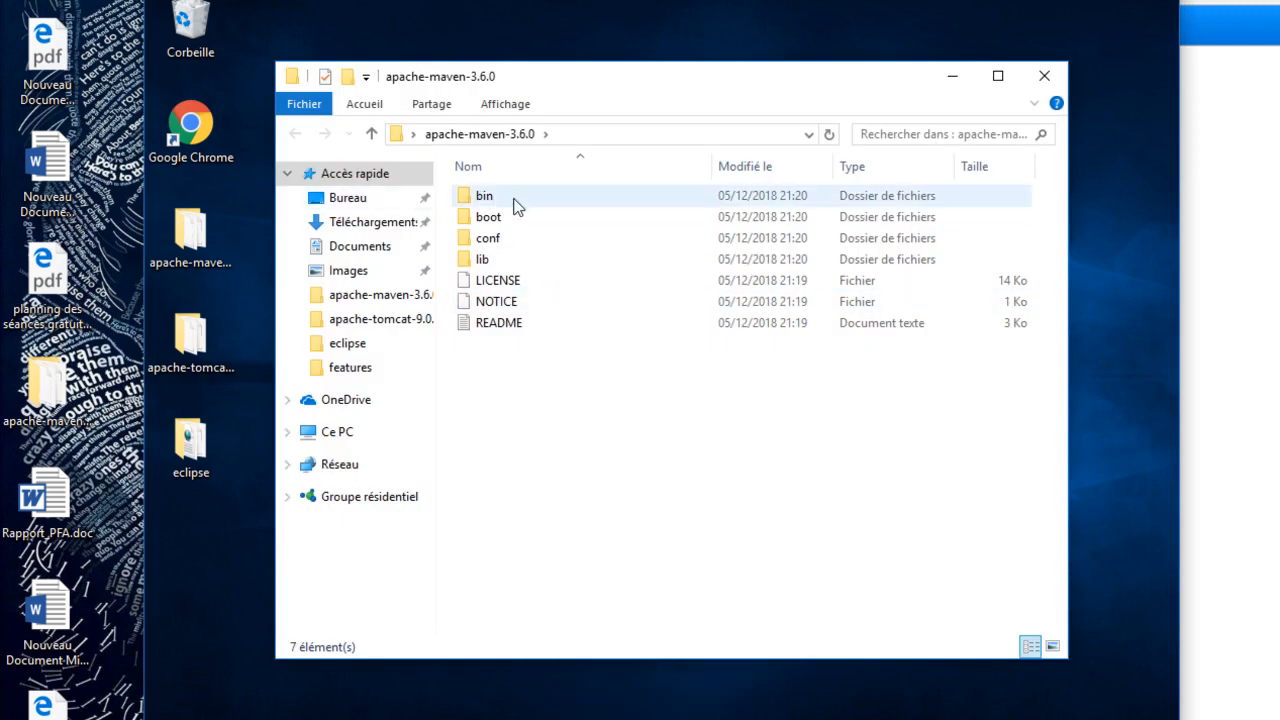
- Copy the path of the bin folder in apache-maven-3.6.0 and open the Windows environment variables
double_click(500, 199)
click(619, 137)
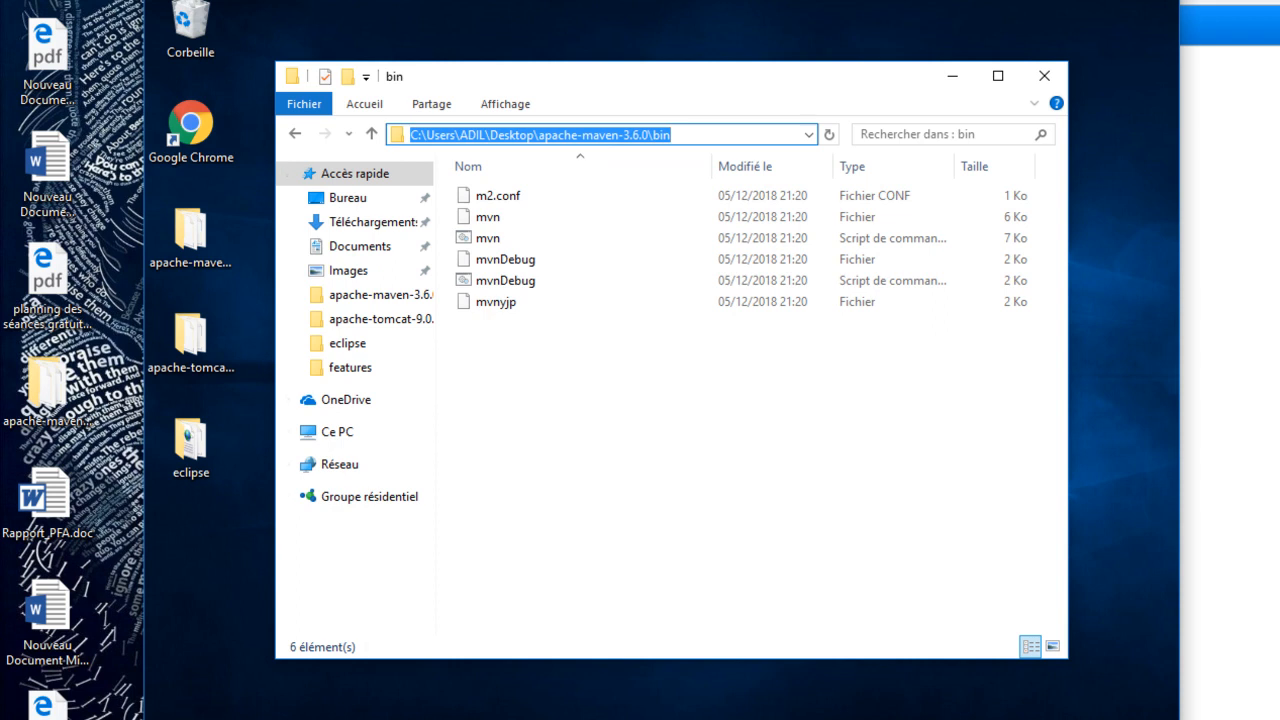
click(318, 719)
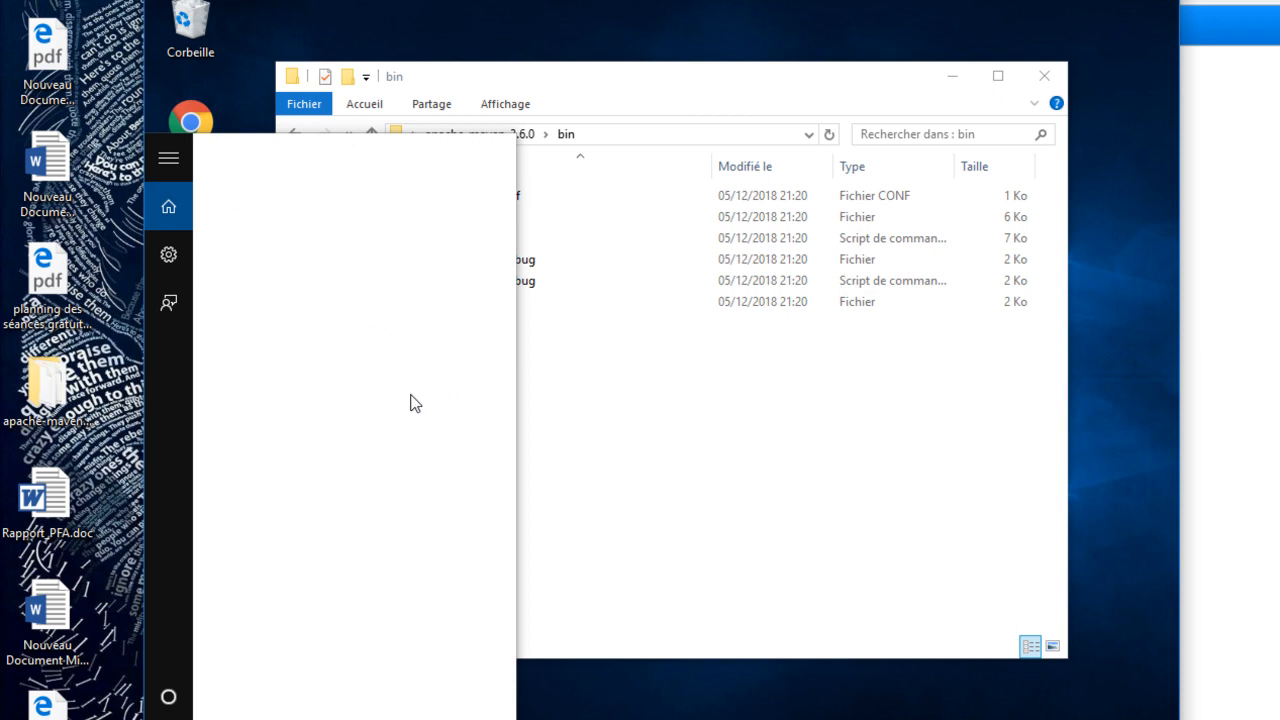
text(variable)
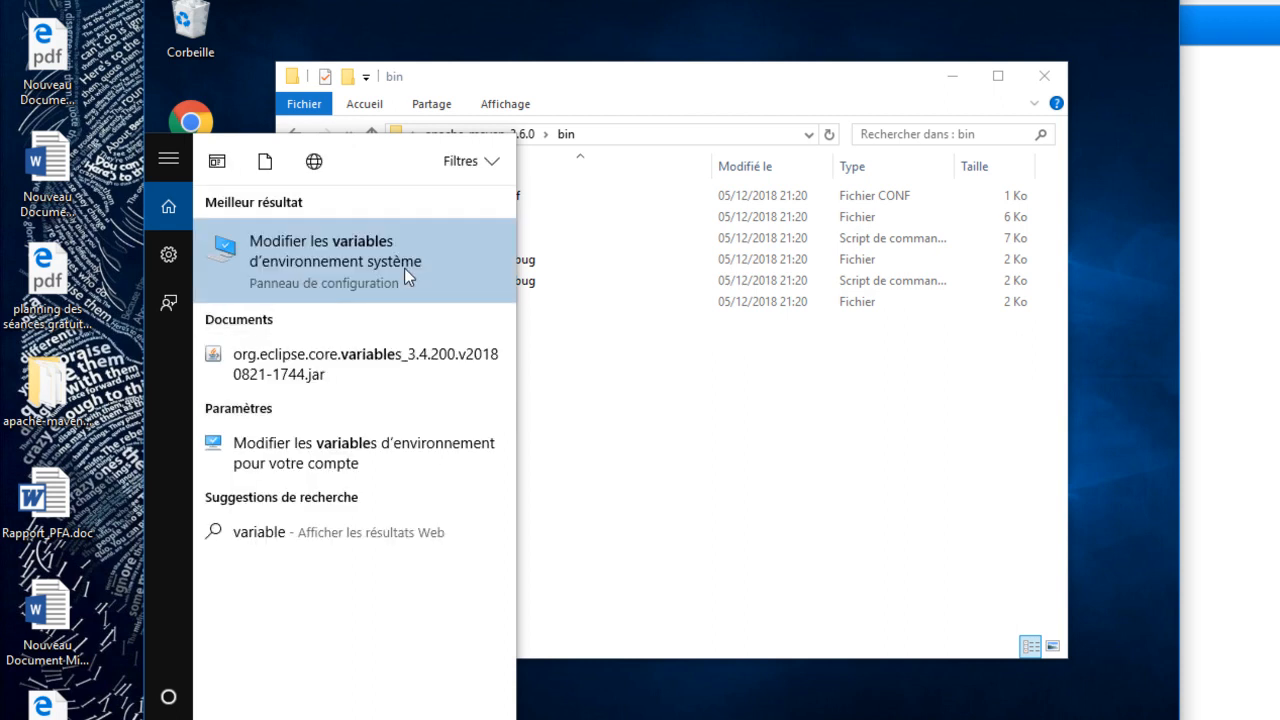
click(404, 268)
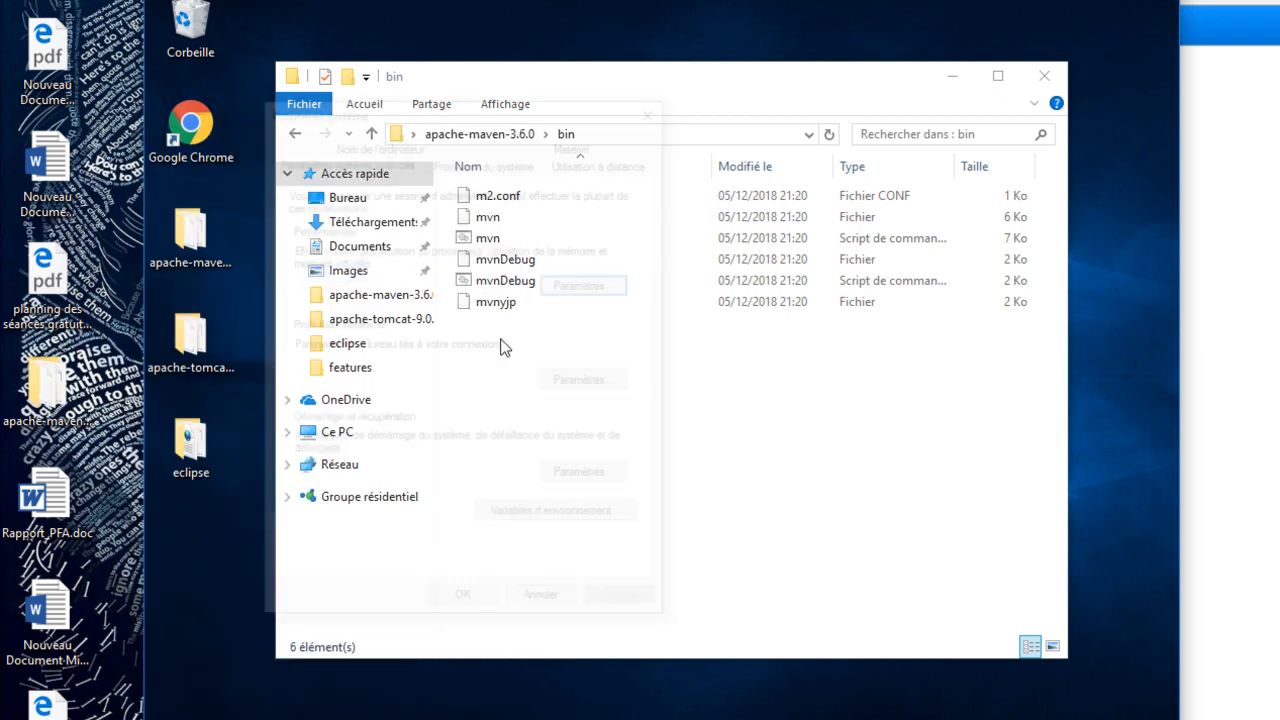
click(590, 520)
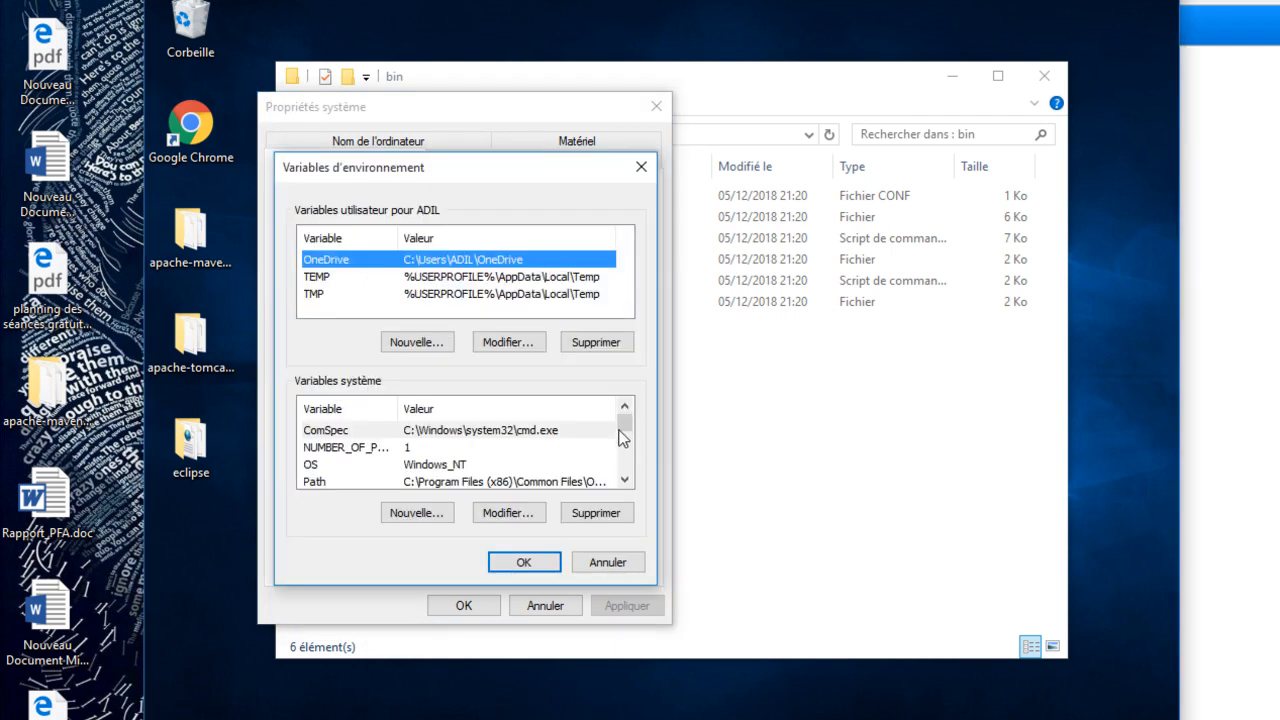
- Append a semicolon and the copied apache-maven-3.6.0\bin path to the system Path variable, and save the system properties
mouse_move(628, 433)
mouse_down()
mouse_move(627, 466)
mouse_move(627, 430)
mouse_up()
click(390, 430)
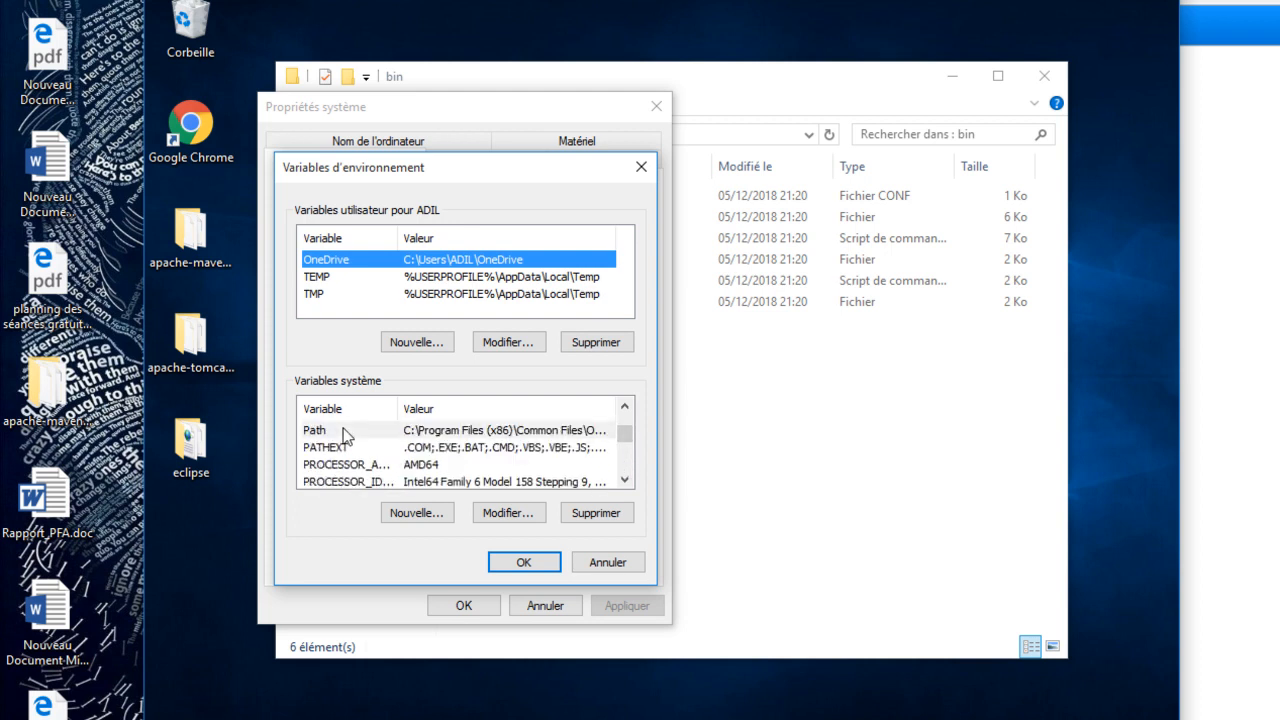
click(499, 514)
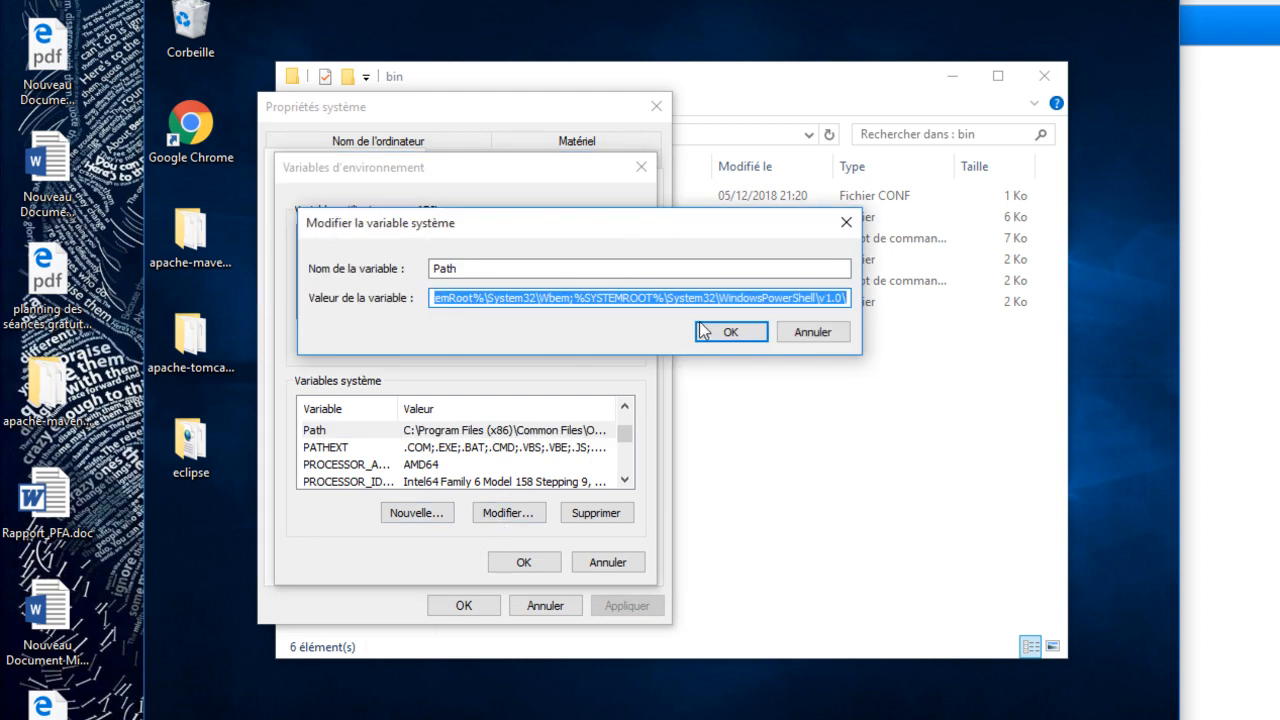
click(843, 297)
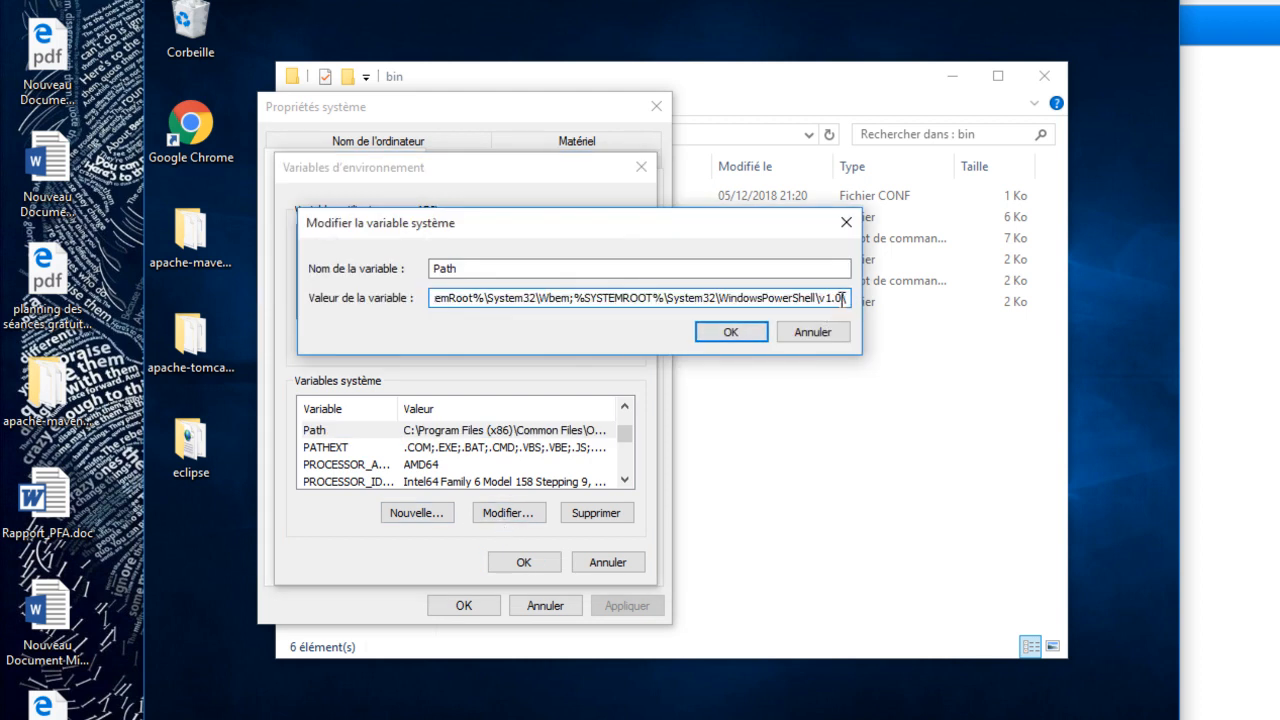
text(;)
key(ctrl+v)
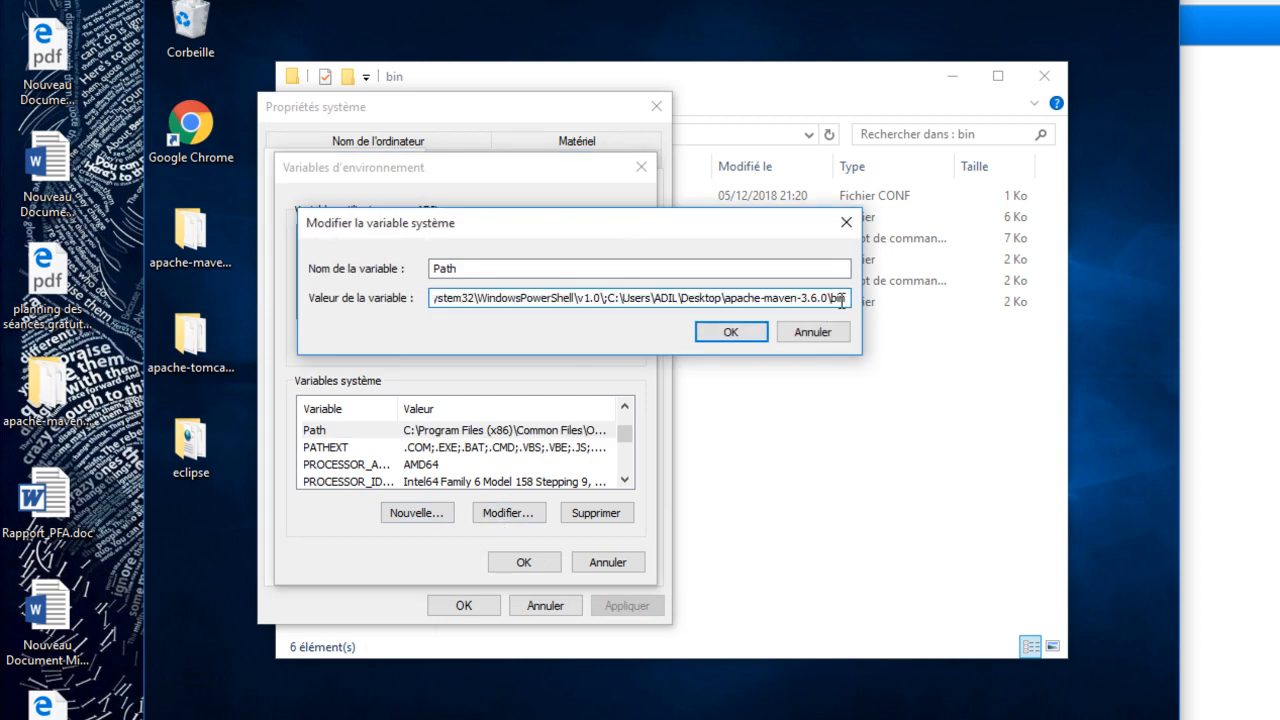
click(731, 331)
click(513, 562)
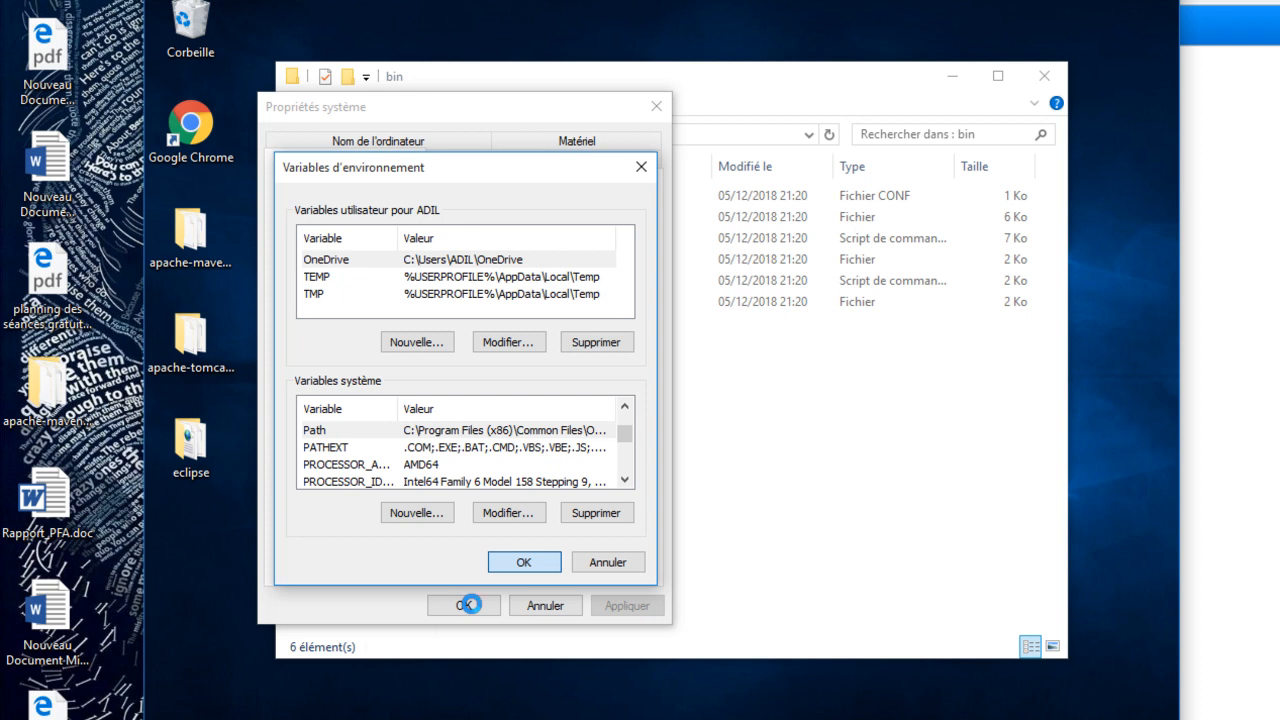
key(Return)
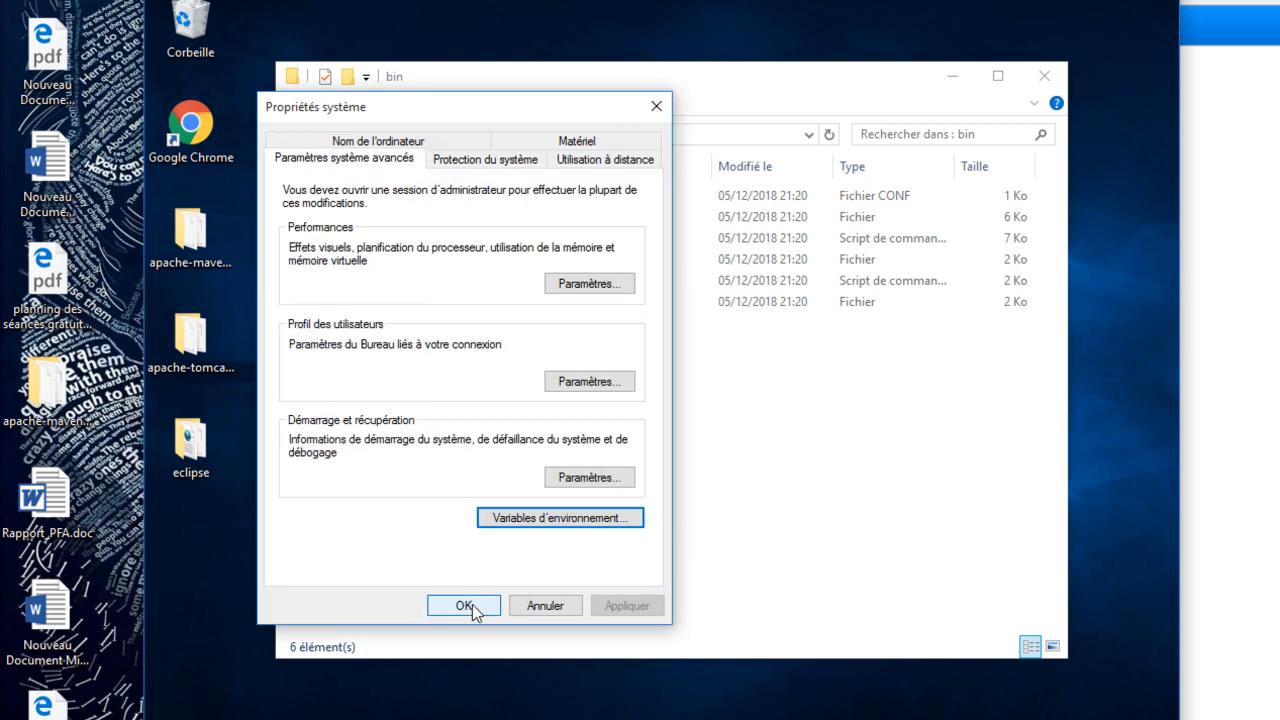
click(472, 604)
- Close the existing Command Prompt window and open a new one by searching Windows for cmd
click(800, 718)
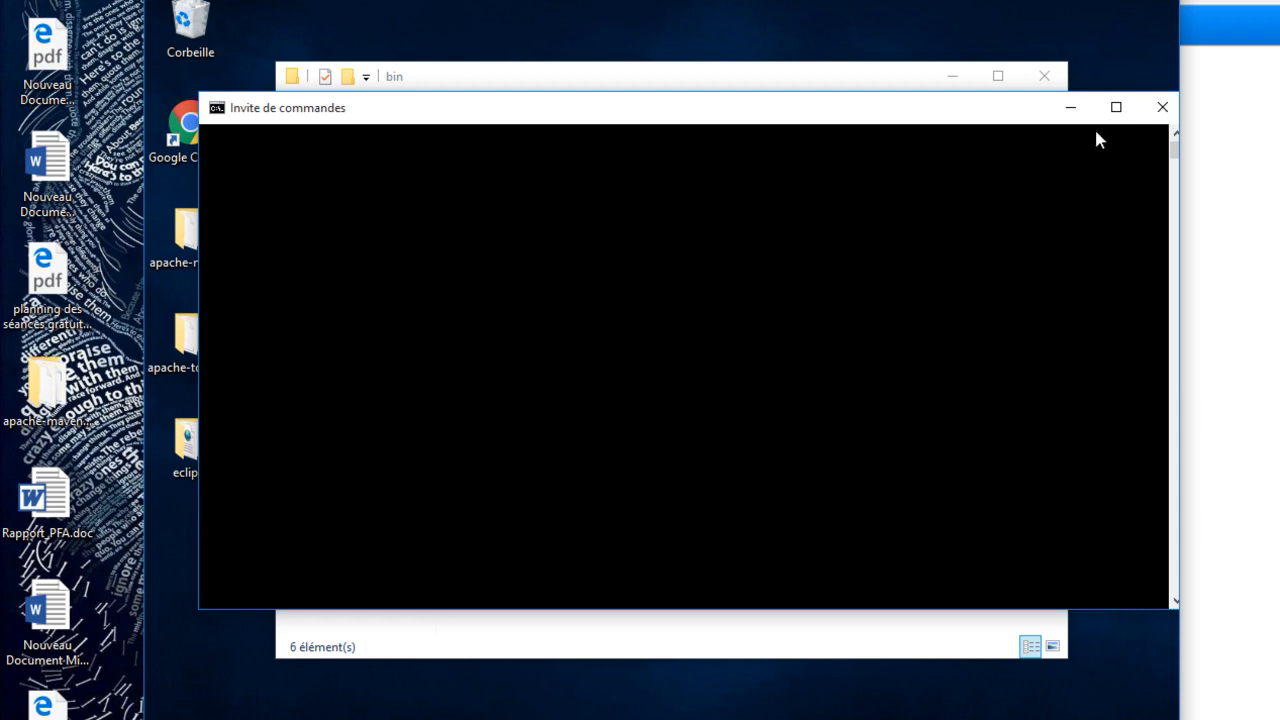
mouse_move(789, 719)
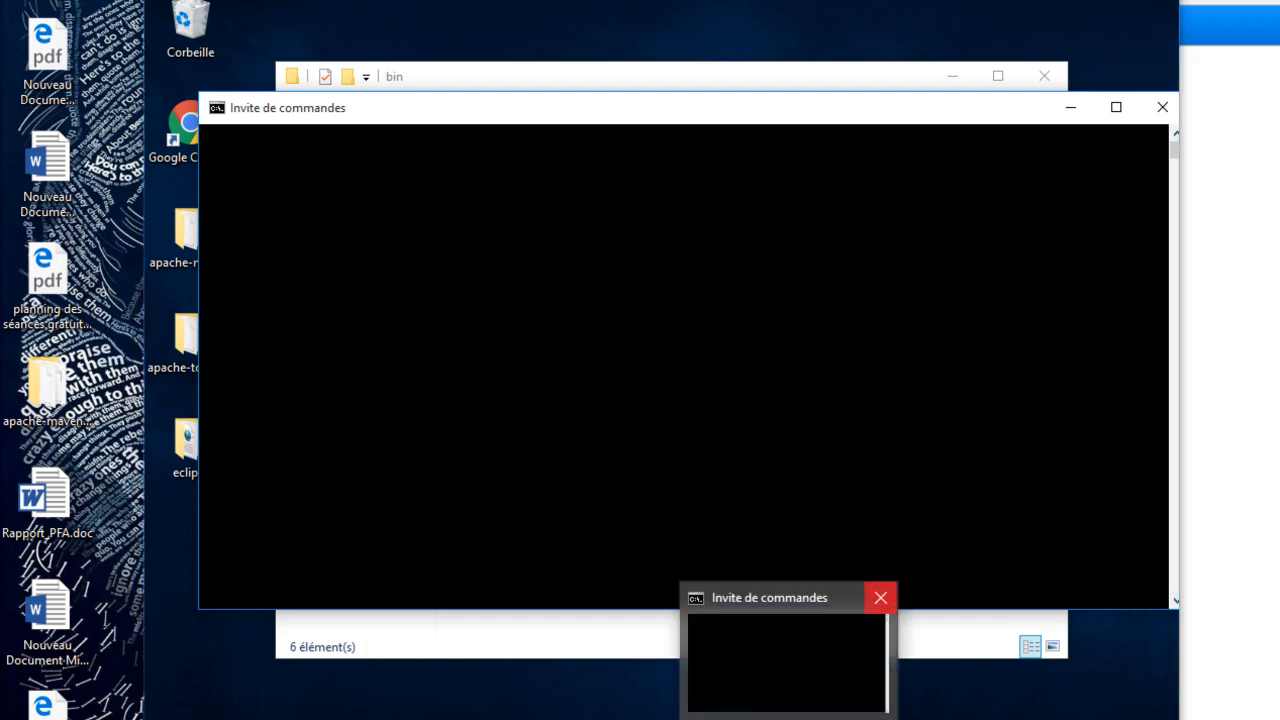
click(880, 597)
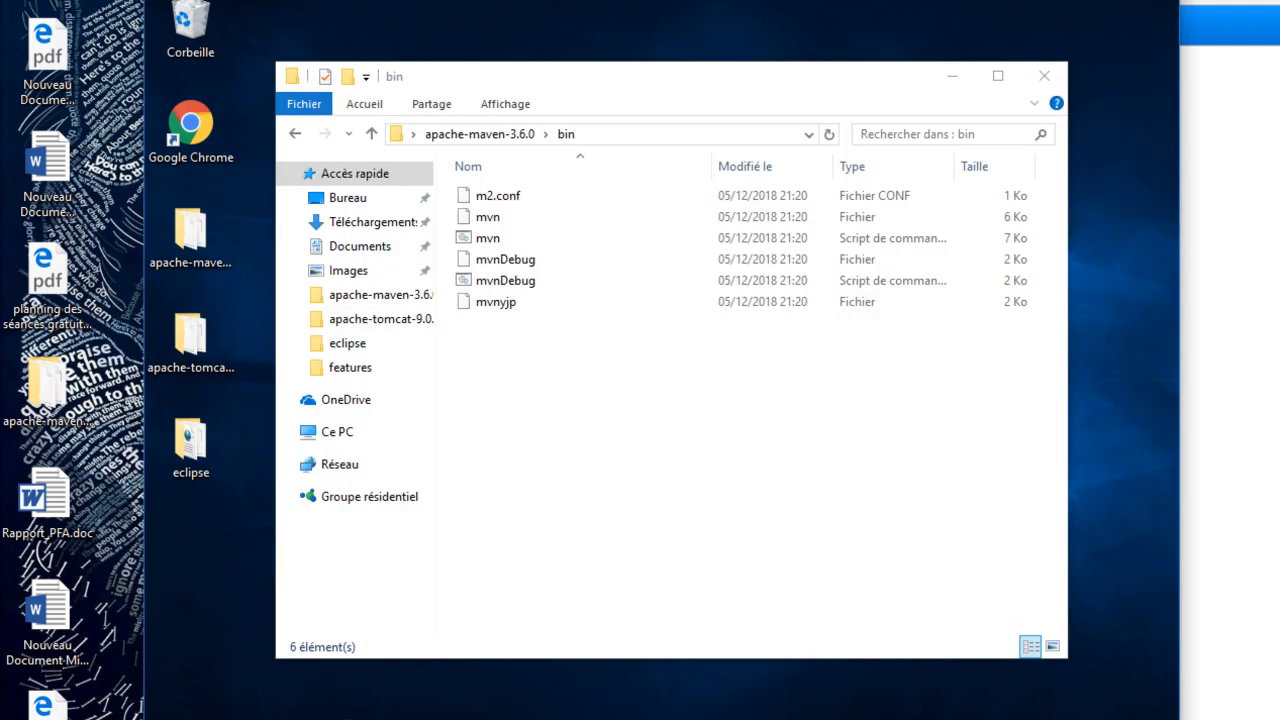
key(super+s)
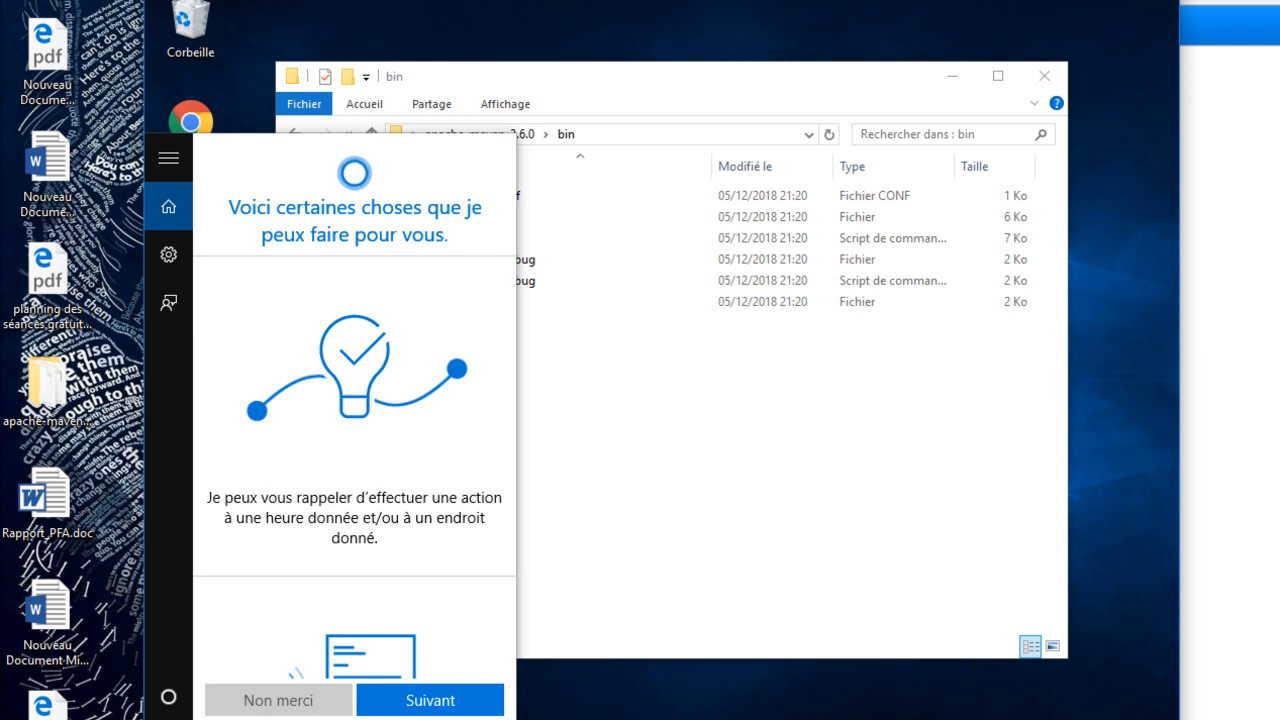
text(c)
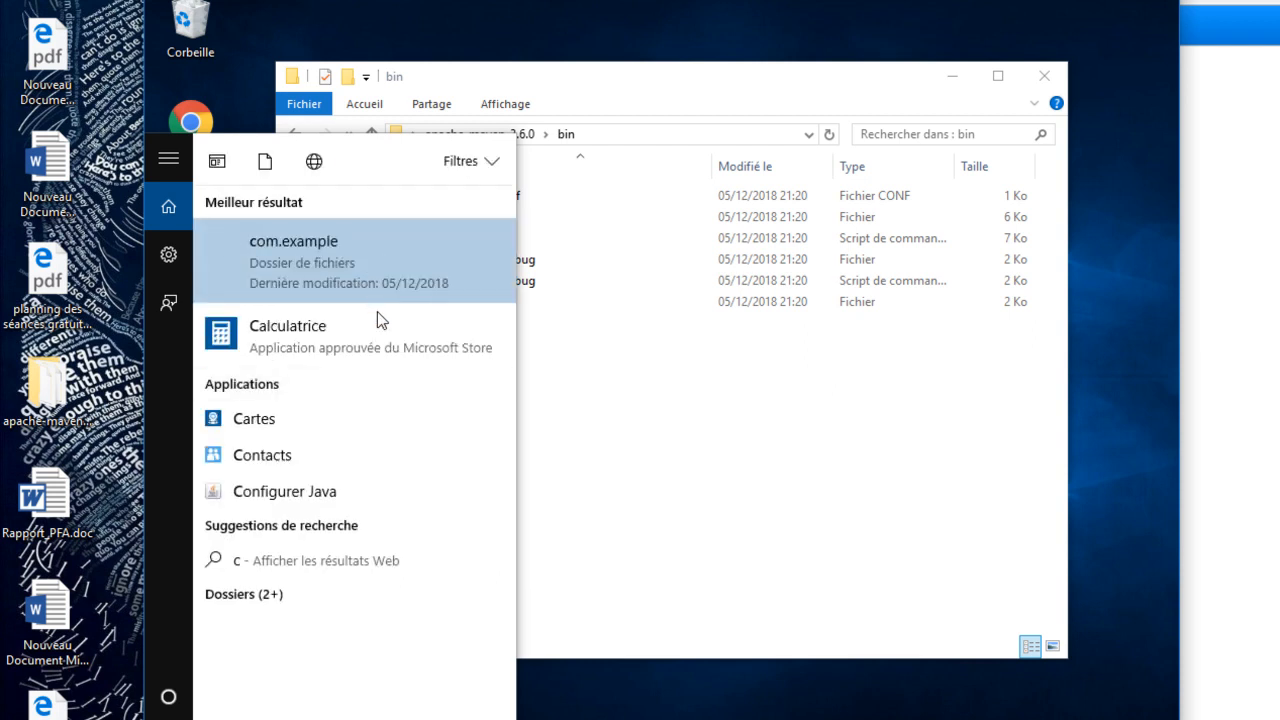
text(md)
click(379, 259)
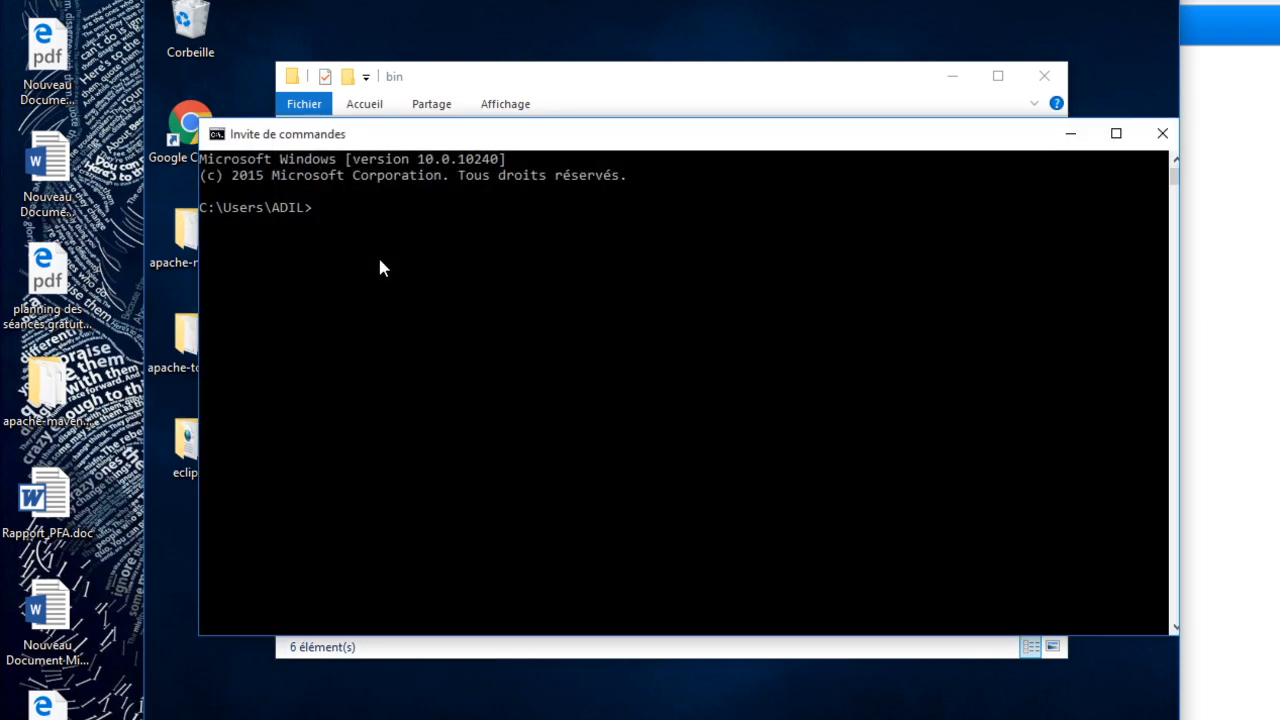
- Run mvn in the new Command Prompt to check whether Maven is available
text(mvn)
key(Return)
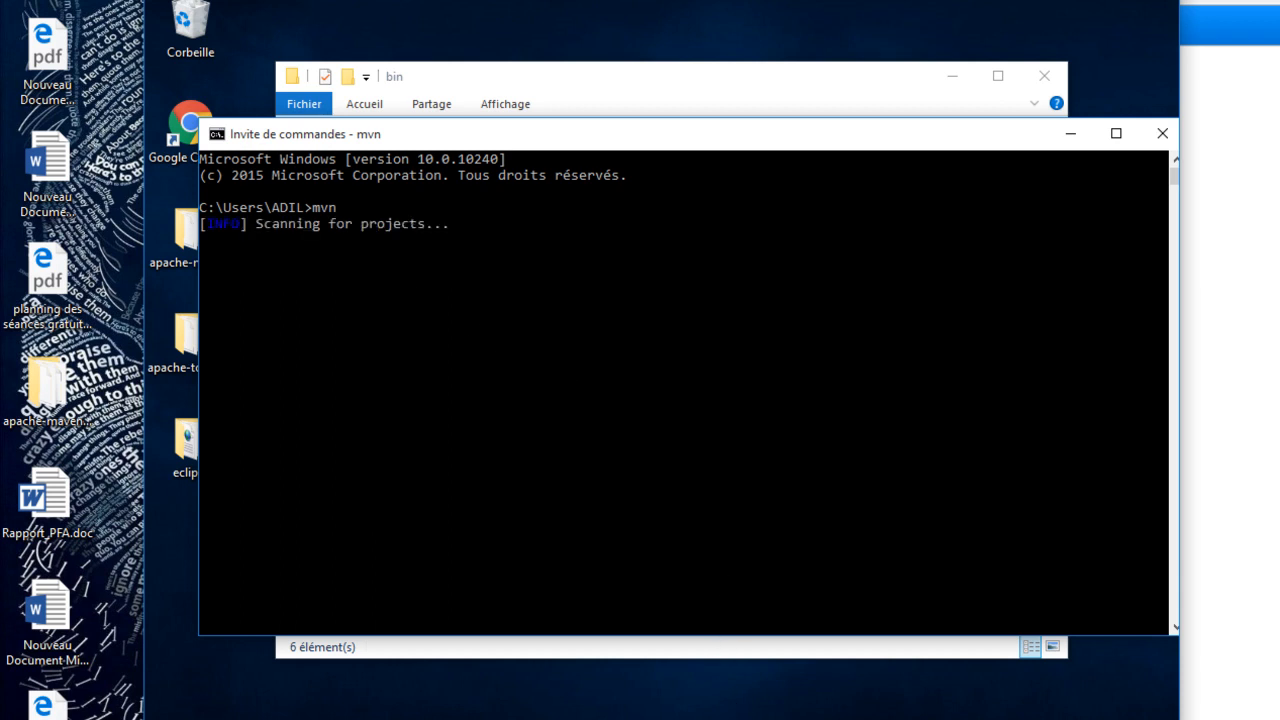
- Change the Command Prompt's working directory to the demo project folder inside eclipse-workspace
mouse_move(735, 712)
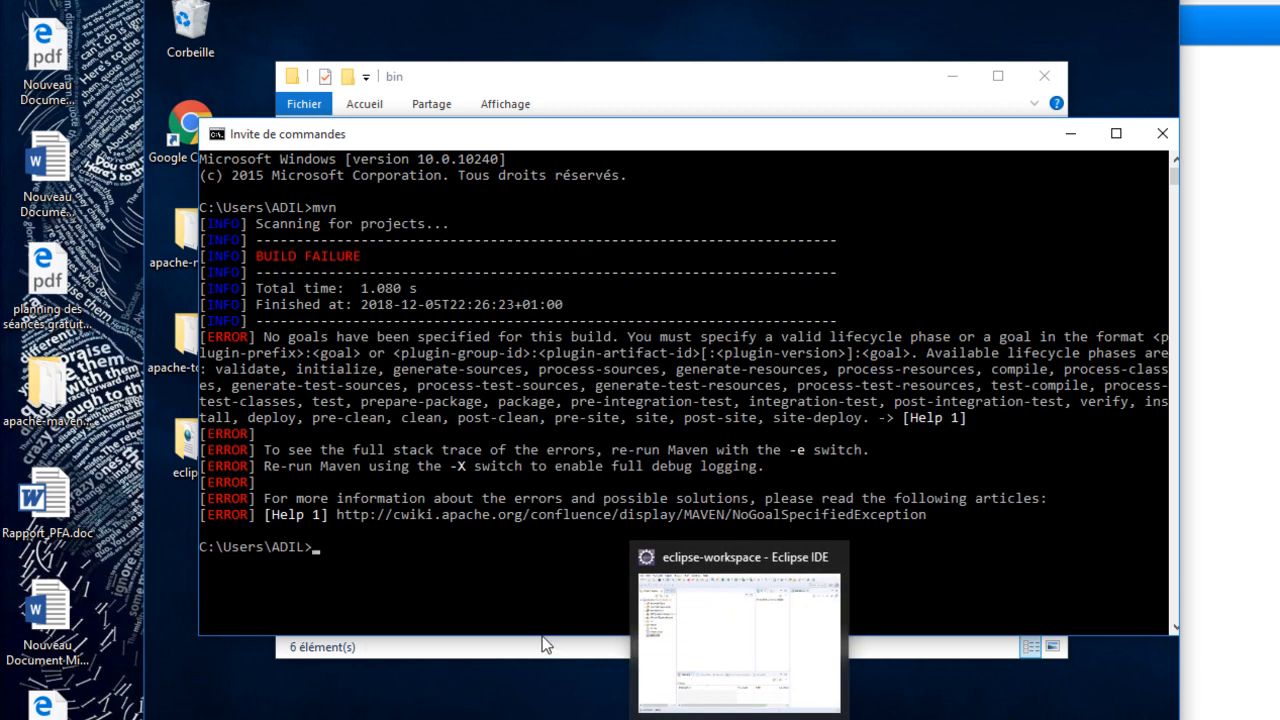
click(400, 548)
text(cd eclipse-workspace)
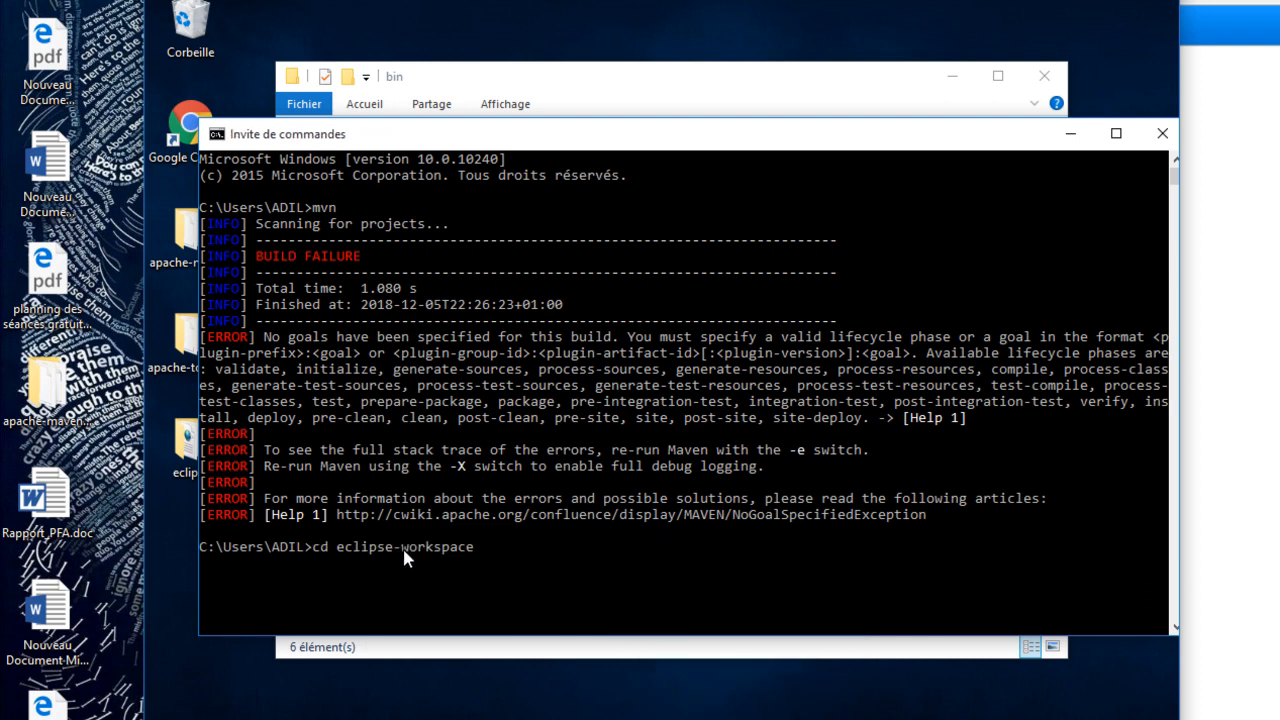
key(Return)
text(cd )
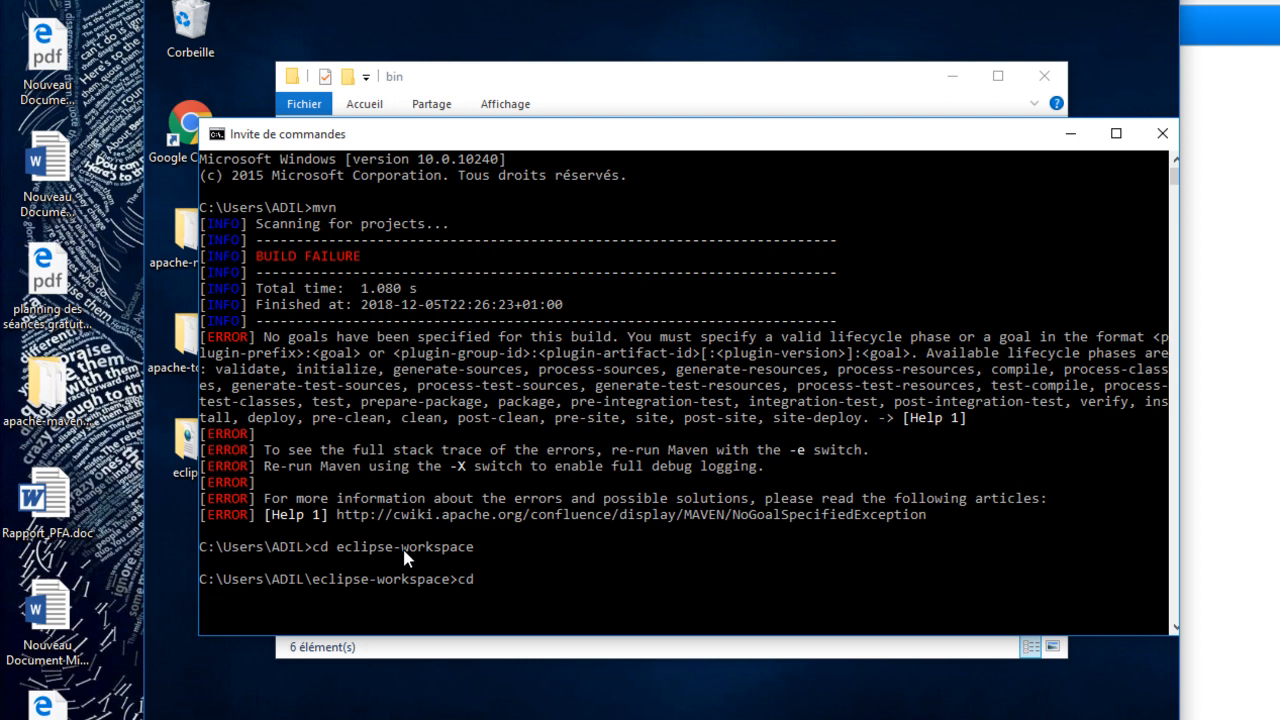
text(demo)
key(Return)
- Clean the demo project by running mvn clean in its folder
text(m)
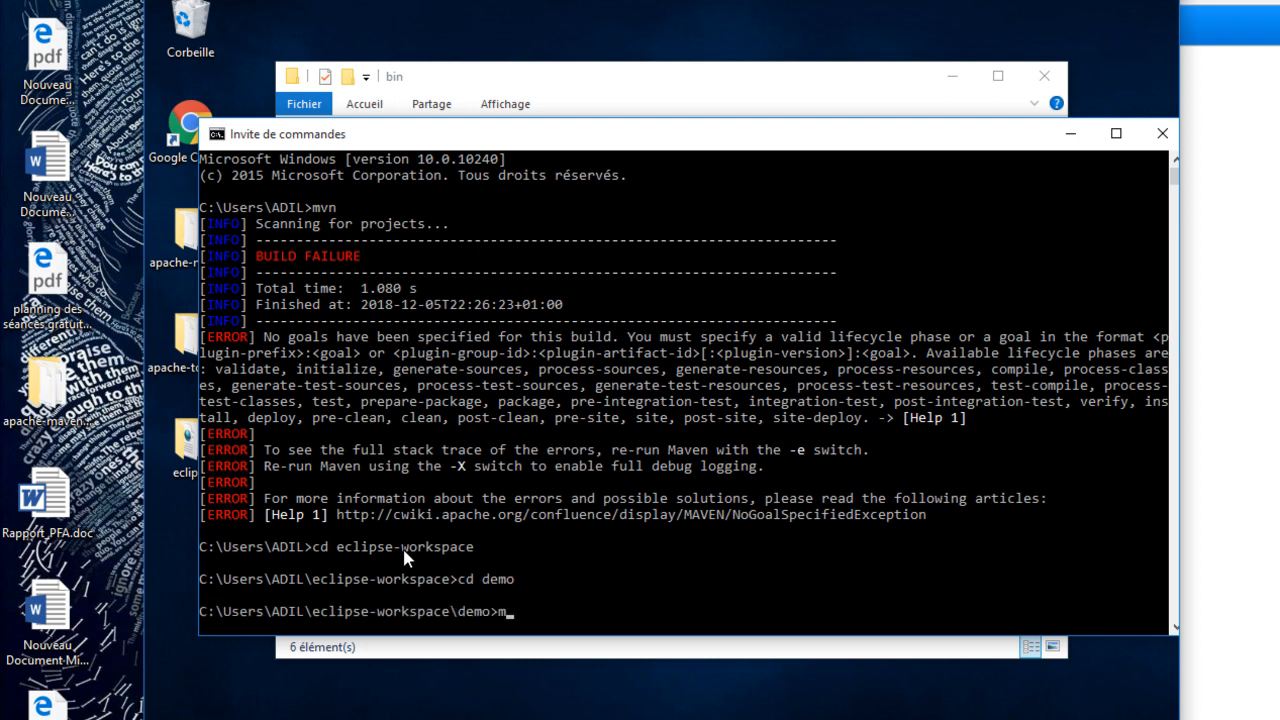
text(vn clean)
key(Return)
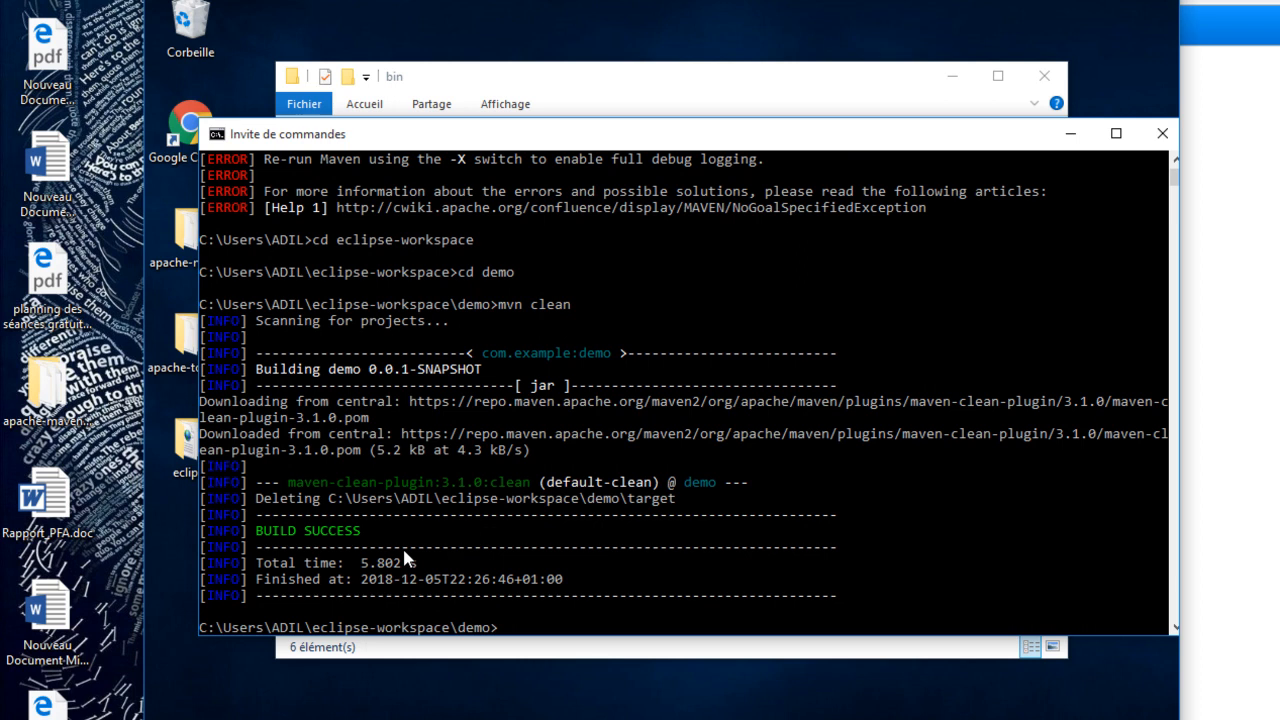
- Try to build the demo project by running mvn install in its folder
text(mvn install)
key(Return)
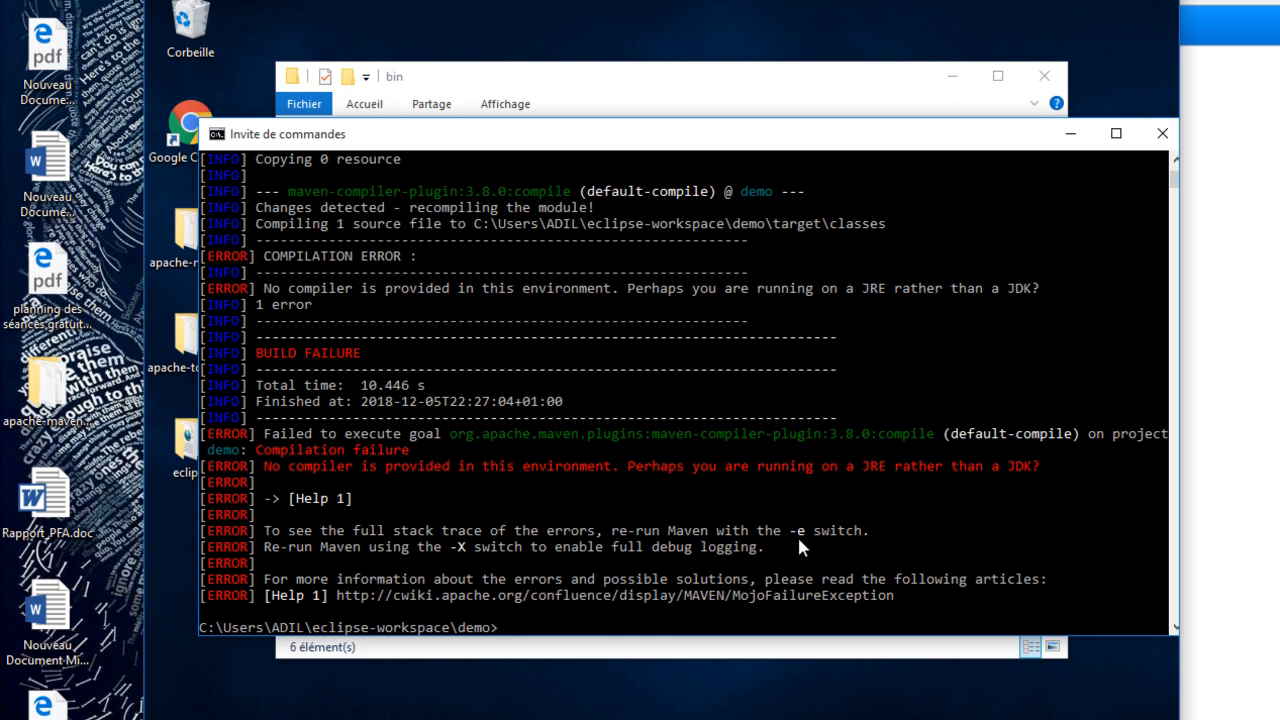
- Switch to Eclipse, widen the Project Explorer, and open the build path configuration of the demo project
click(748, 718)
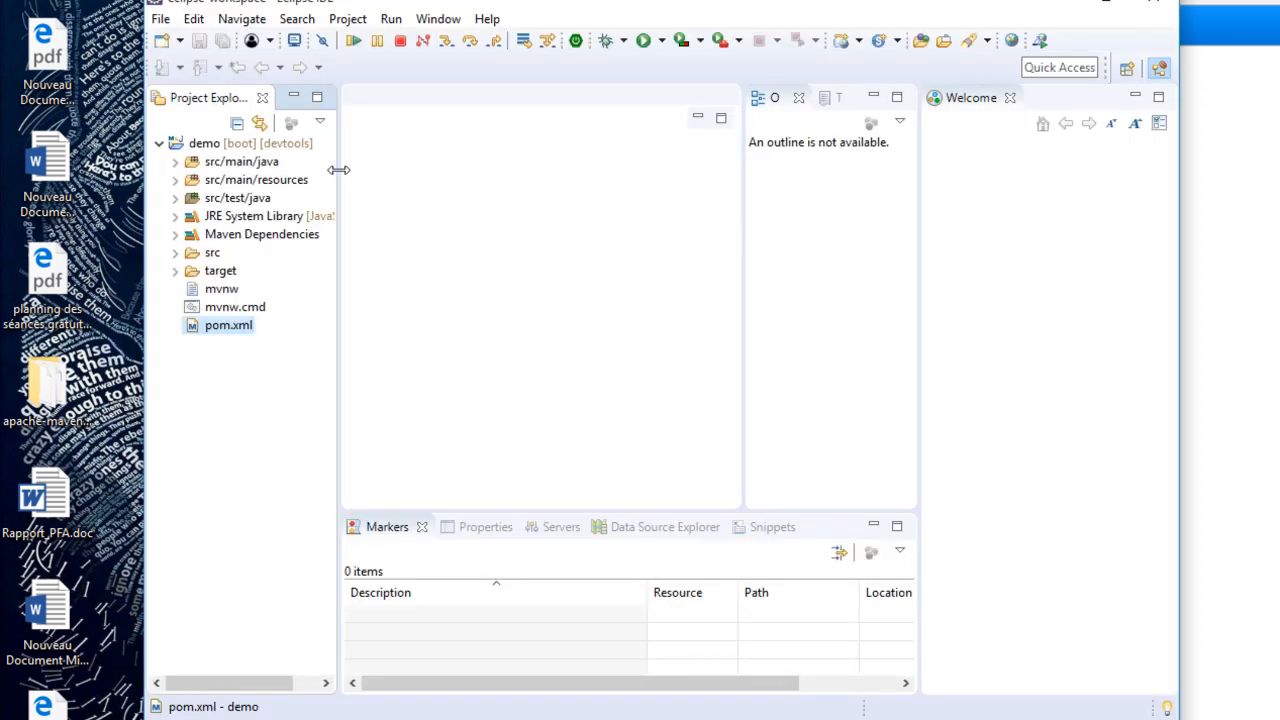
drag(341, 172, 494, 178)
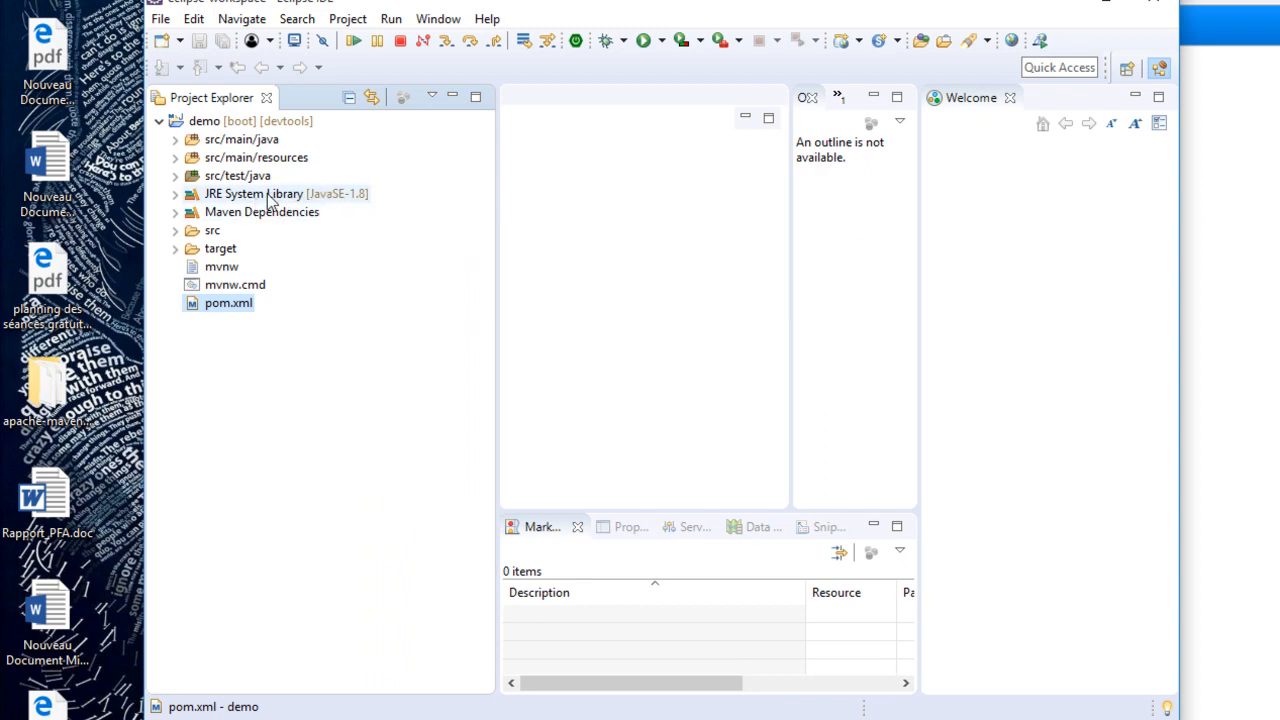
click(232, 125)
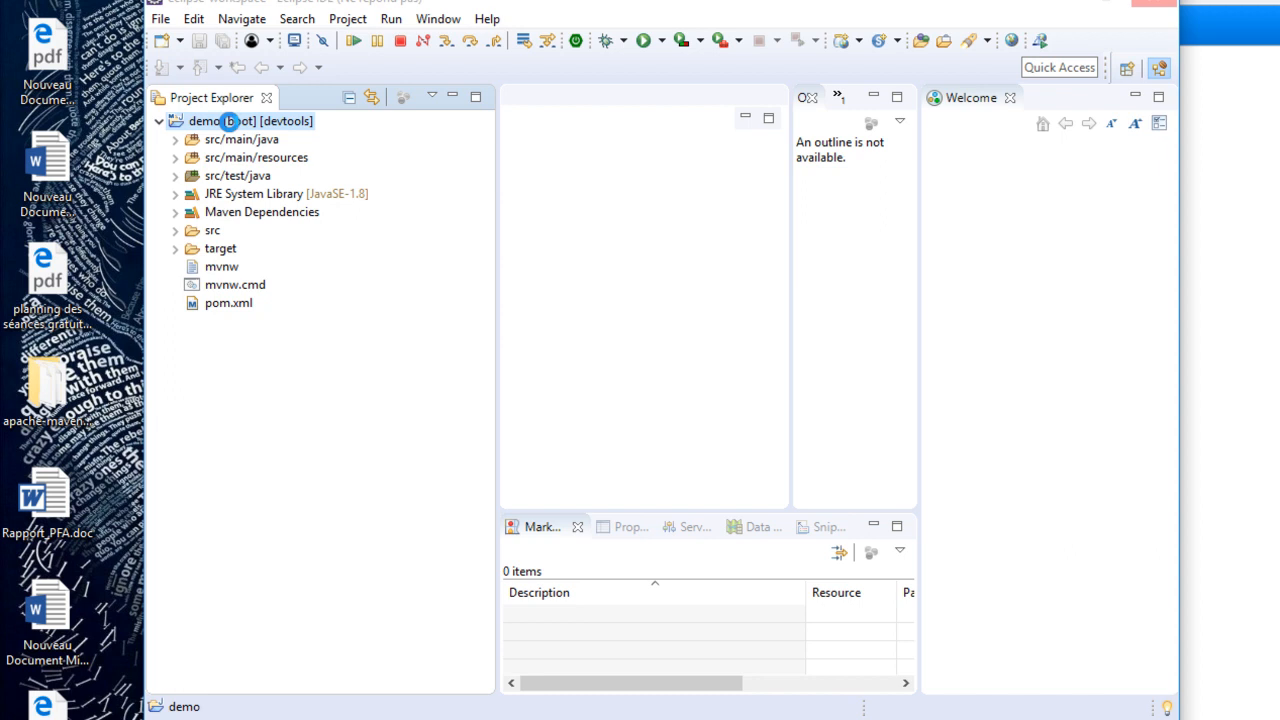
right_click(229, 121)
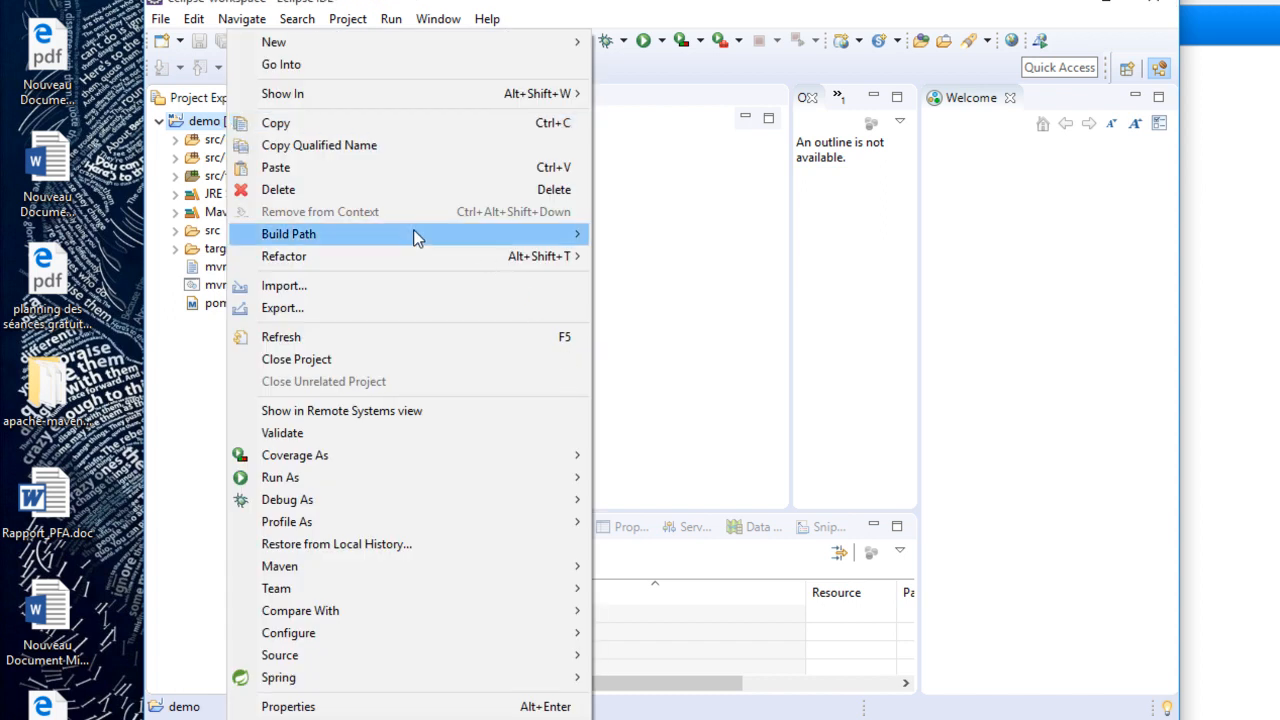
mouse_move(418, 236)
click(668, 240)
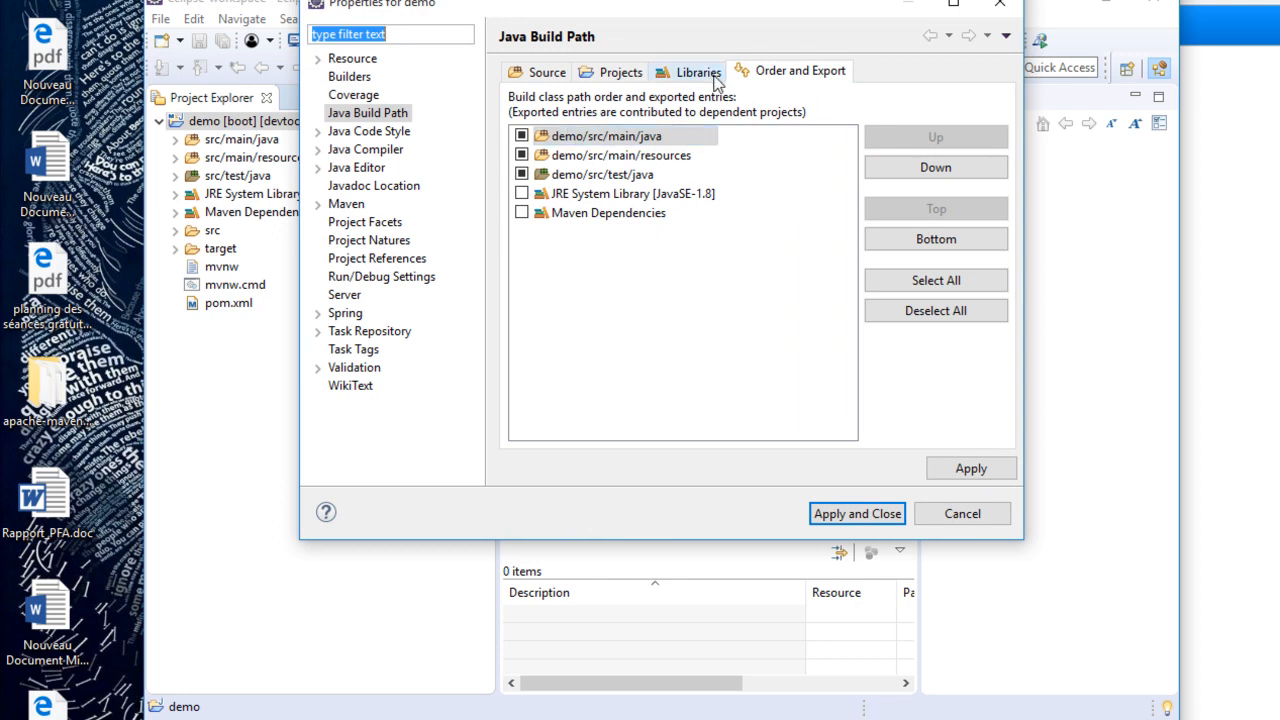
- Remove the JRE System Library [JavaSE-1.8] from the demo project's build path libraries
click(700, 73)
click(648, 119)
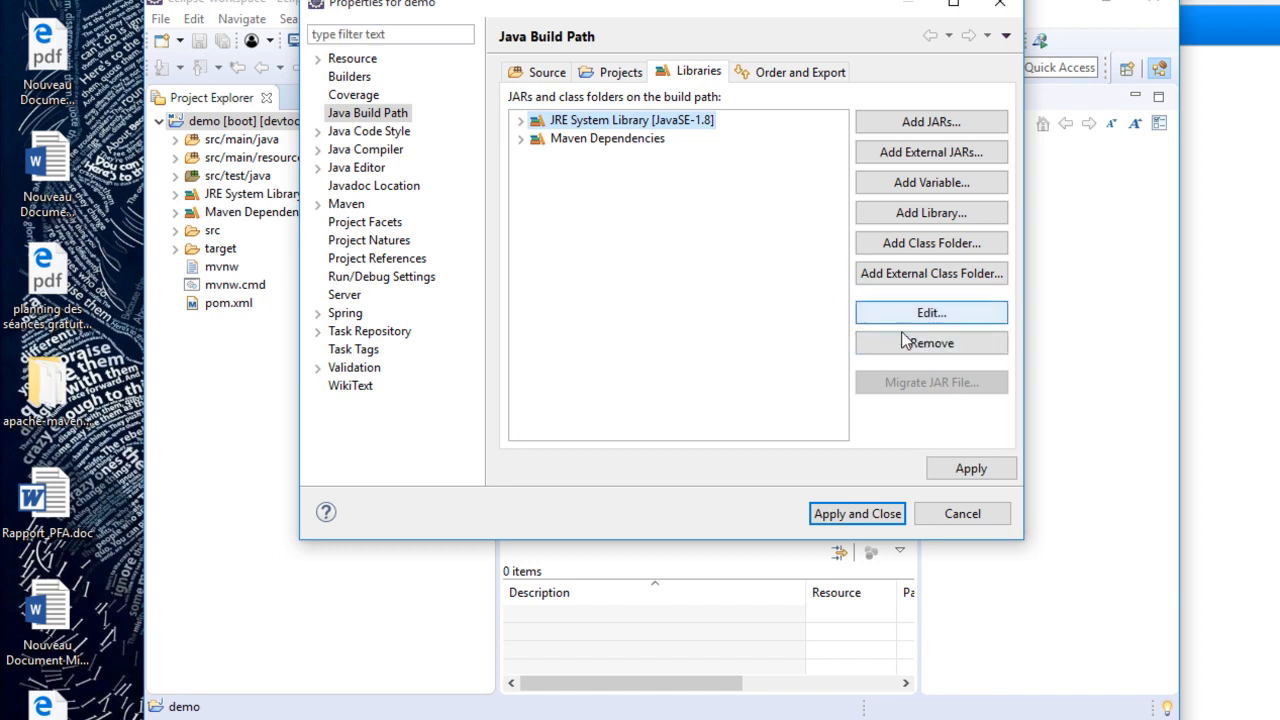
click(906, 340)
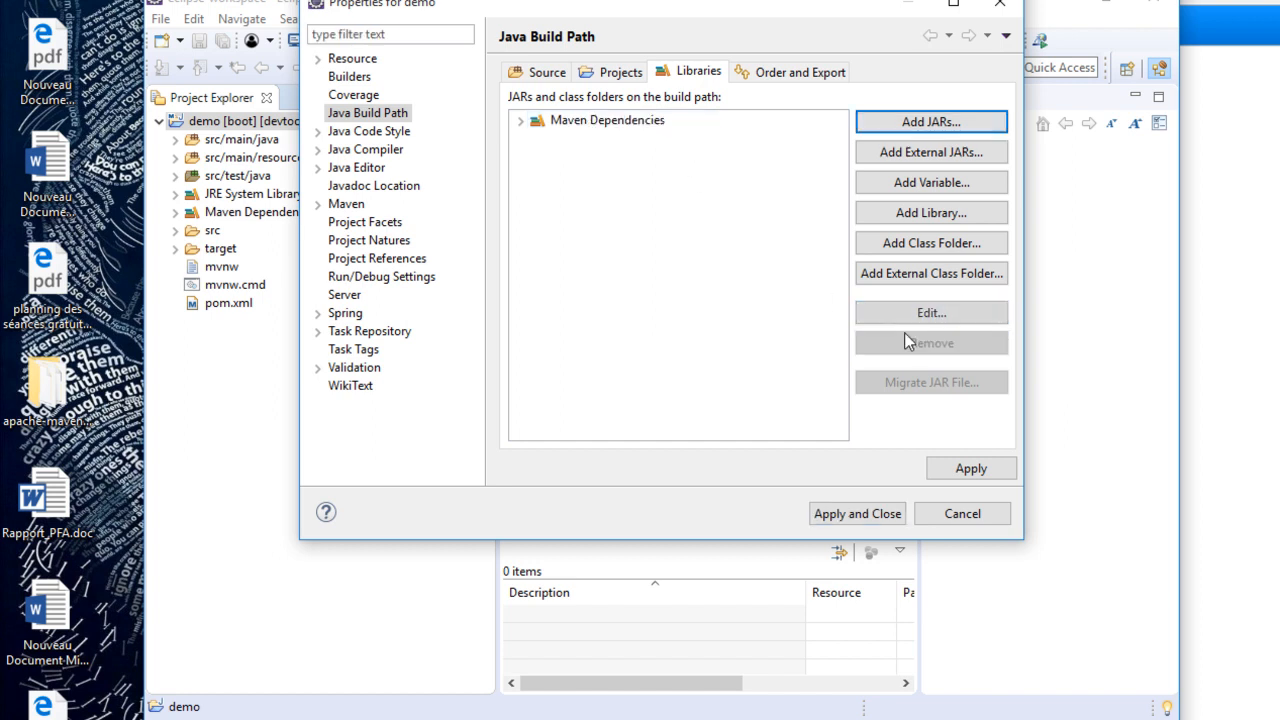
- Begin adding a JRE System Library that uses an alternate JRE, and open the list of installed JREs
click(928, 218)
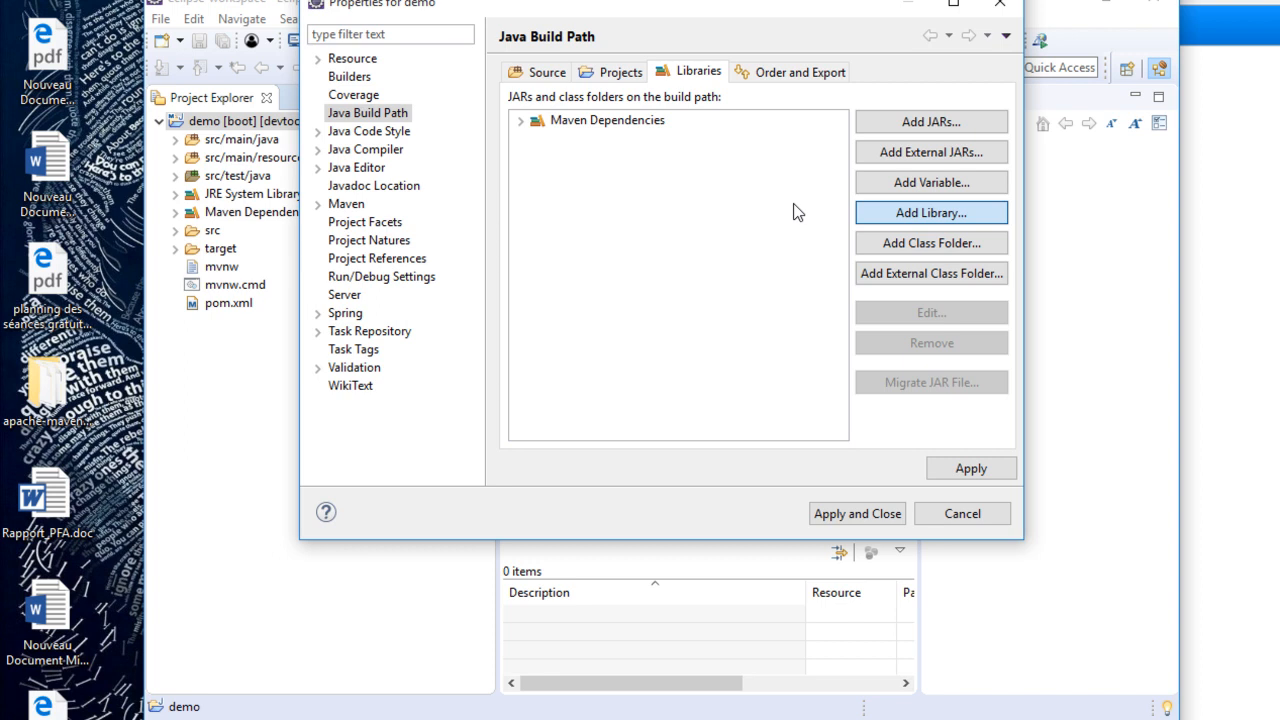
mouse_move(739, 718)
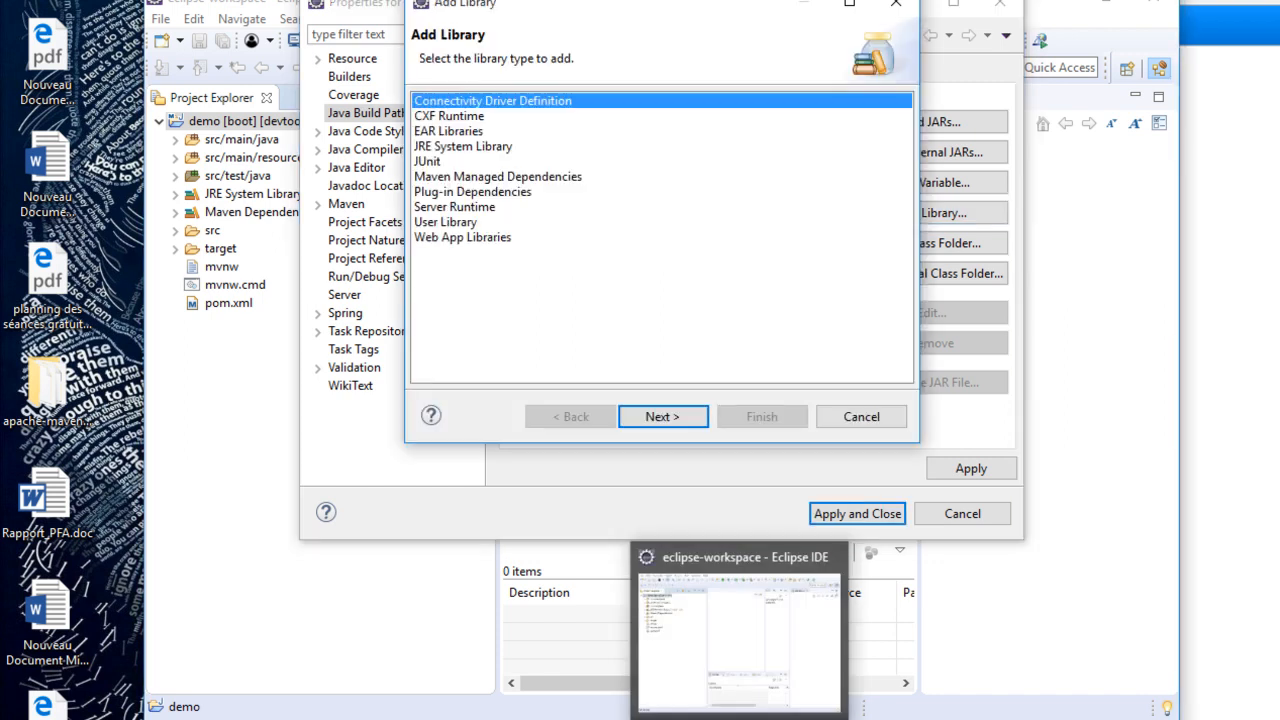
click(460, 148)
click(670, 417)
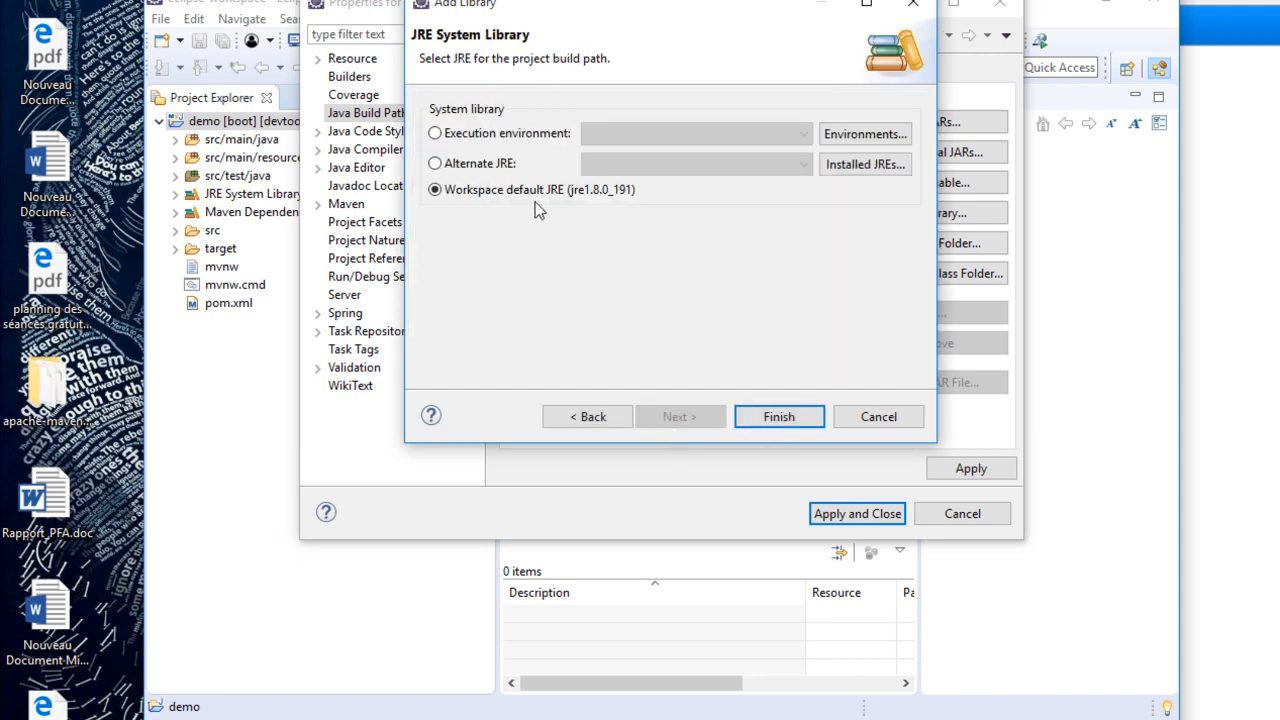
click(508, 136)
click(502, 166)
click(848, 167)
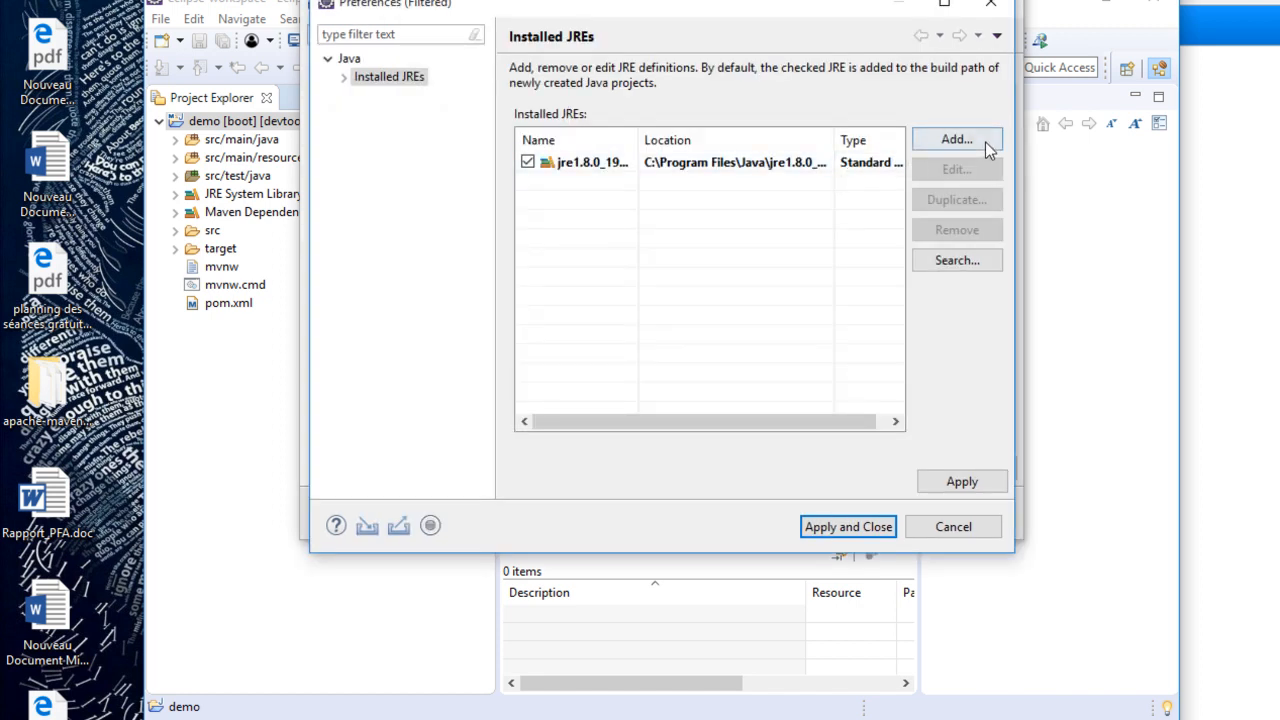
- Add a Standard VM to the installed JREs with C:\Program Files\Java\jdk1.8.0_191 as its home directory
click(955, 141)
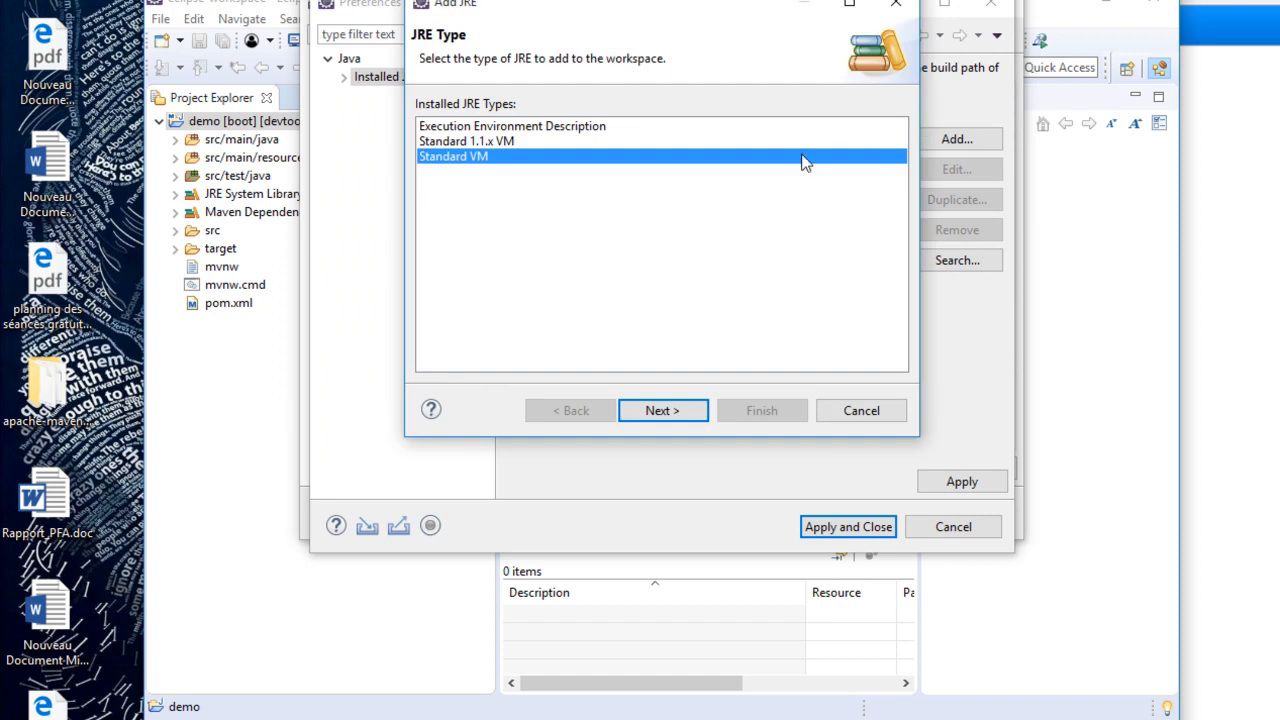
click(662, 409)
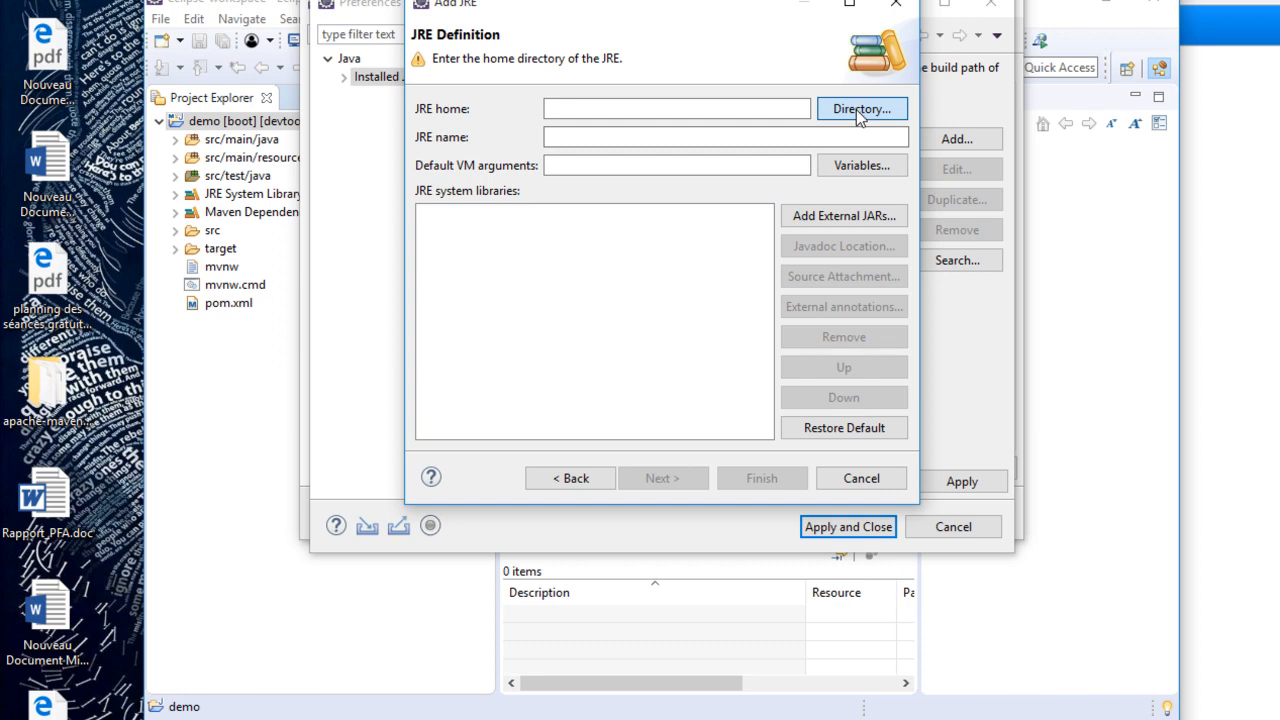
click(855, 109)
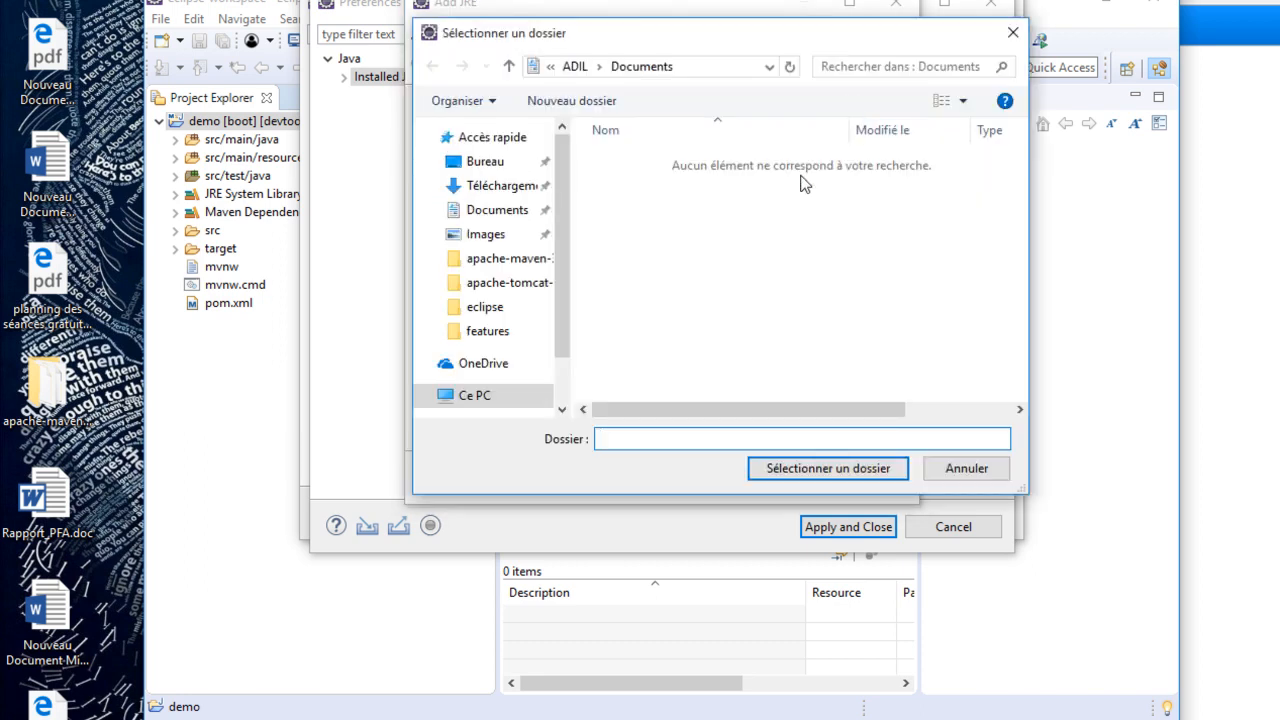
click(491, 398)
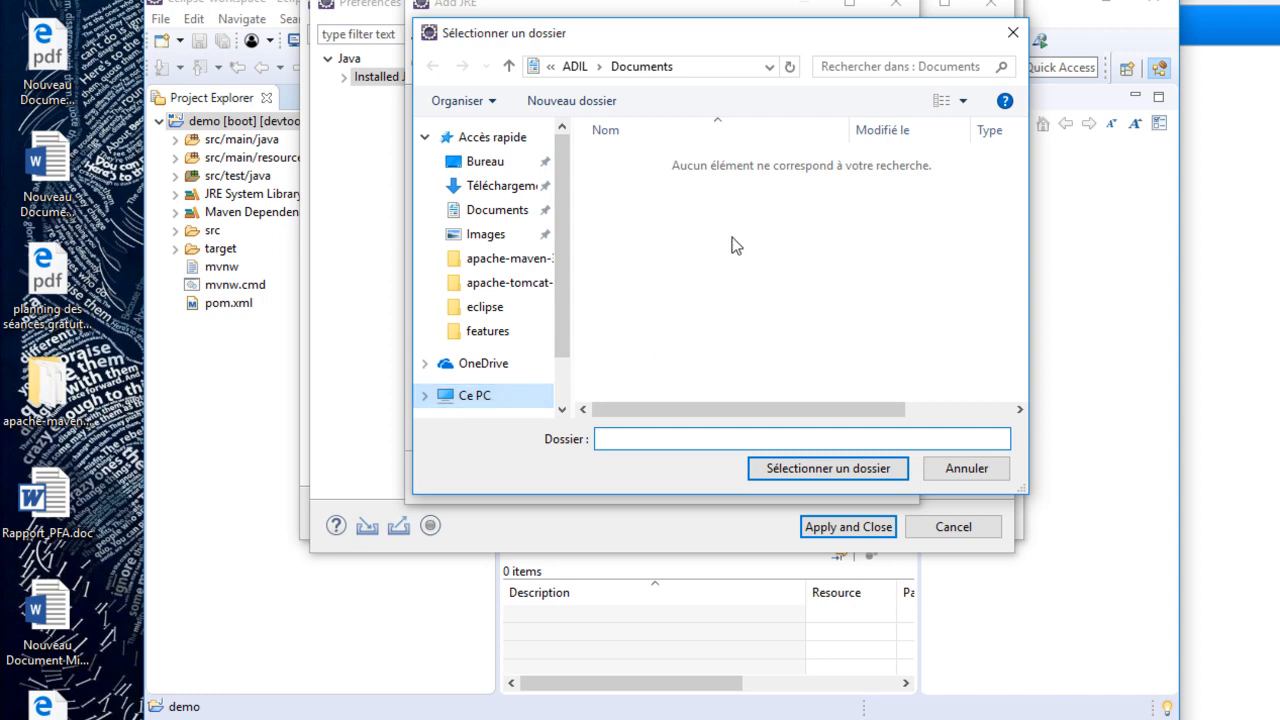
scroll(730, 290, down, 3)
double_click(733, 350)
click(657, 204)
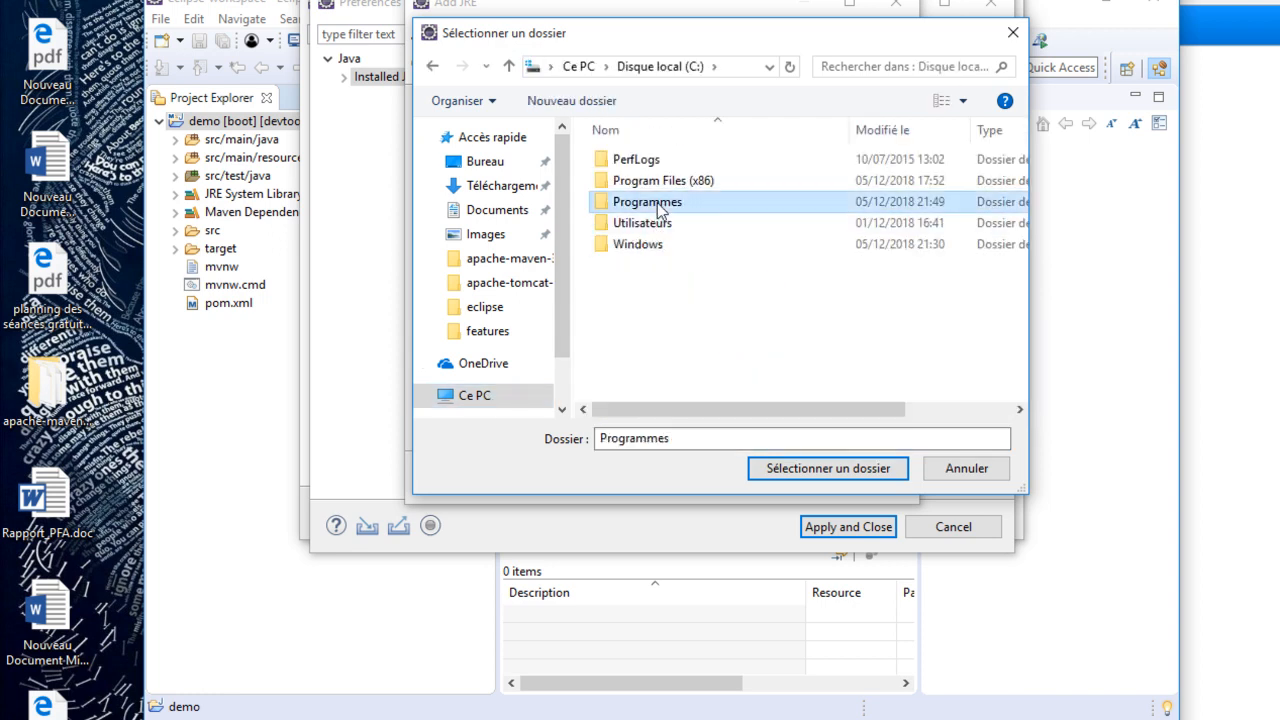
double_click(657, 204)
double_click(659, 199)
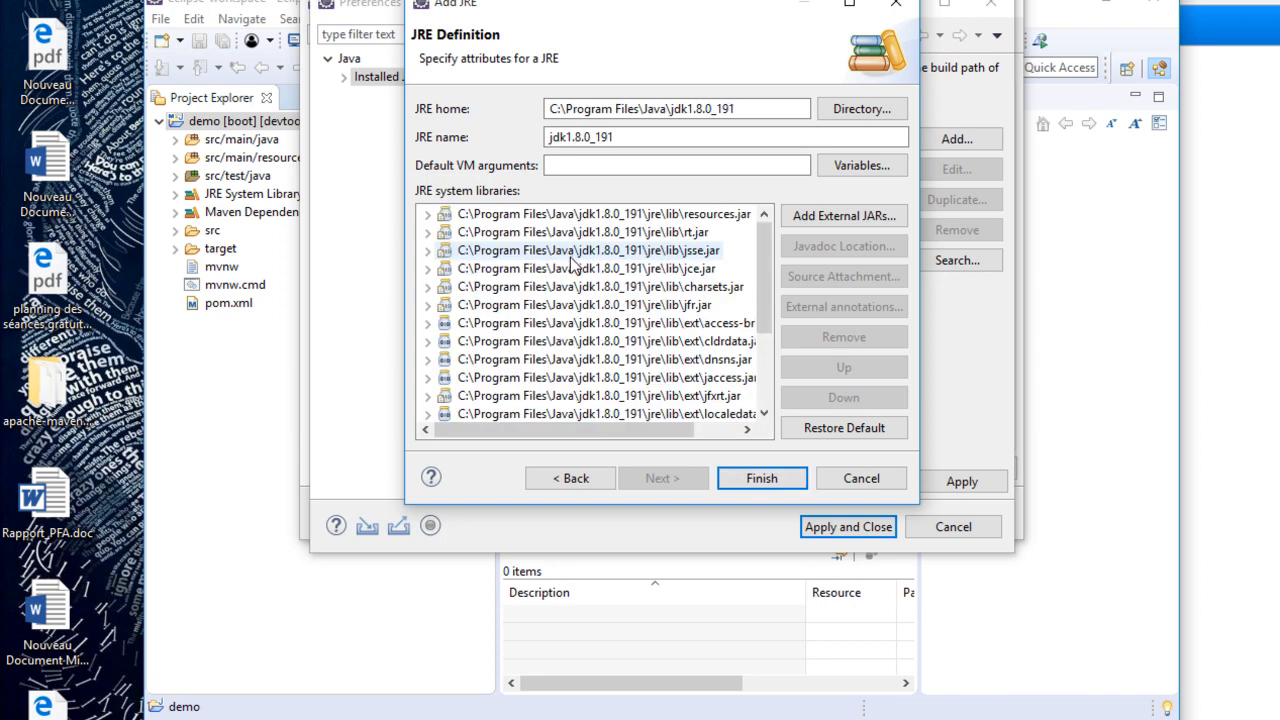
click(733, 480)
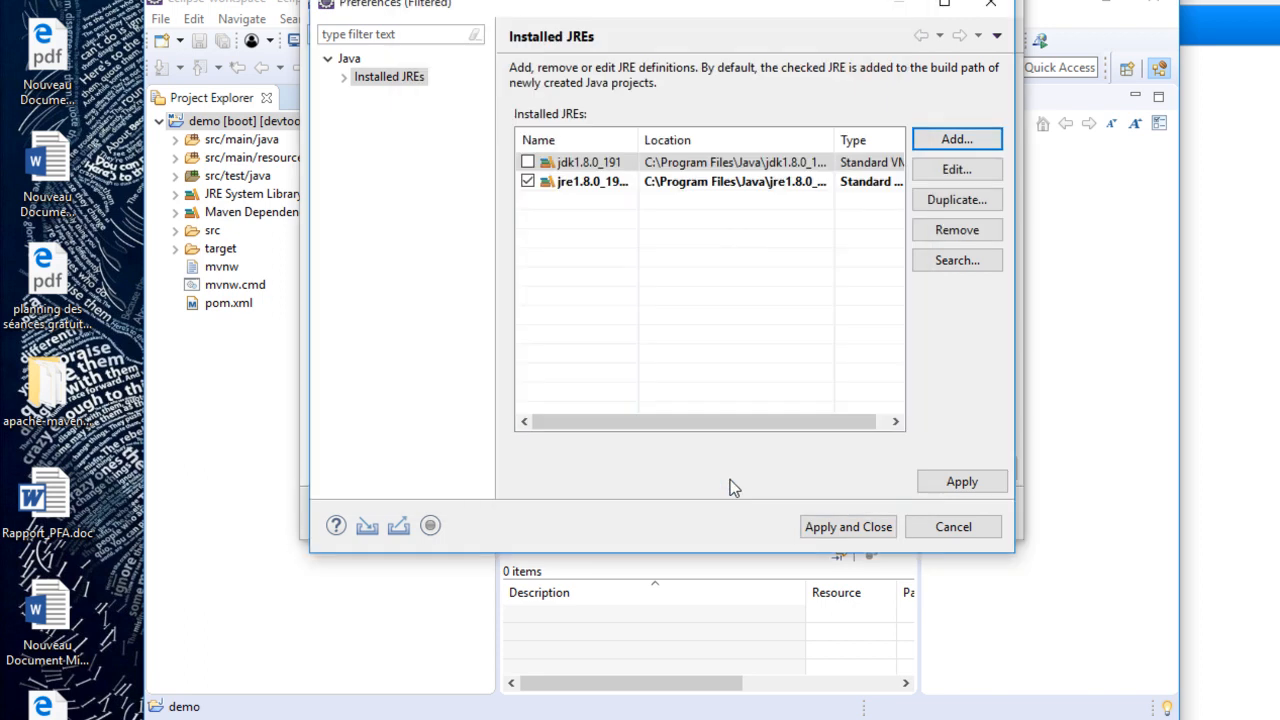
- Make jdk1.8.0_191 the default installed JRE, and finish adding the system library with the alternate JRE jre1.8.0_191
click(527, 162)
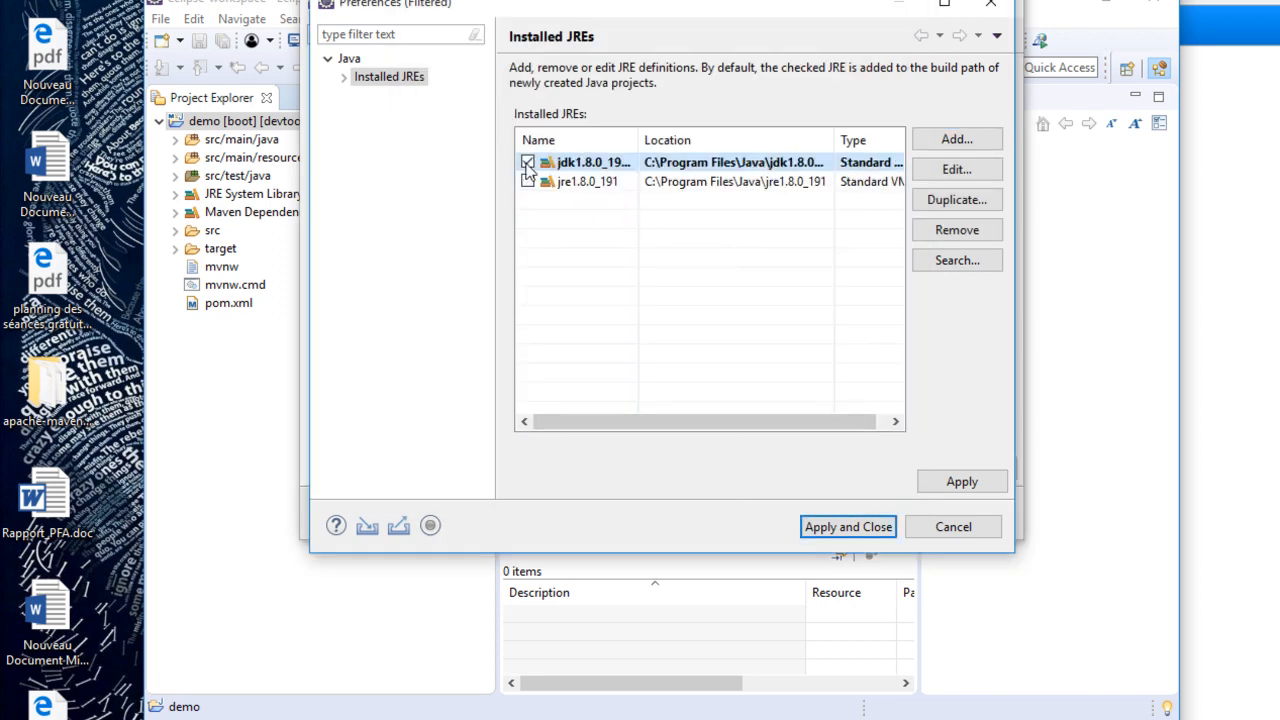
click(862, 526)
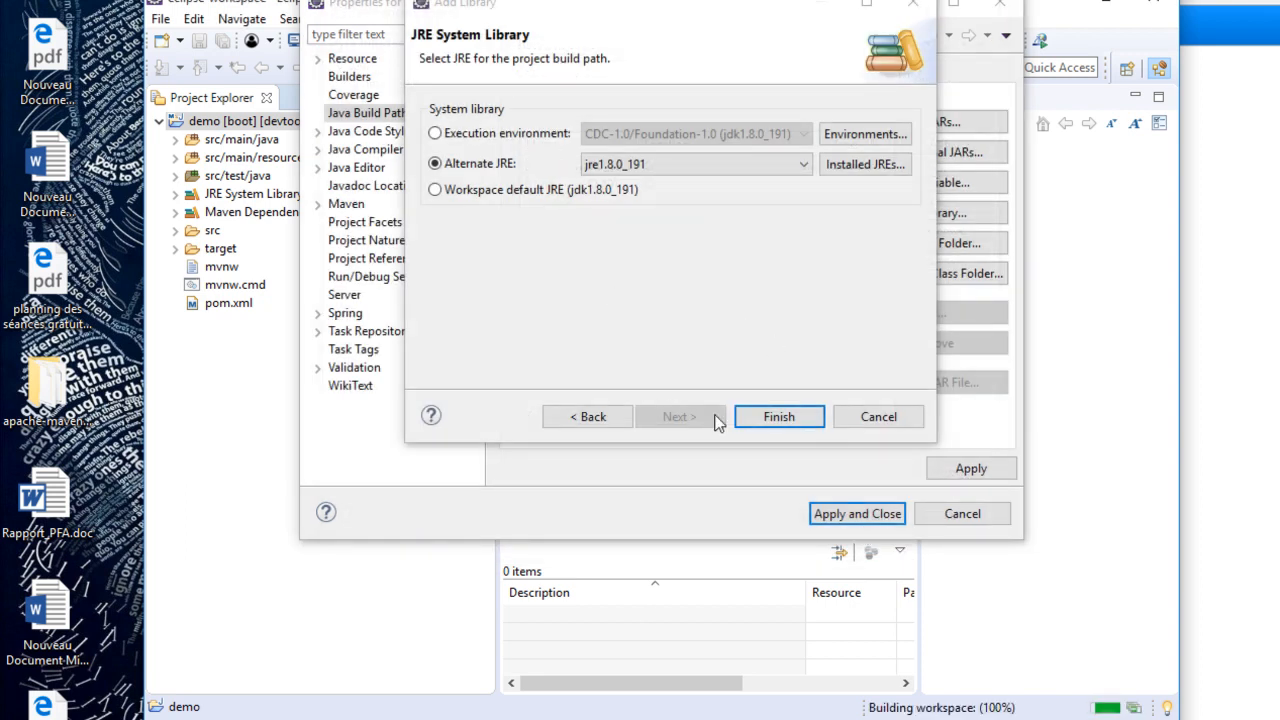
click(777, 416)
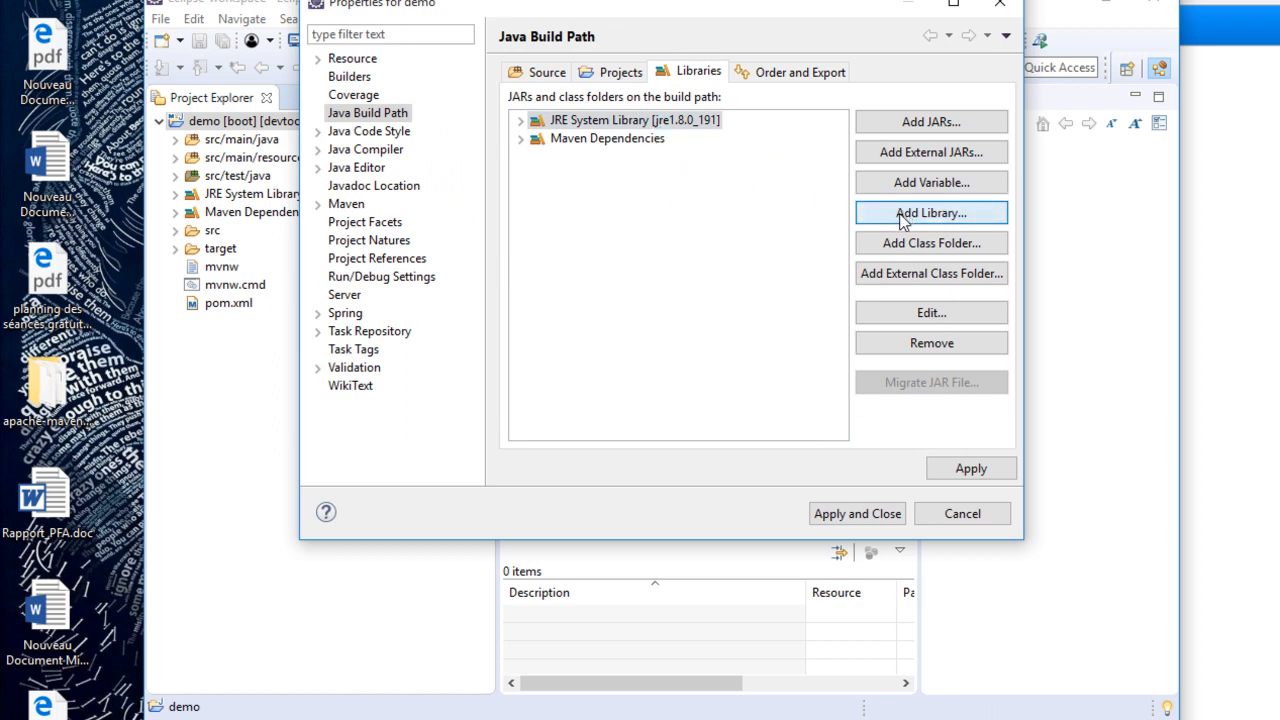
- Add a JRE System Library using the alternate JRE jdk1.8.0_191 to the demo project's build path, and apply the changes
click(893, 221)
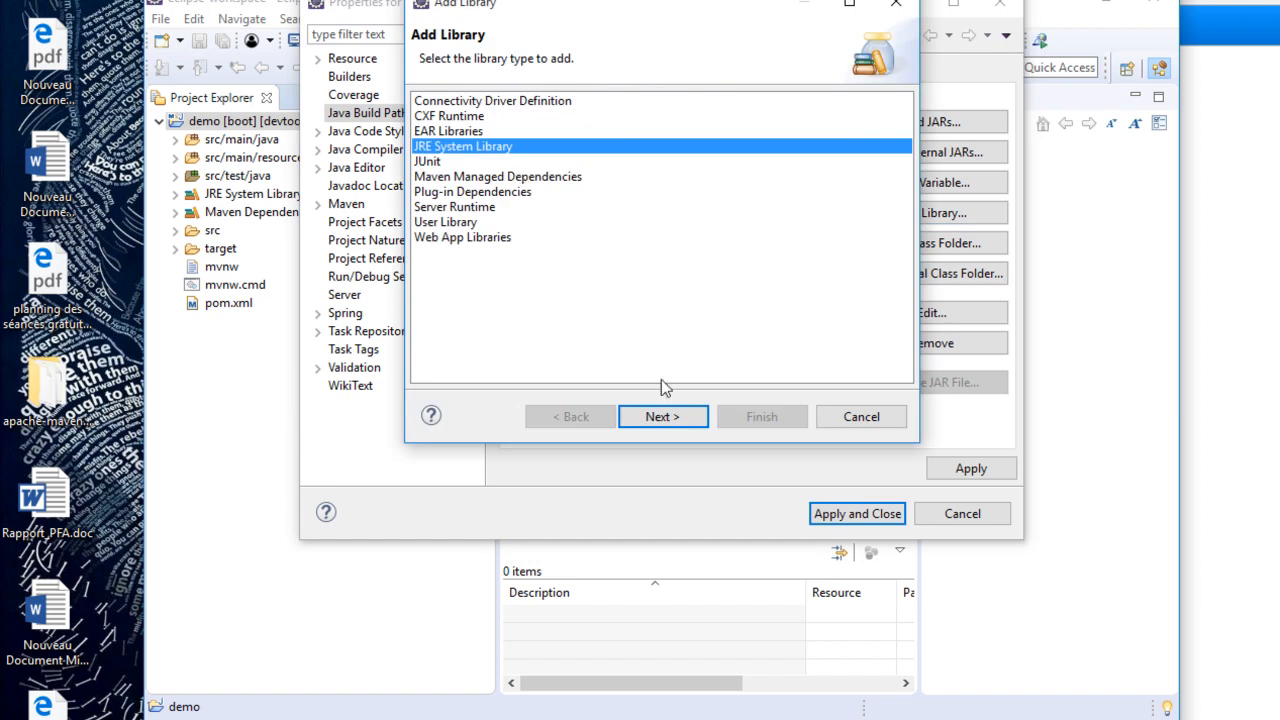
click(662, 416)
click(506, 165)
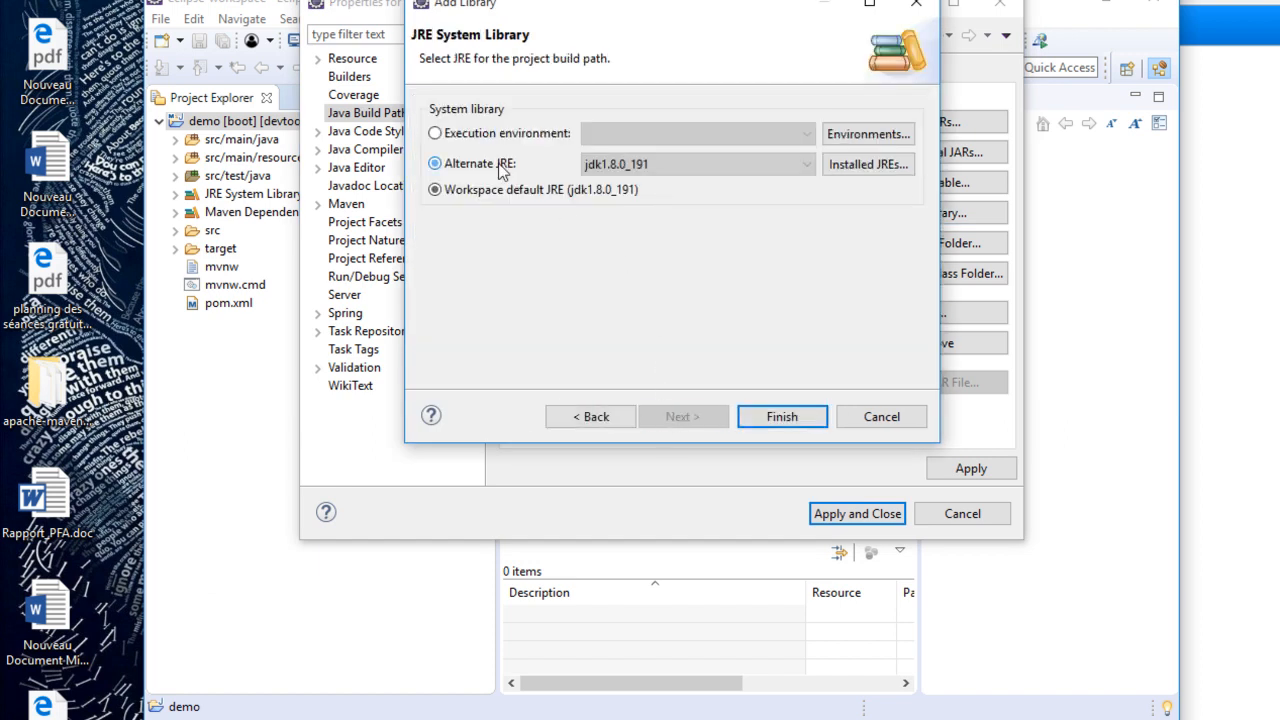
click(682, 167)
click(682, 184)
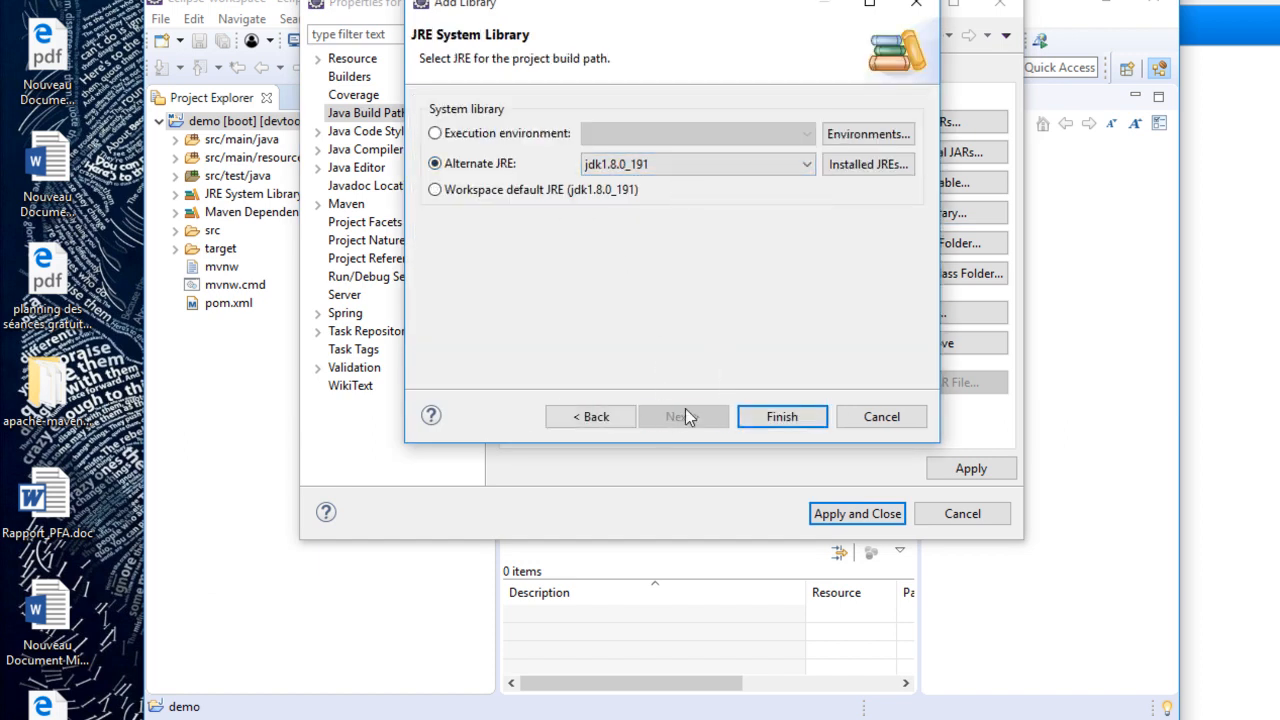
click(780, 416)
click(968, 469)
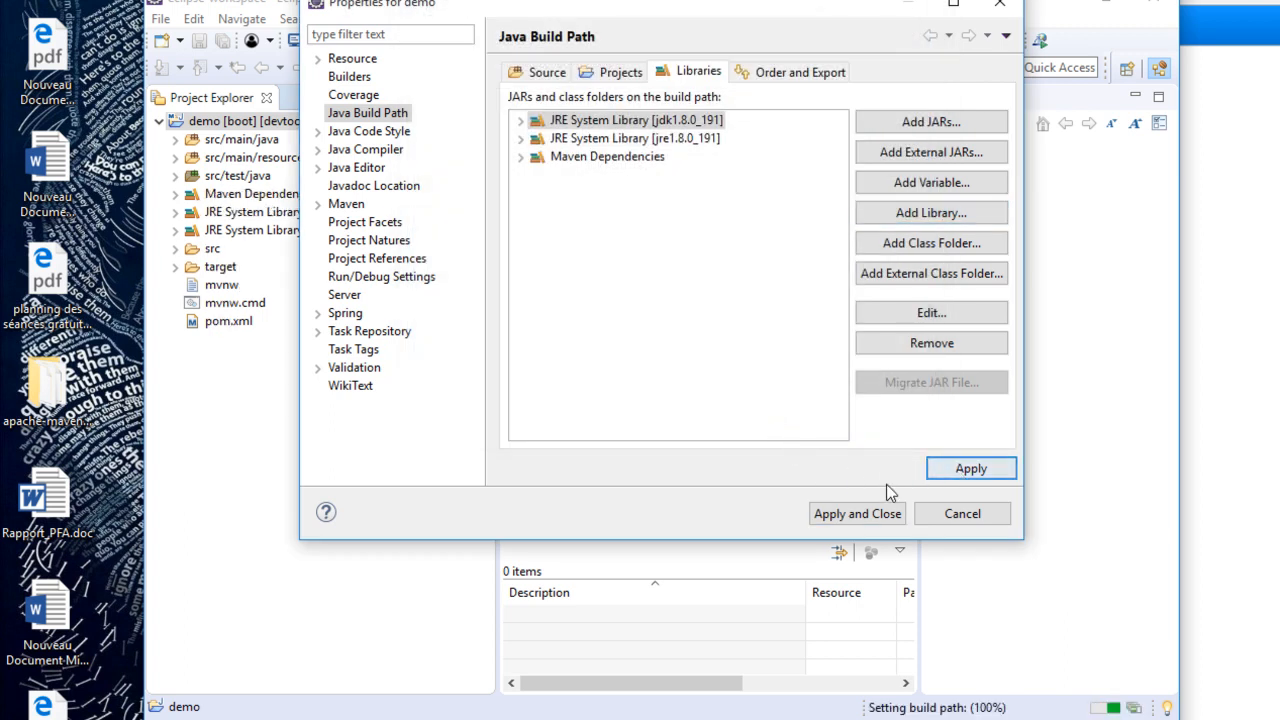
click(866, 514)
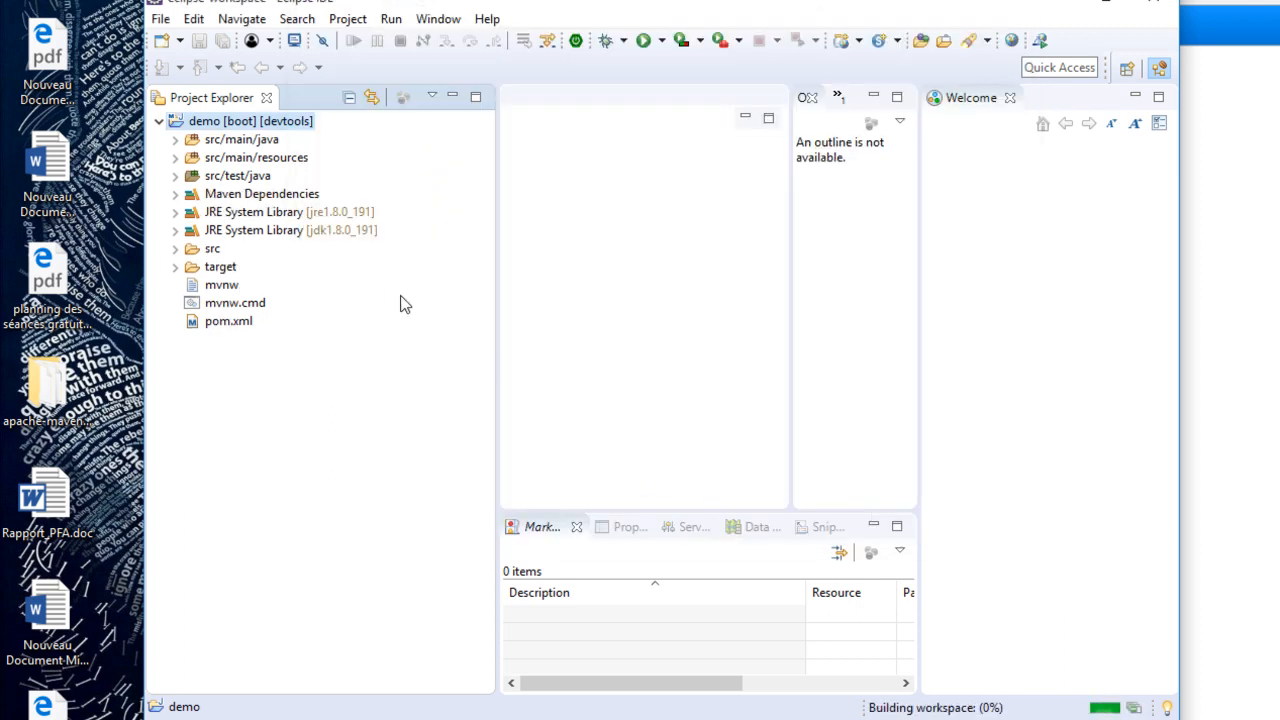
click(264, 216)
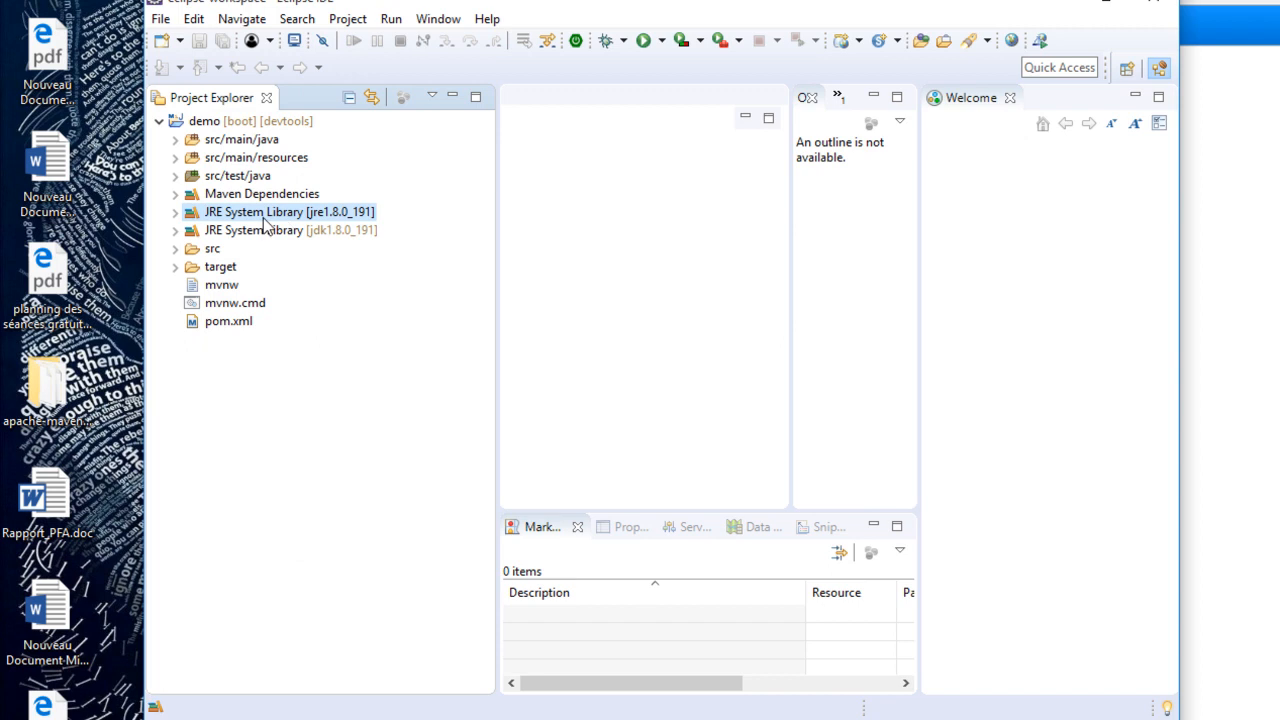
right_click(264, 221)
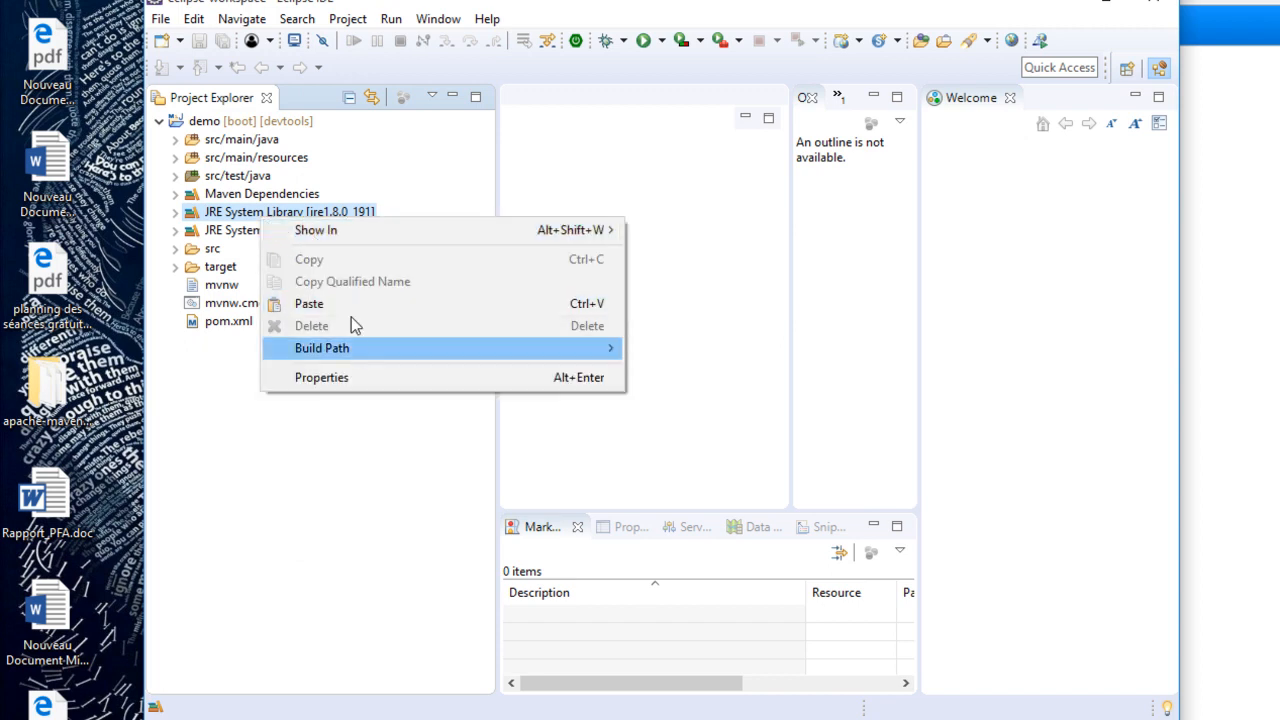
click(379, 180)
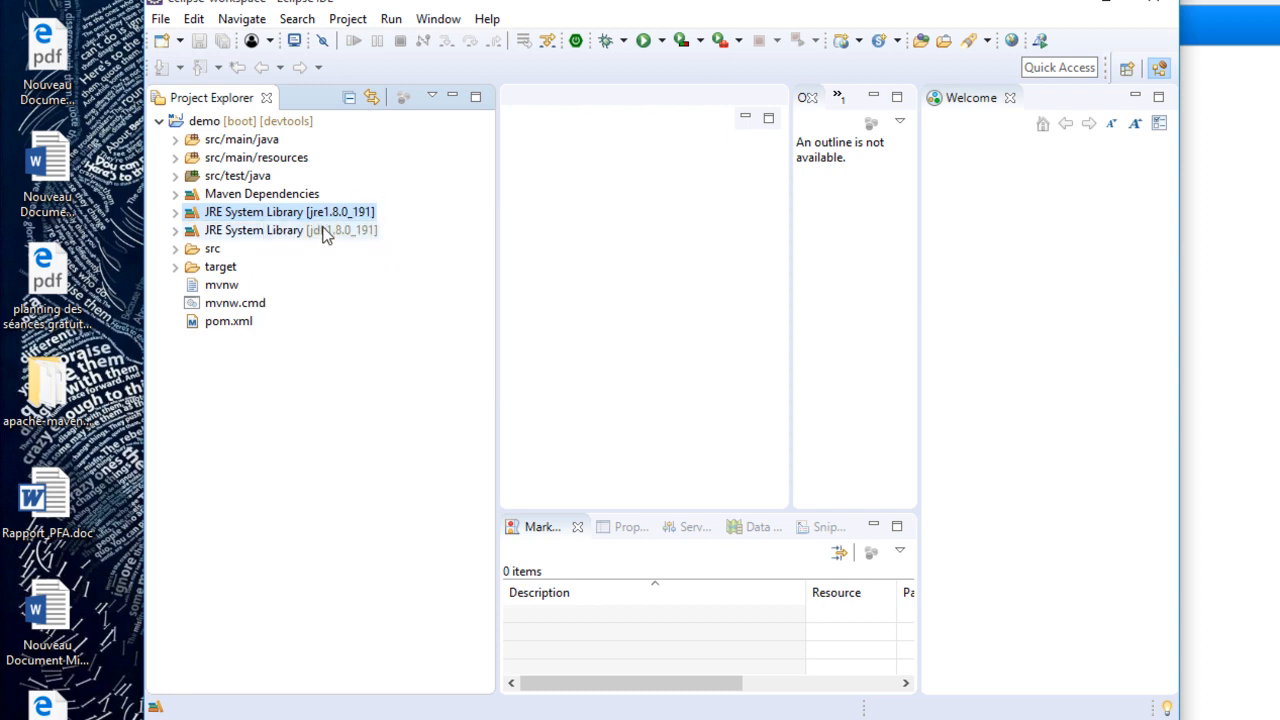
click(322, 232)
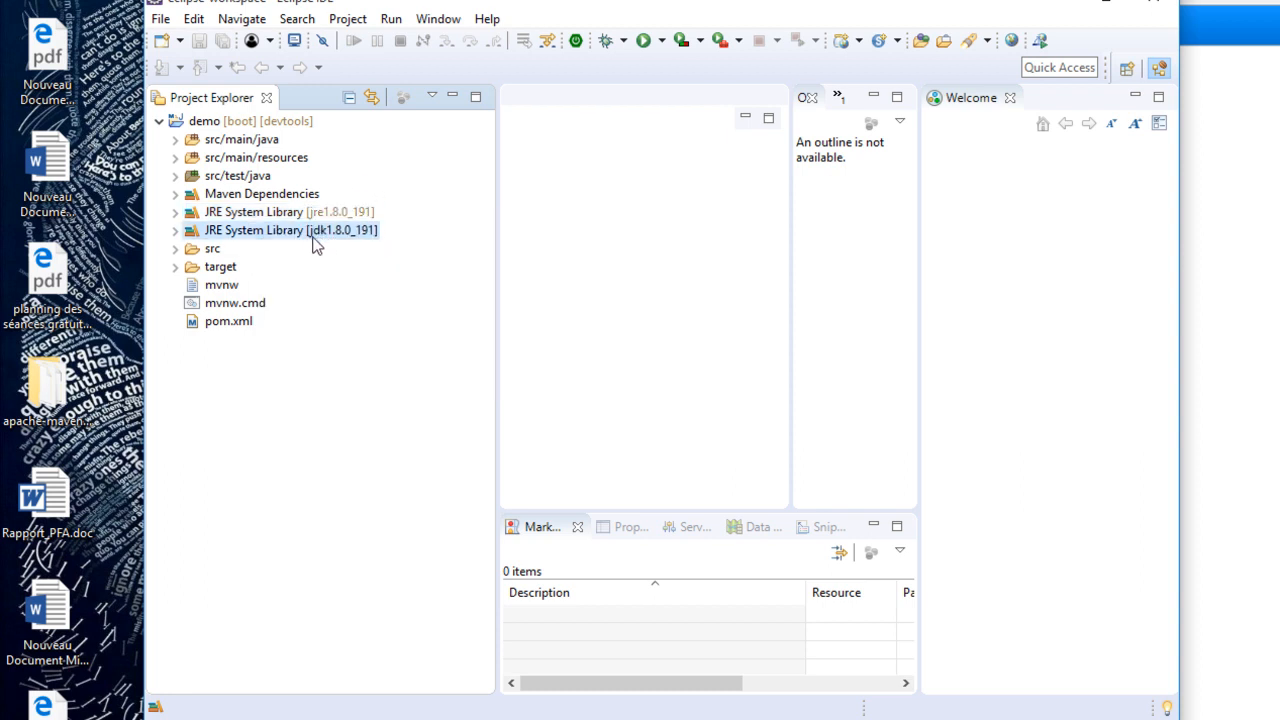
- Try the previous Maven build command again in the open command prompt, and close that window
click(760, 719)
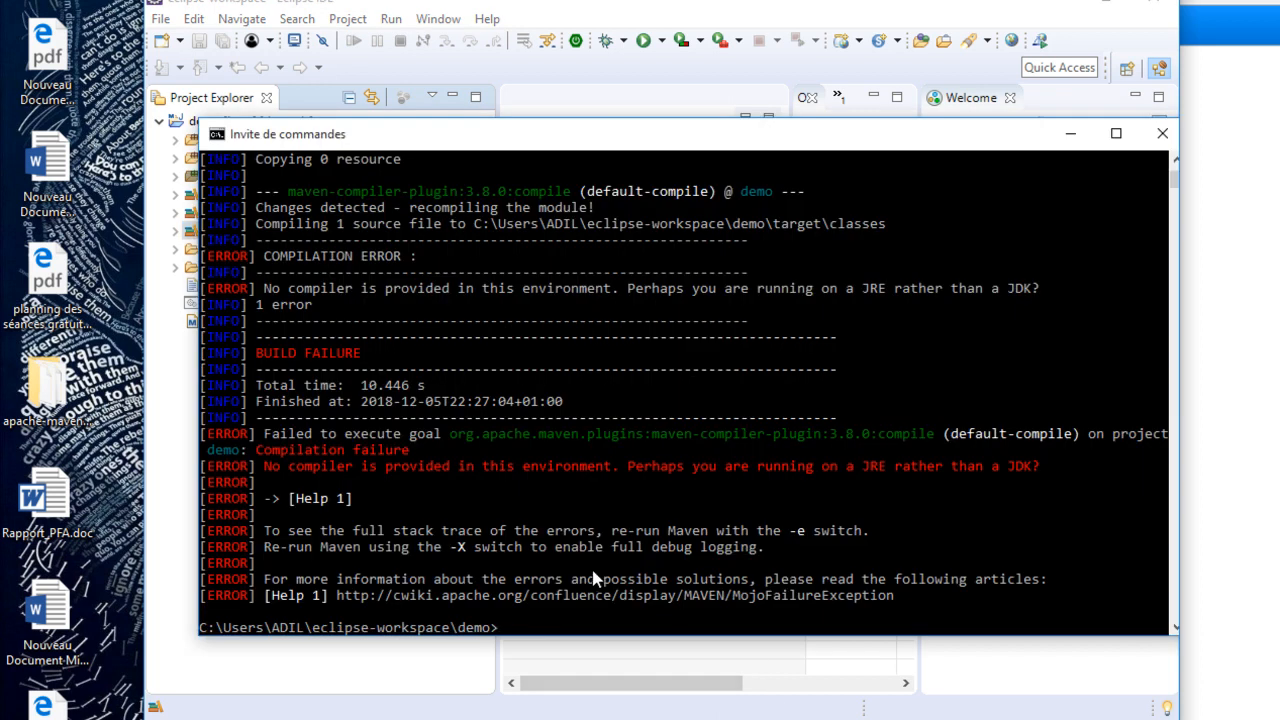
key(Up)
key(Return)
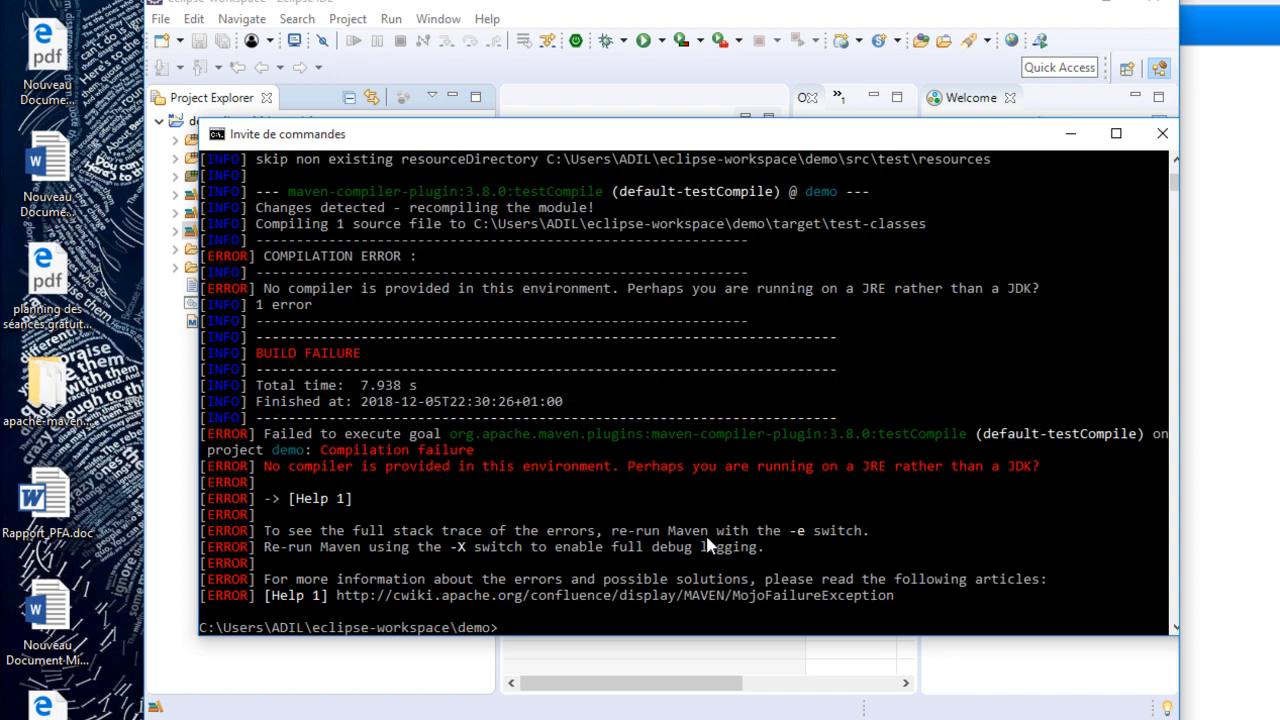
click(1161, 133)
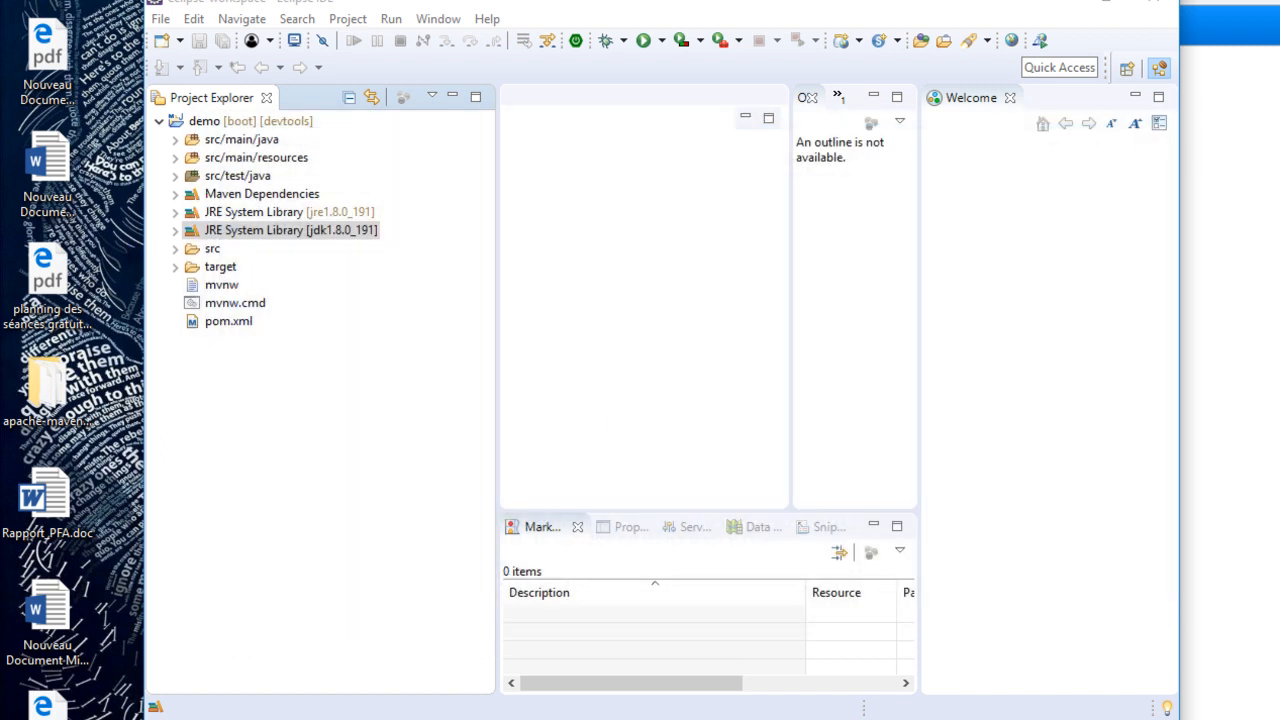
- Open a new command prompt and change to the demo project folder inside eclipse-workspace
key(super)
text(cmd)
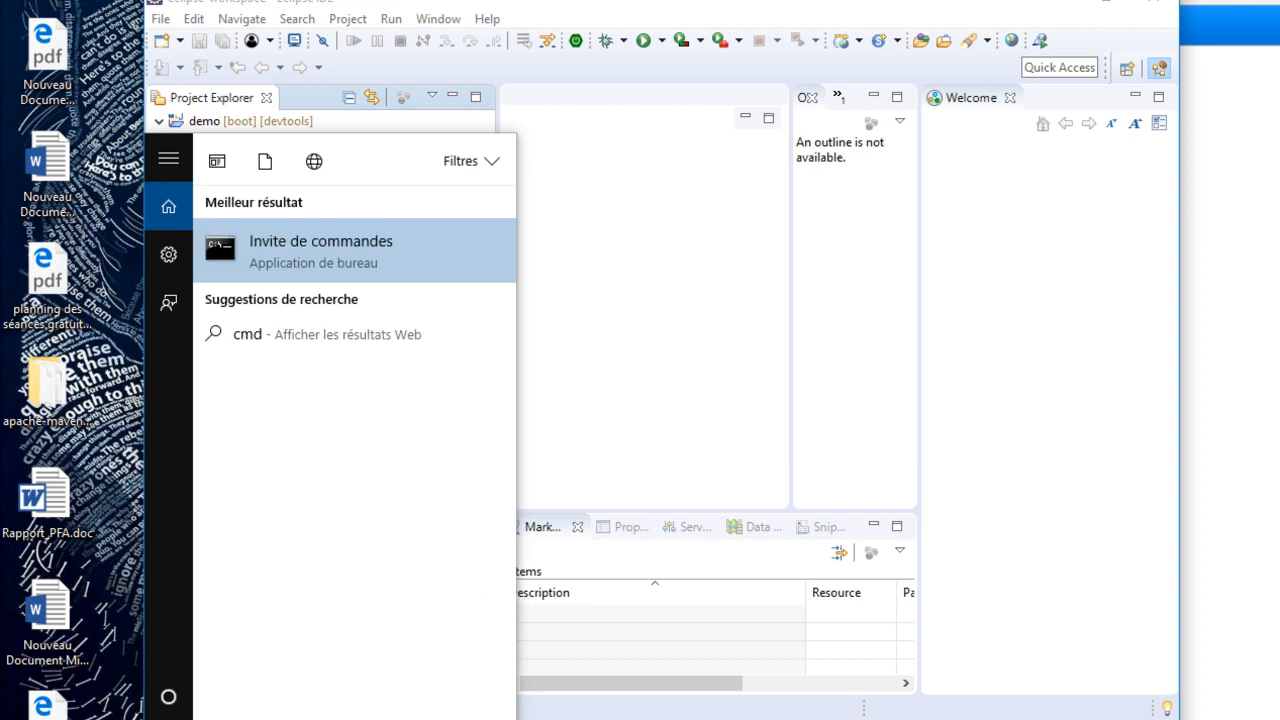
key(Return)
click(388, 288)
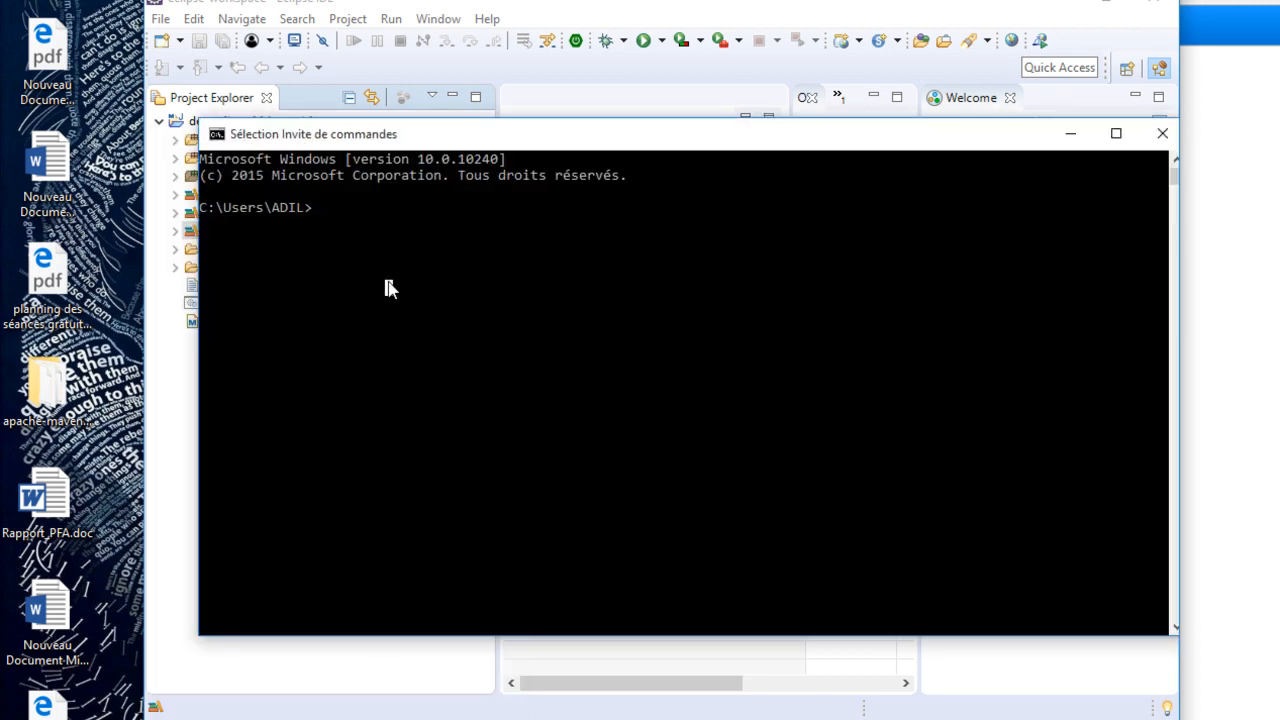
text(cd)
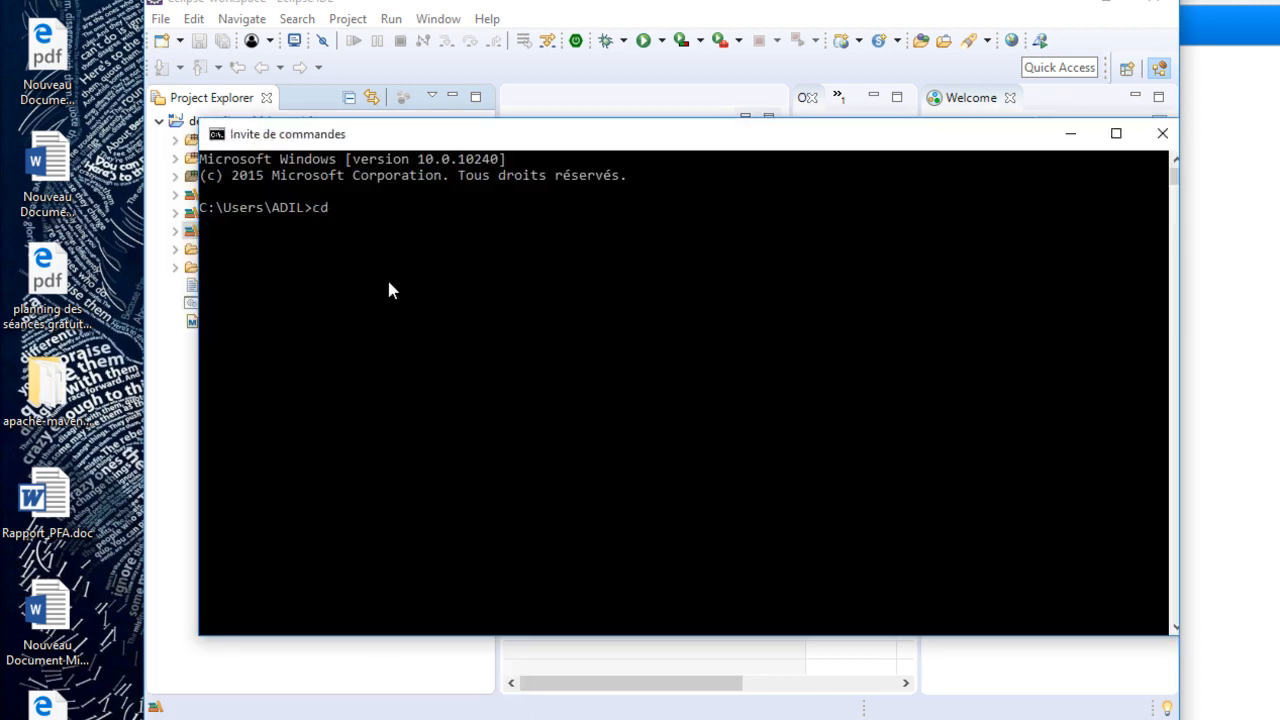
text( eclipse-workspace)
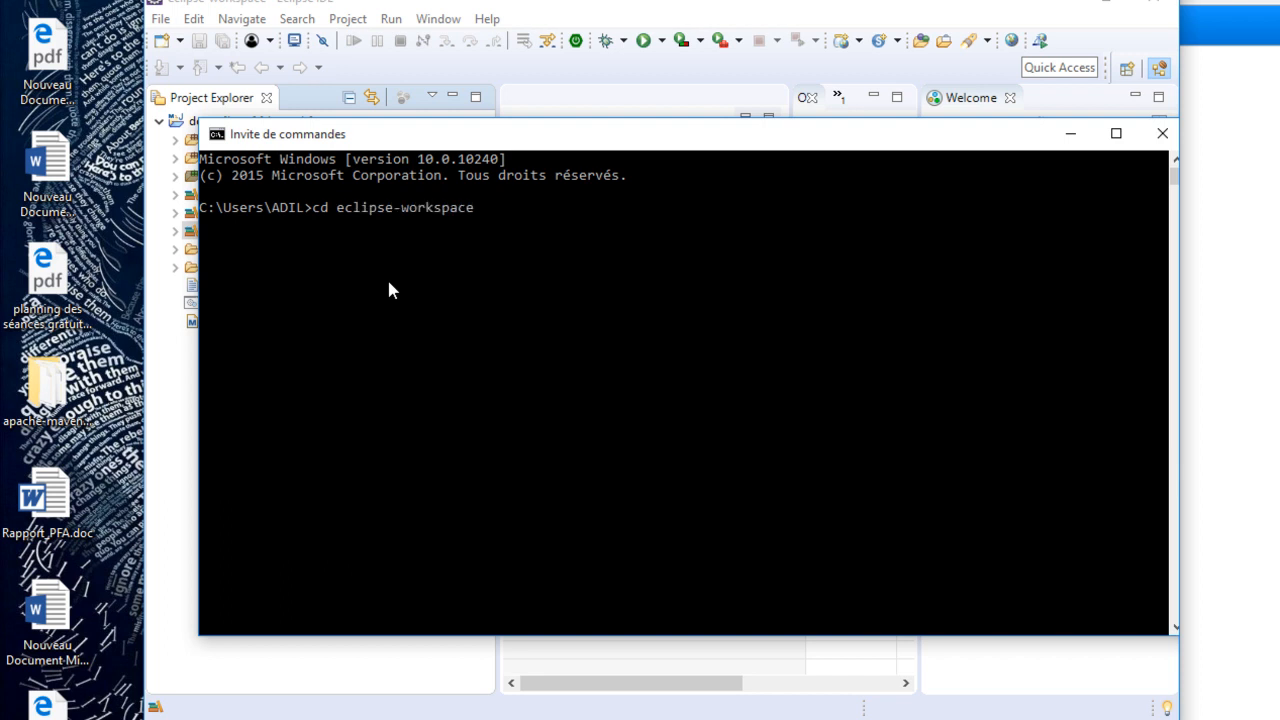
key(Return)
text(cd demo)
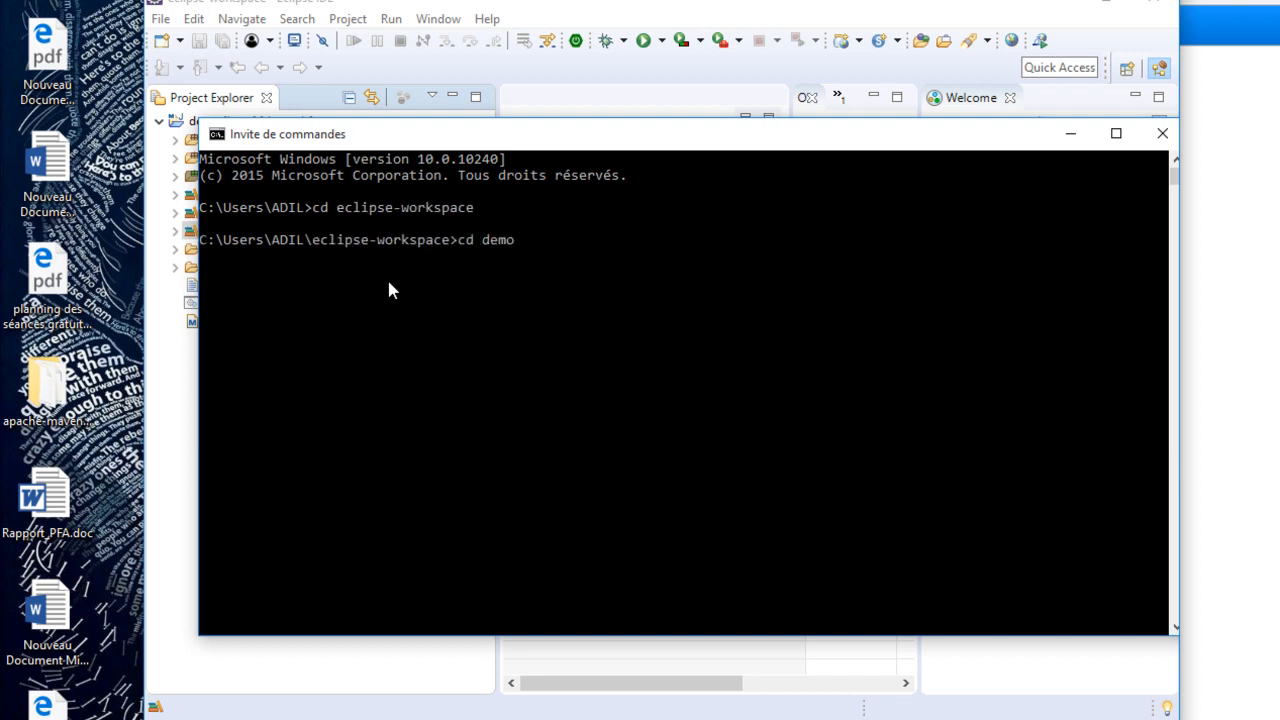
key(Return)
- Build the demo project with mvn install, and check the build status in the output
text(m)
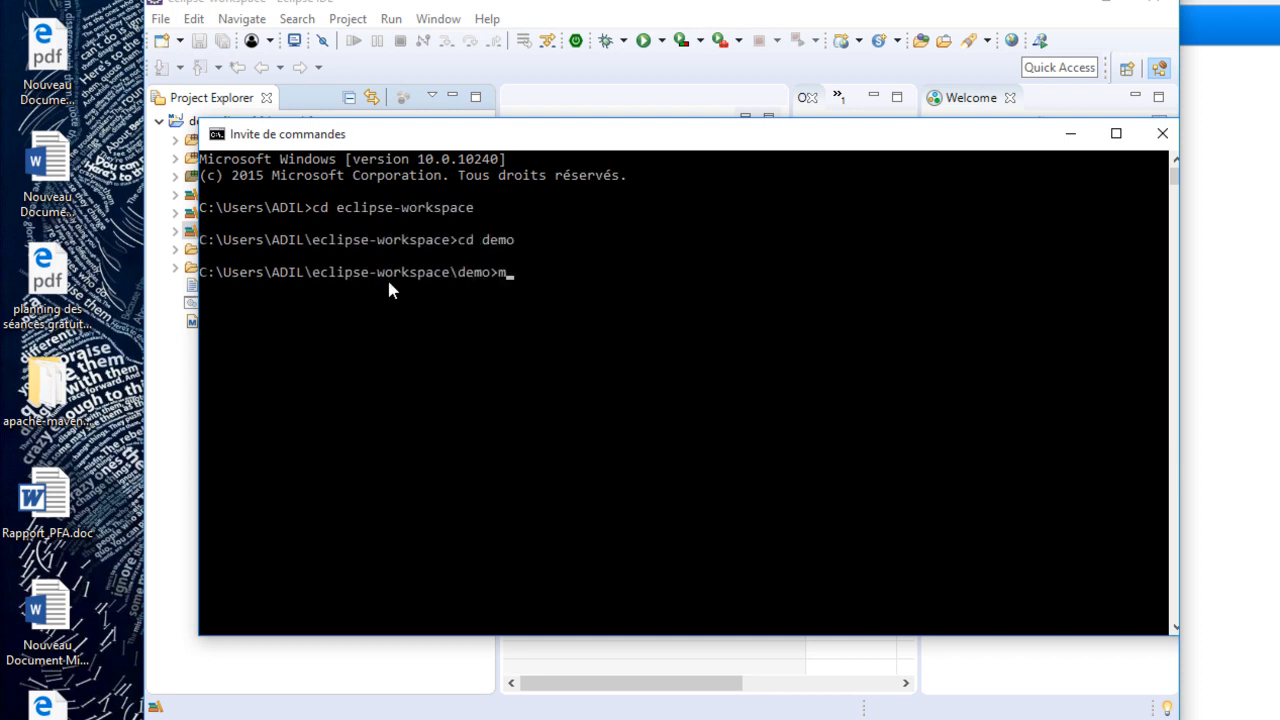
text(vn install)
key(Return)
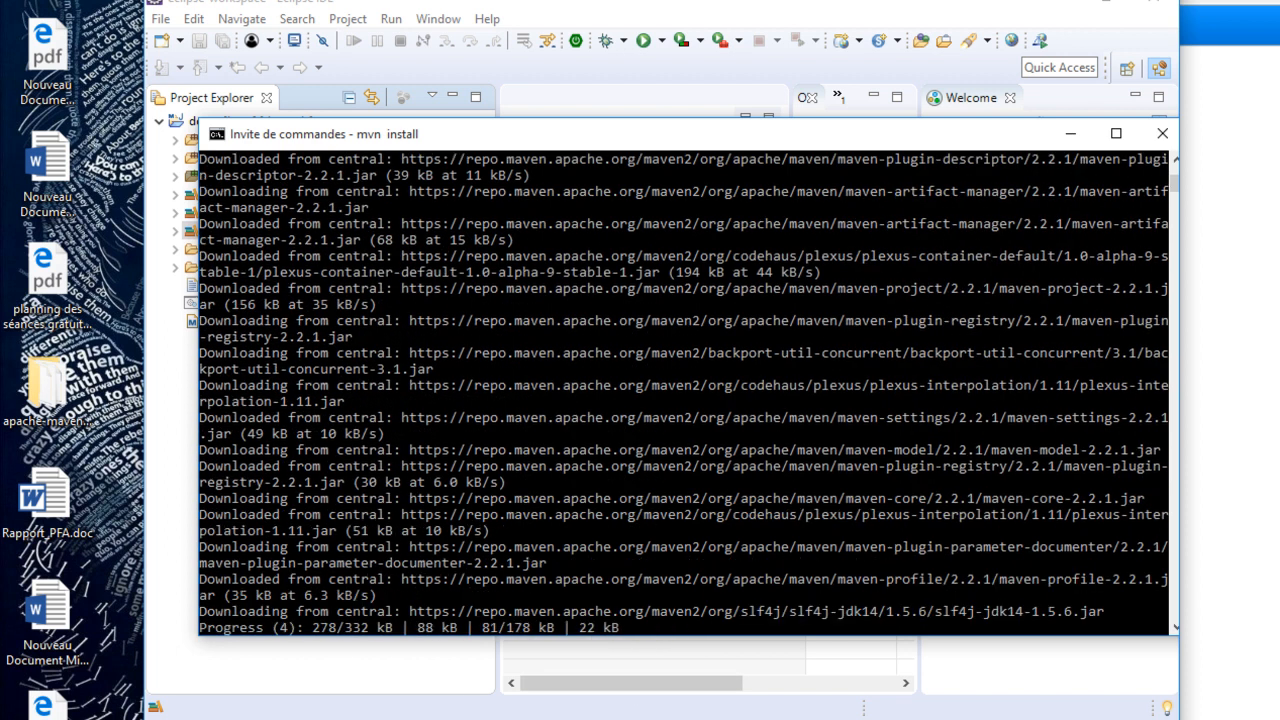
mouse_move(640, 719)
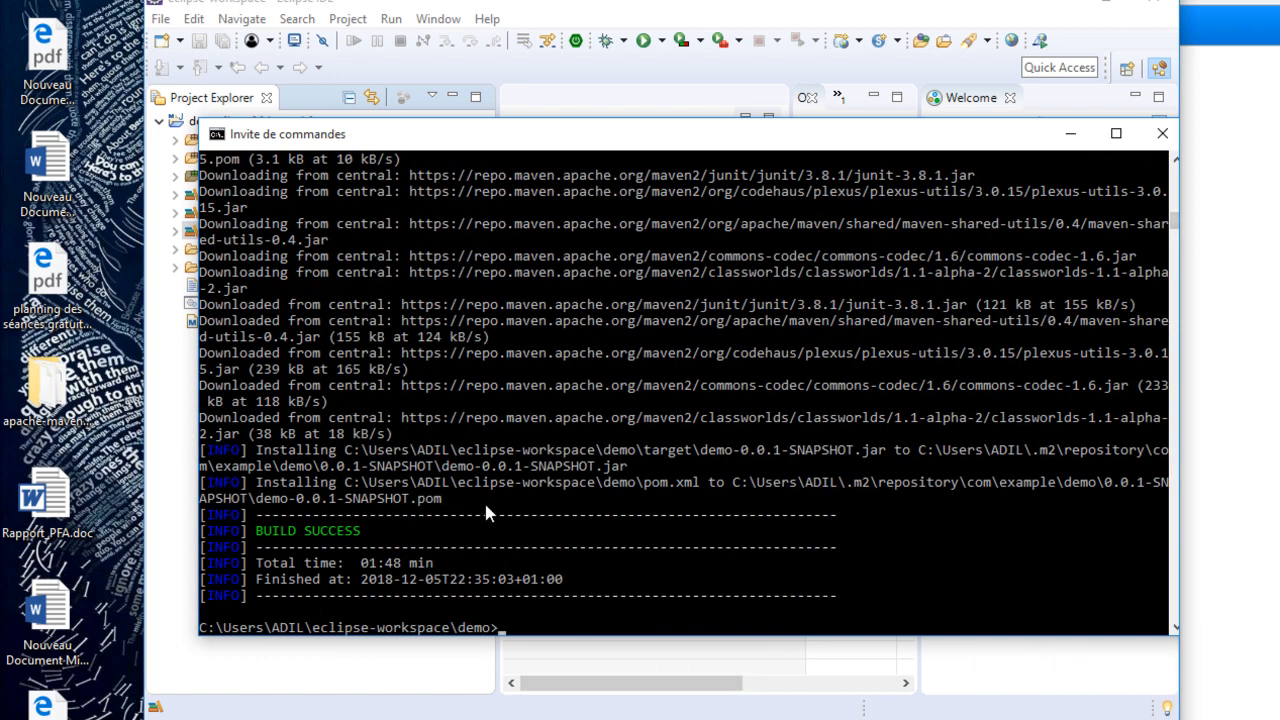
drag(386, 536, 264, 532)
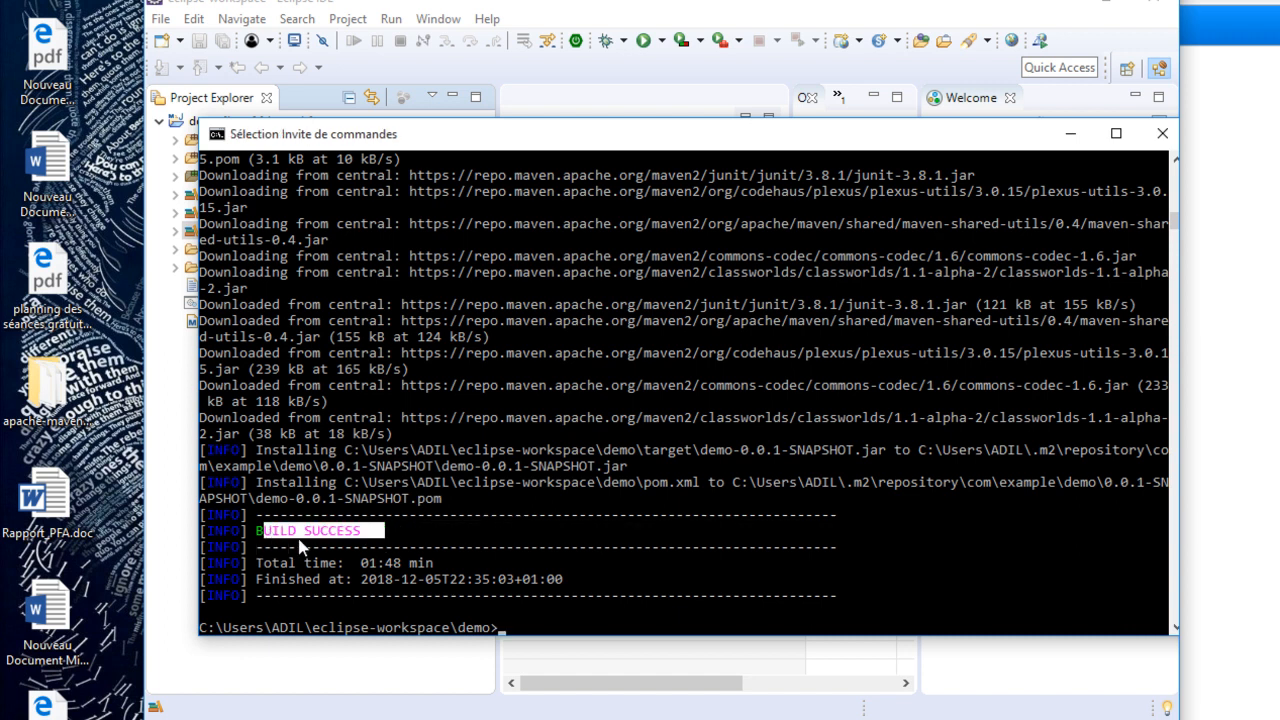
click(533, 627)
- Start the demo application with mvn spring-boot:run, and allow Java(TM) Platform SE binary through the firewall on private networks
click(501, 626)
text(mvn spri)
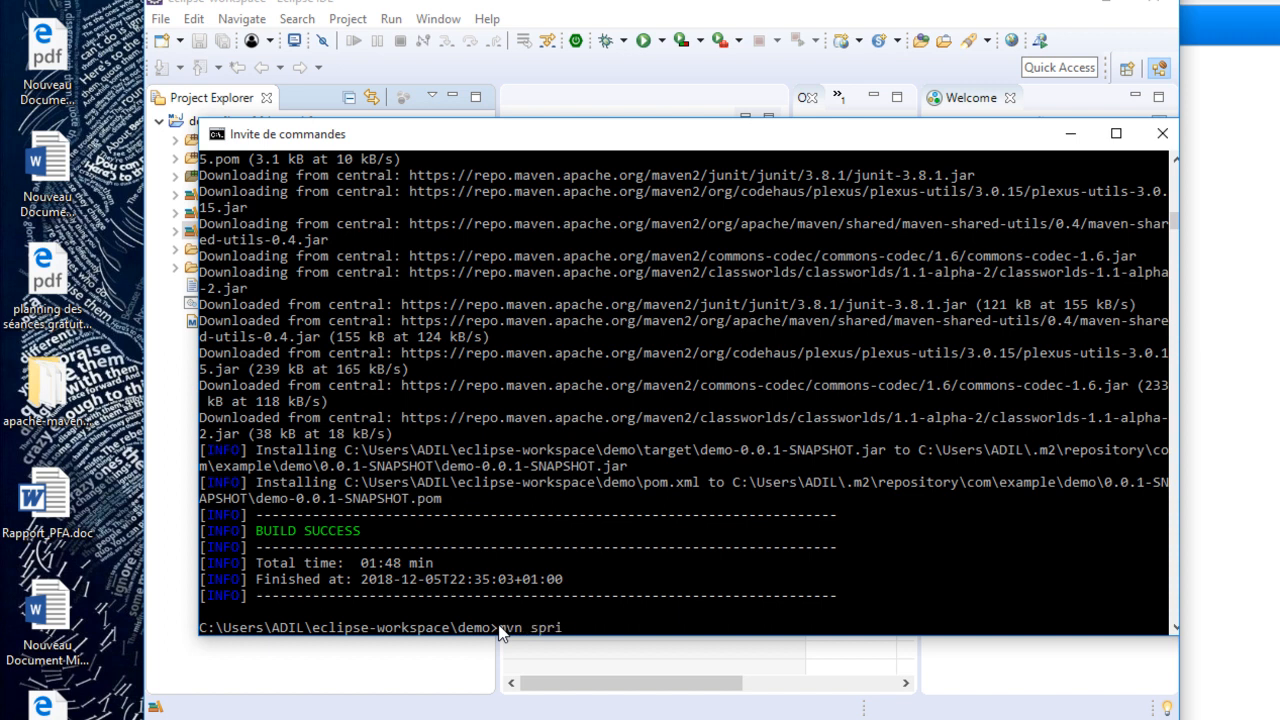
text(ng-boot:run)
key(Return)
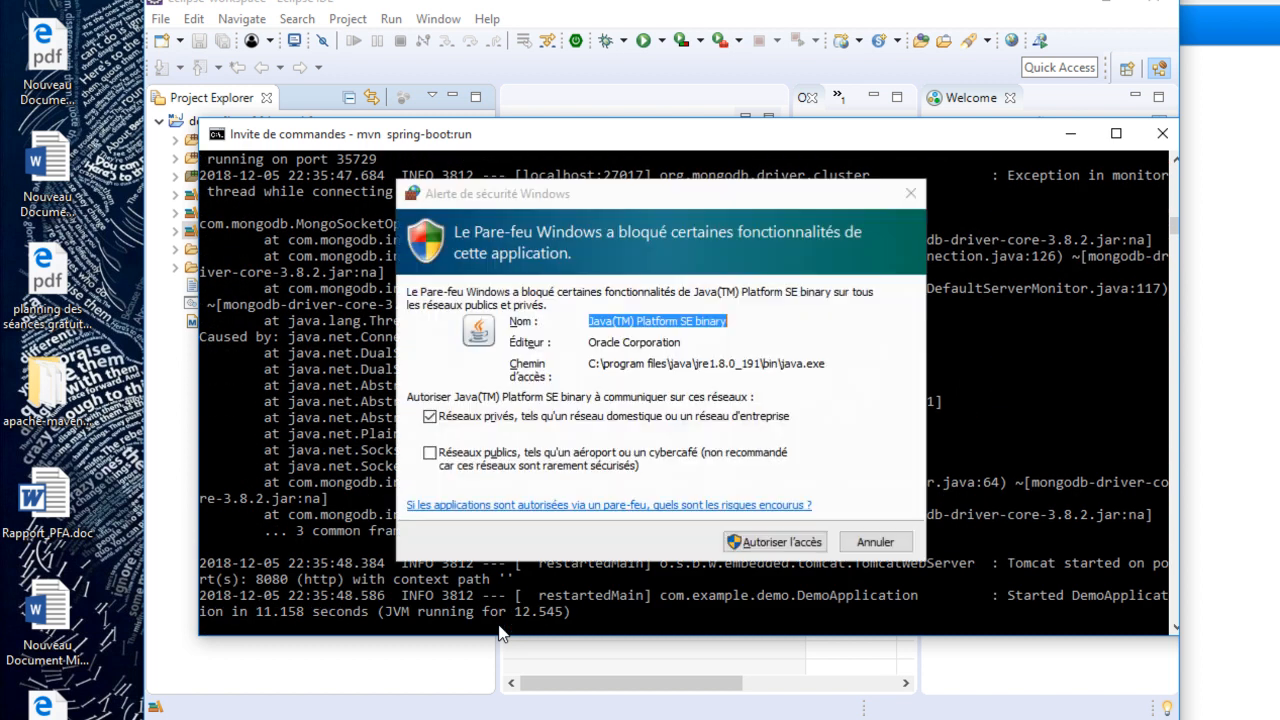
click(785, 542)
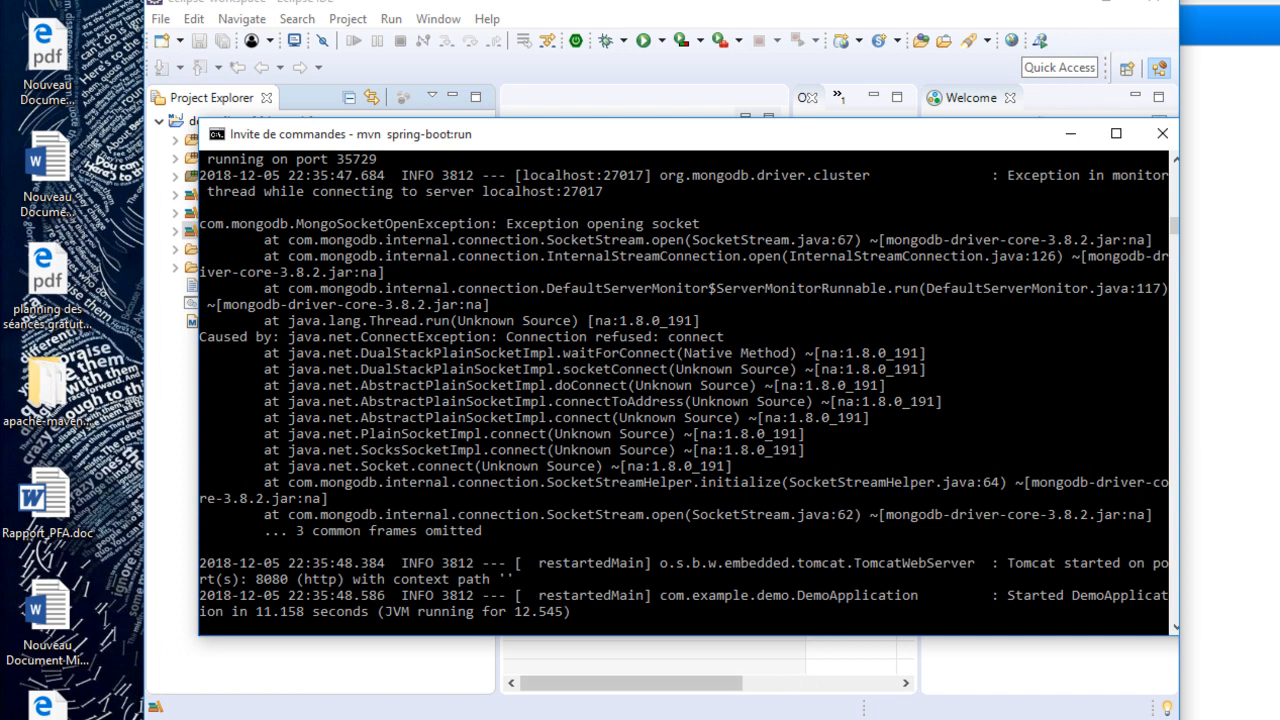
- Minimize the command prompt and Eclipse, switch to Chrome, and load localhost:8080
click(1071, 134)
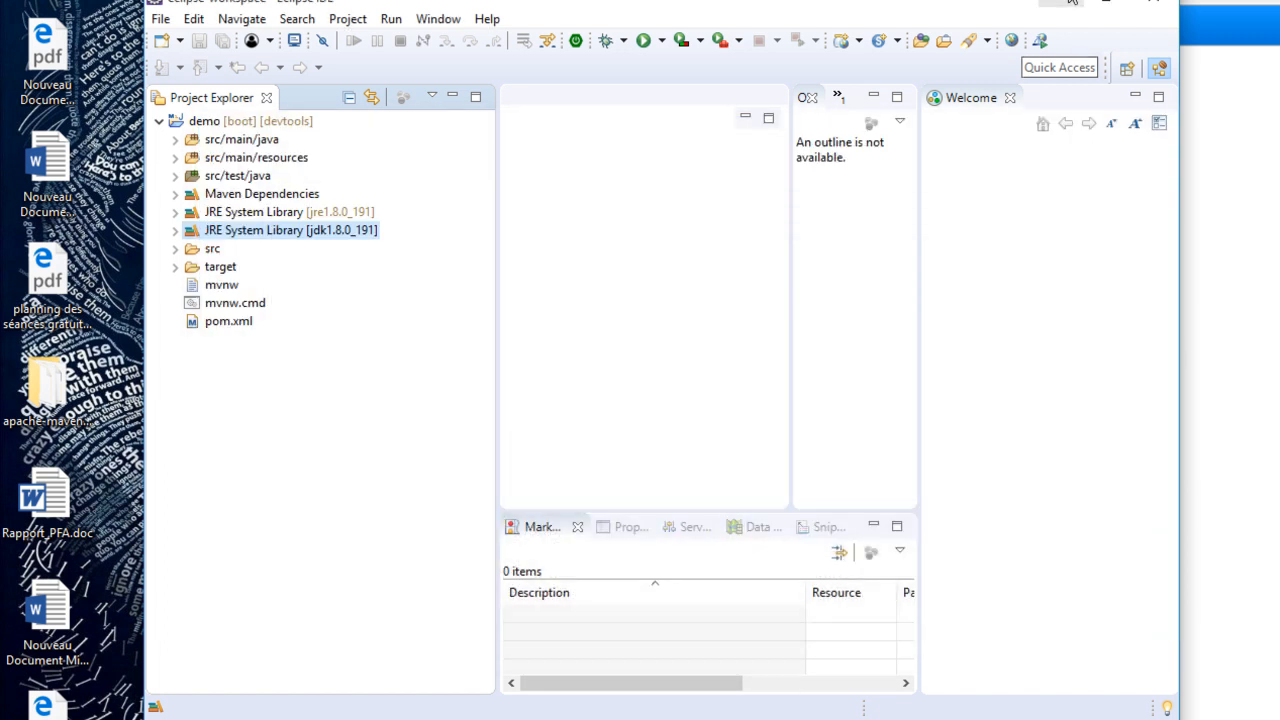
click(1105, 3)
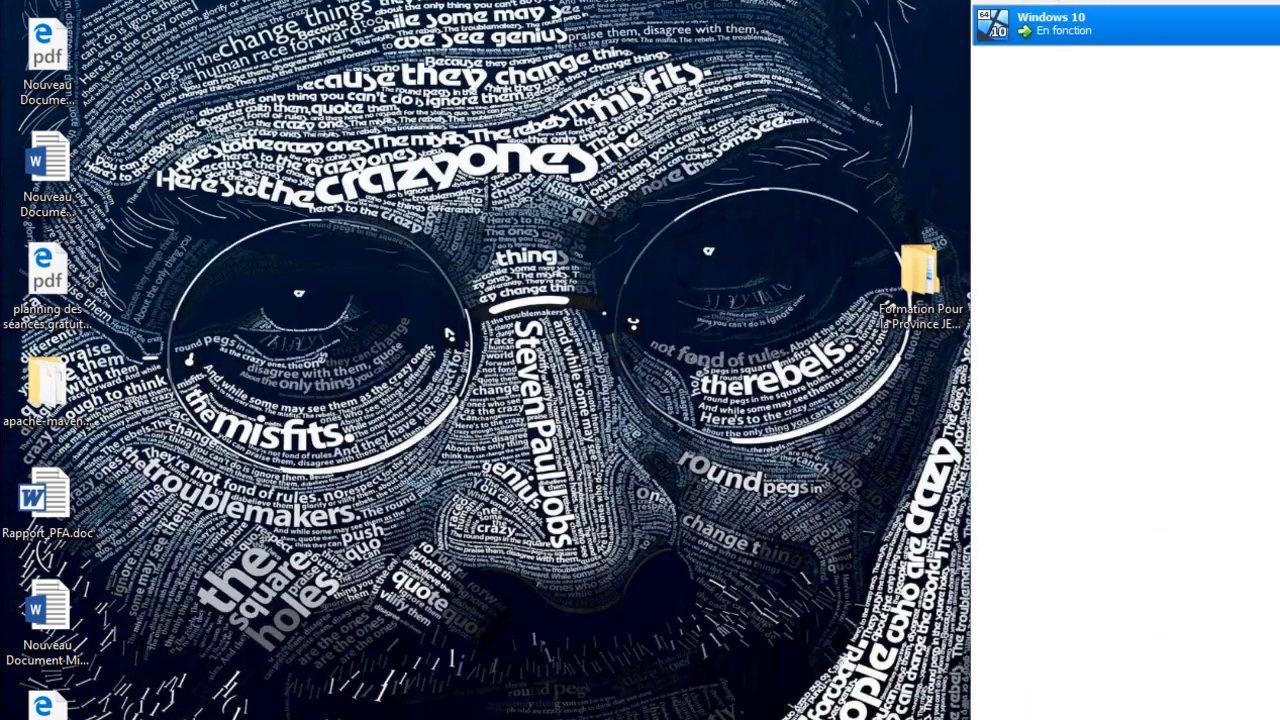
key(alt+Tab)
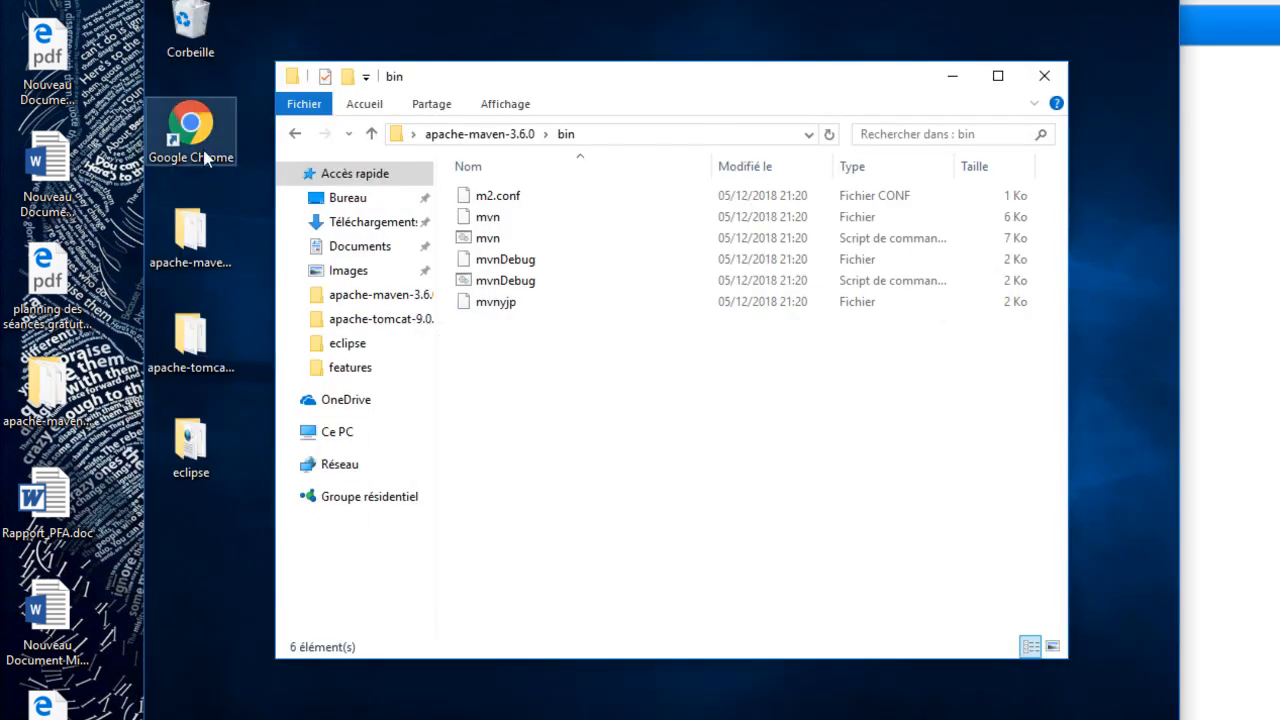
double_click(191, 150)
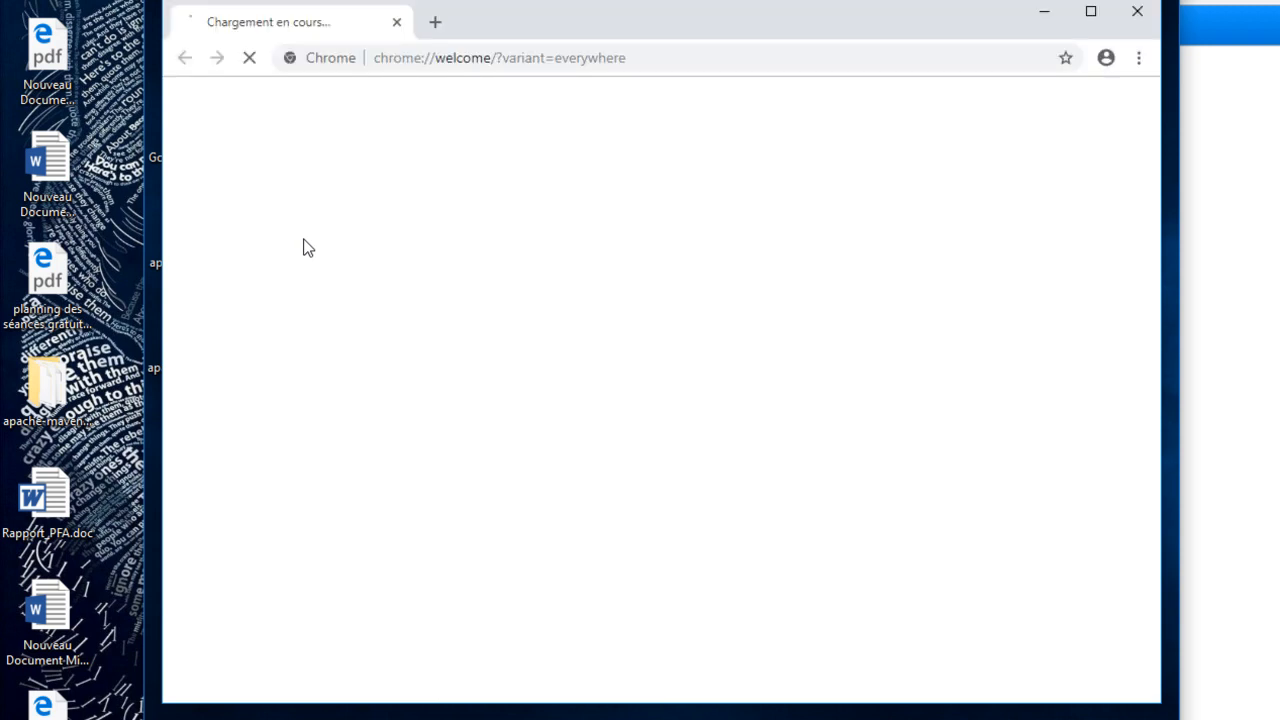
click(585, 62)
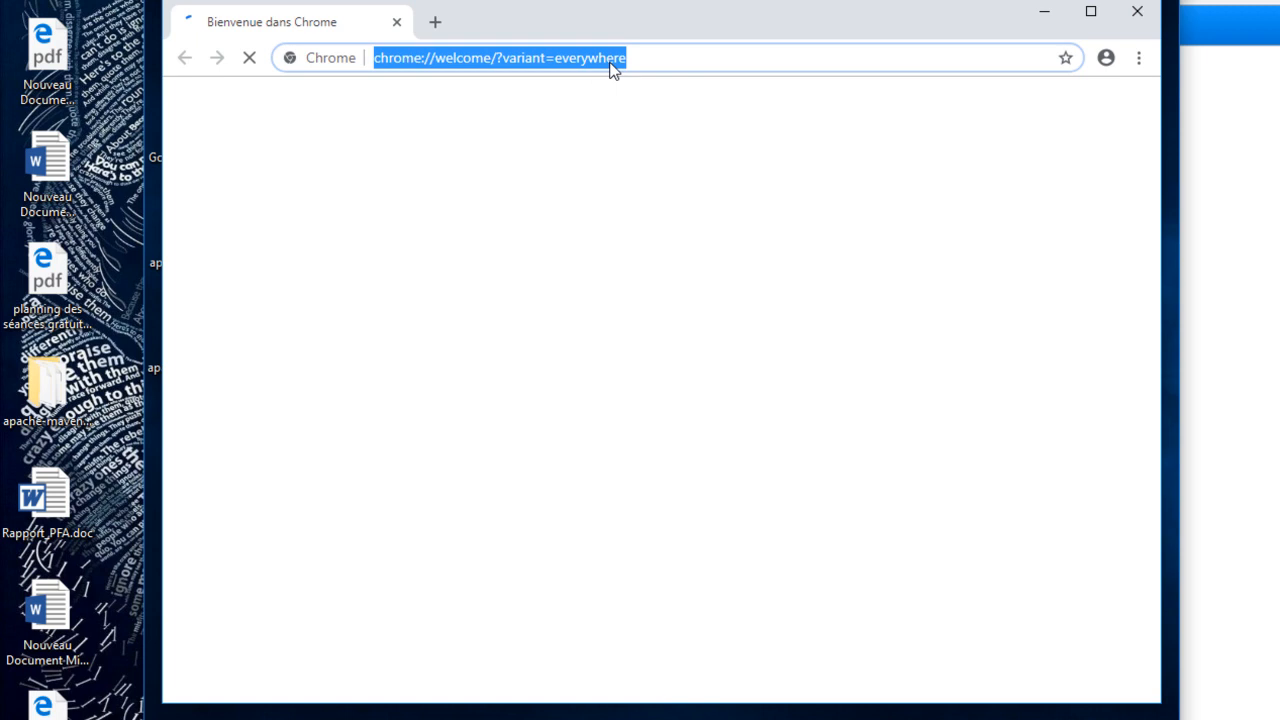
text(localhost:8080)
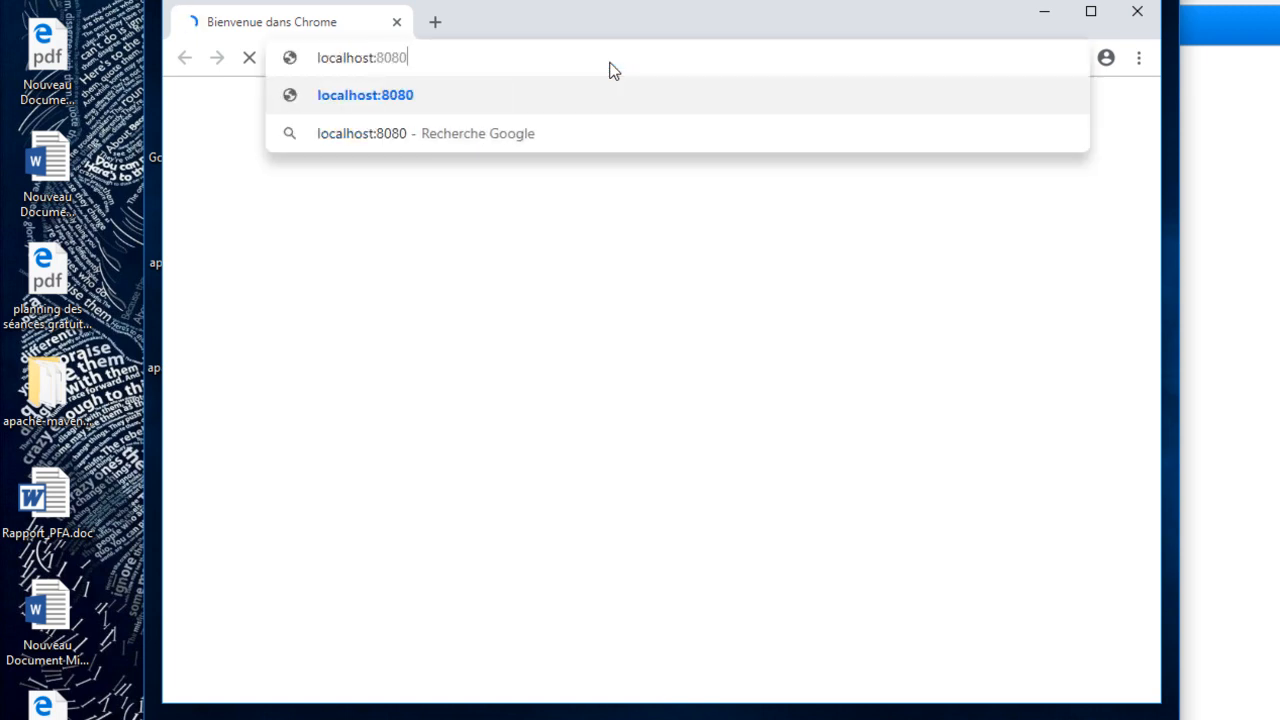
key(Return)
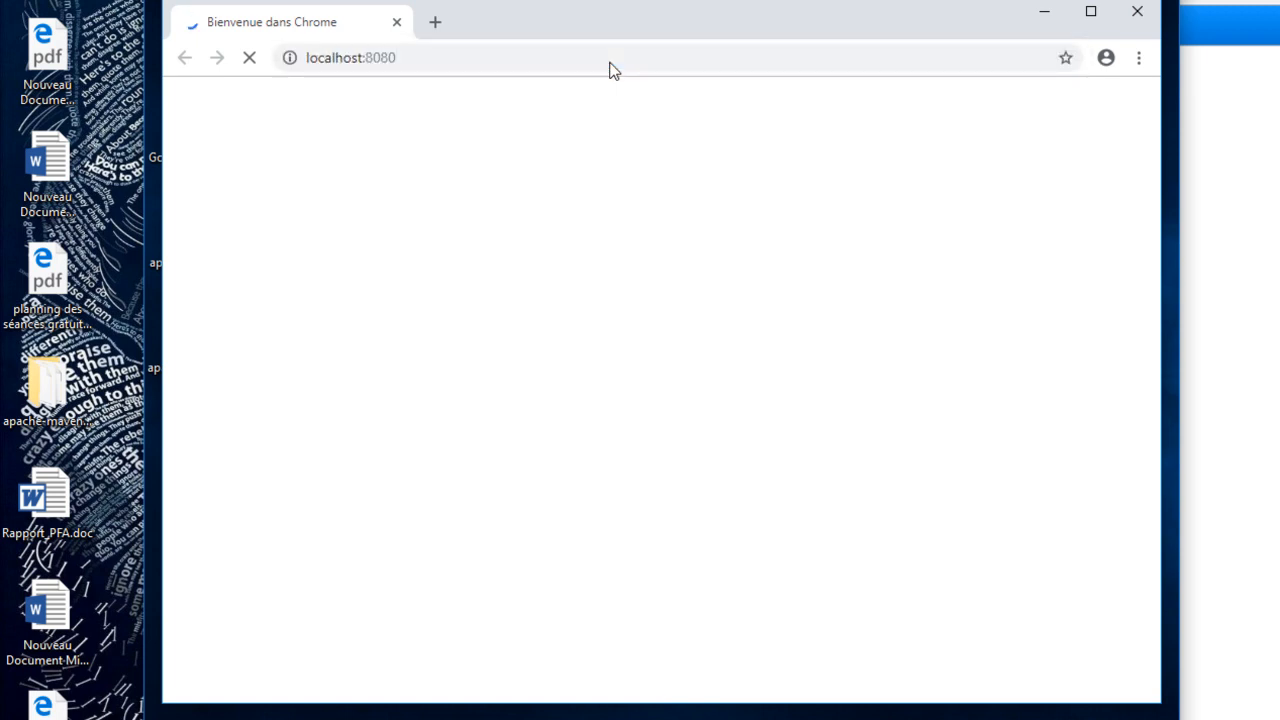